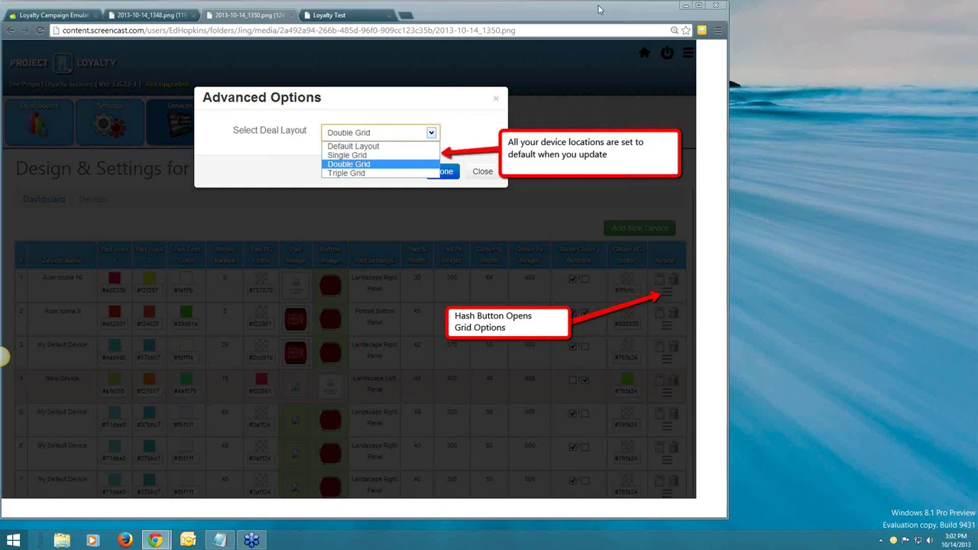
# Reopen the 2013-10-14_1346.png one-deal grid screenshot of the Daves Hot Rod Cafe deals.
pyautogui.hotkey('ctrl', 'shift', 't')
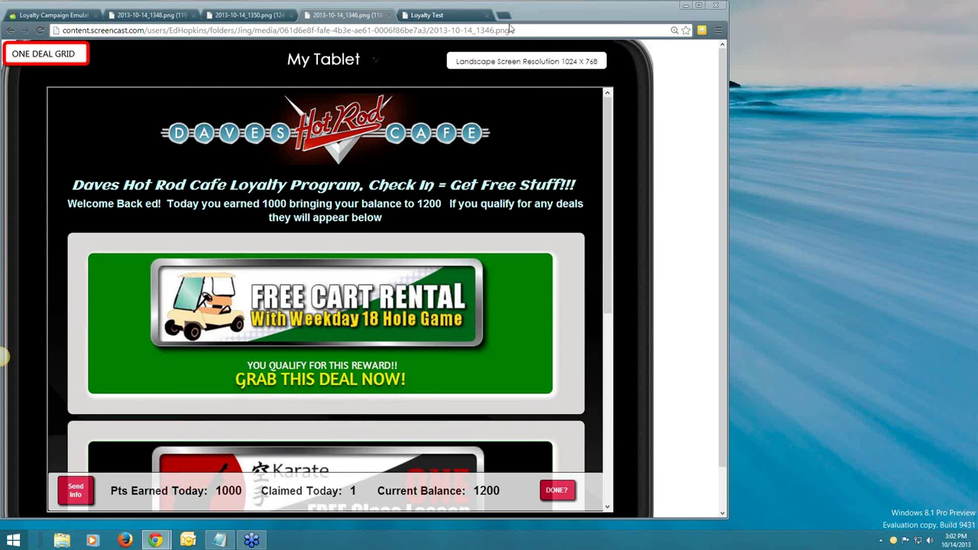
# Show the two-deal grid (1344.png) screenshot, then the three-deal grid (1341.png) screenshot.
pyautogui.moveTo(511, 28); pyautogui.dragTo(405, 22)
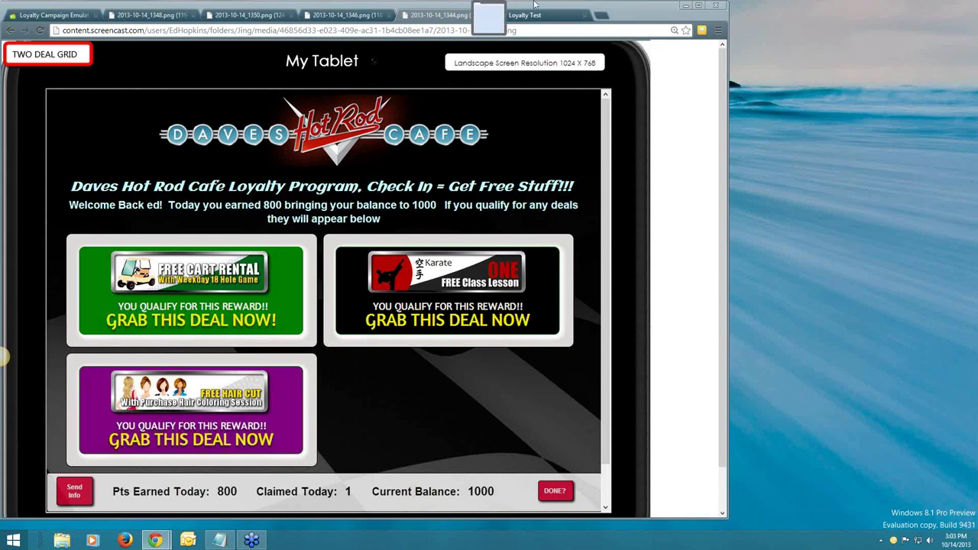
pyautogui.moveTo(446, 6); pyautogui.dragTo(443, 11)
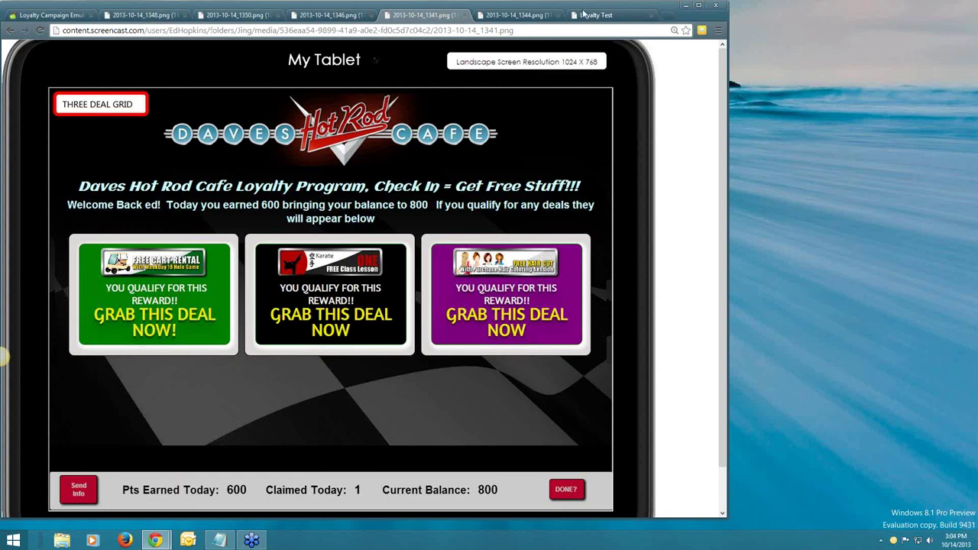
# Review the first device's Deal Layout choices in Advanced Options and close without changes.
pyautogui.click(587, 15)
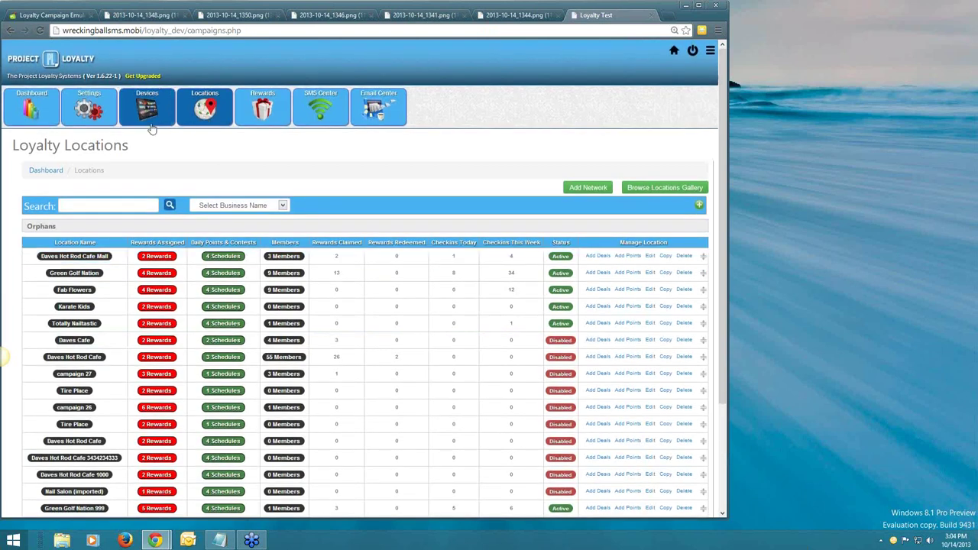
pyautogui.click(147, 111)
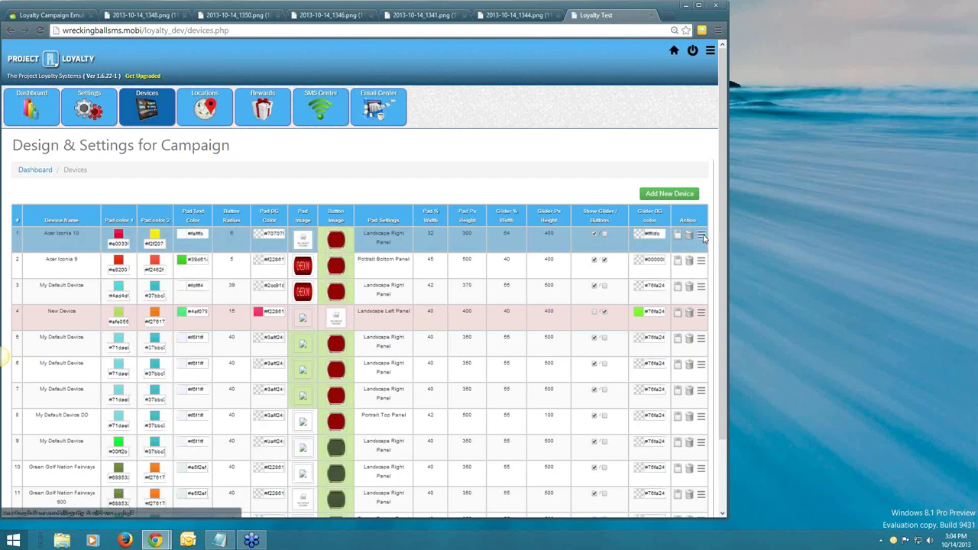
pyautogui.click(702, 237)
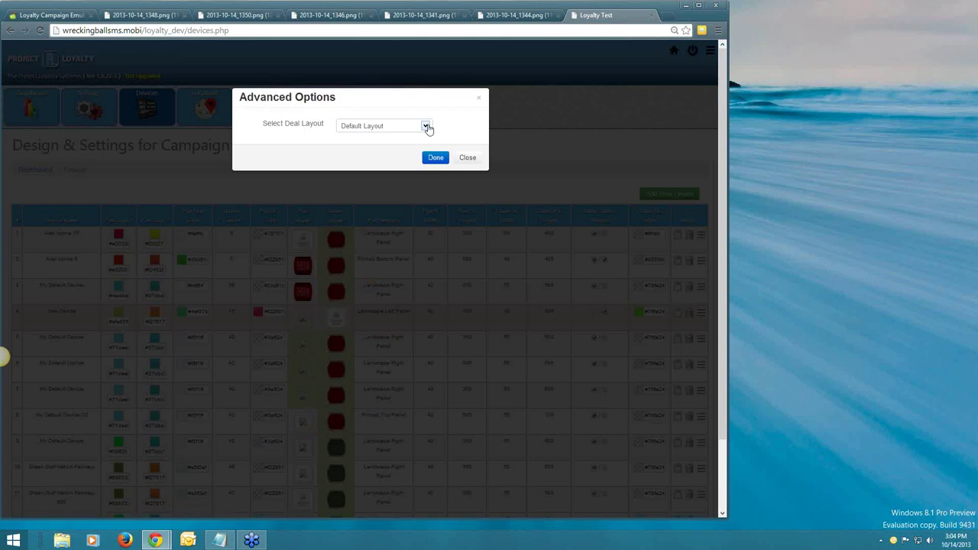
pyautogui.click(427, 127)
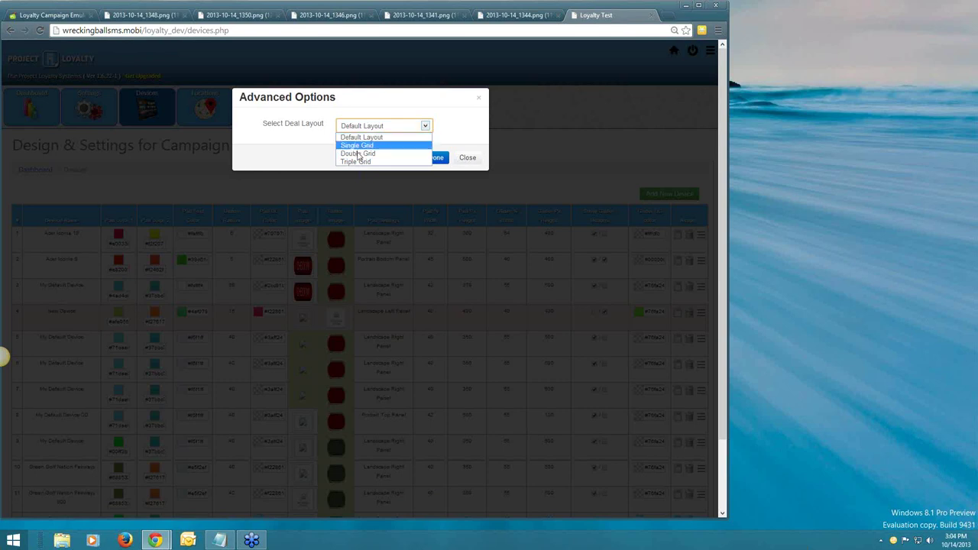
pyautogui.click(467, 159)
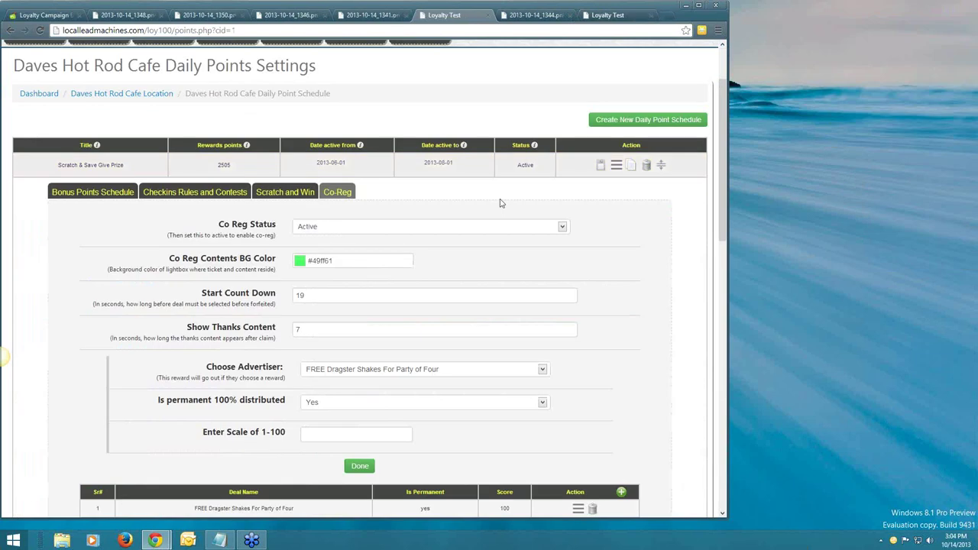
# From Locations, open Daves Hot Rod Cafe's 4 Schedules and browse Scratch & Save Give Prize's Co-Reg tab.
pyautogui.scroll(3, 500, 203)
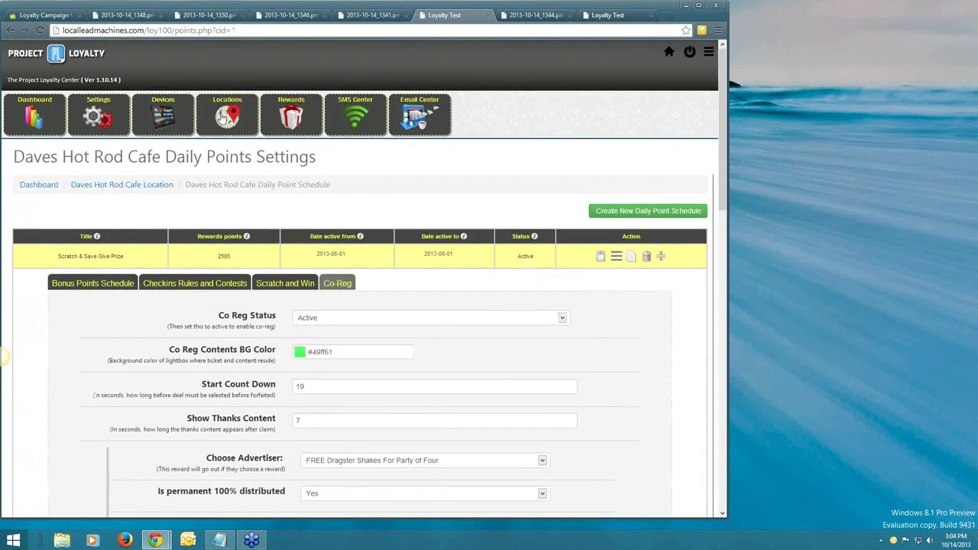
pyautogui.click(222, 116)
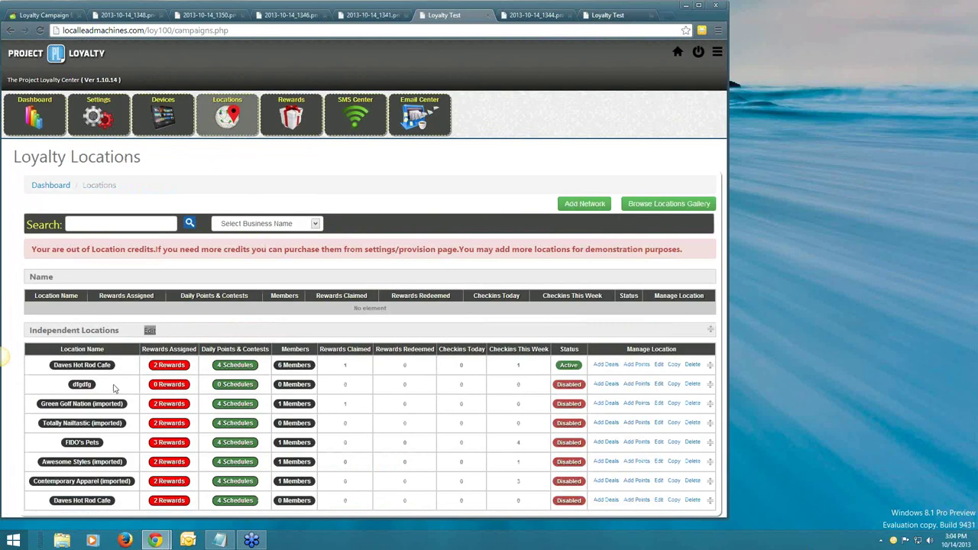
pyautogui.click(113, 389)
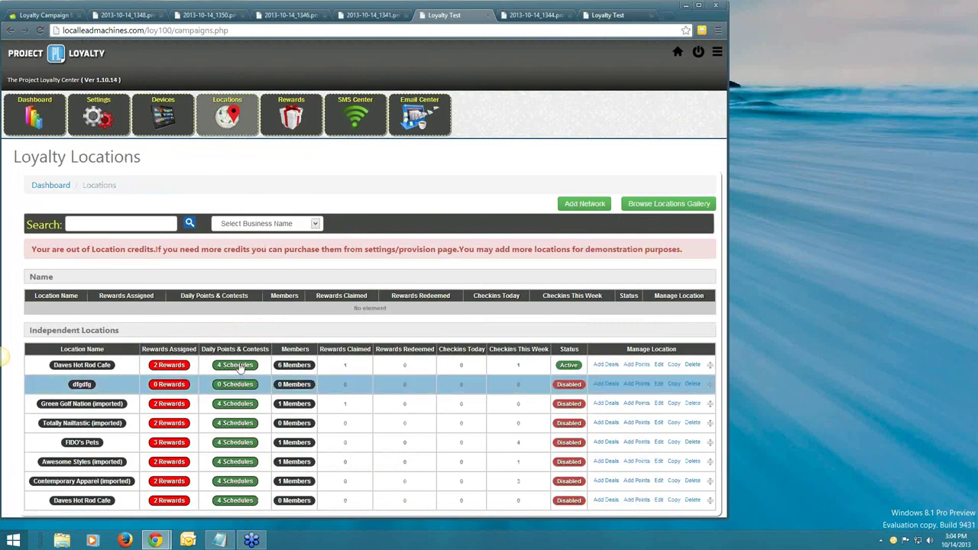
pyautogui.click(239, 365)
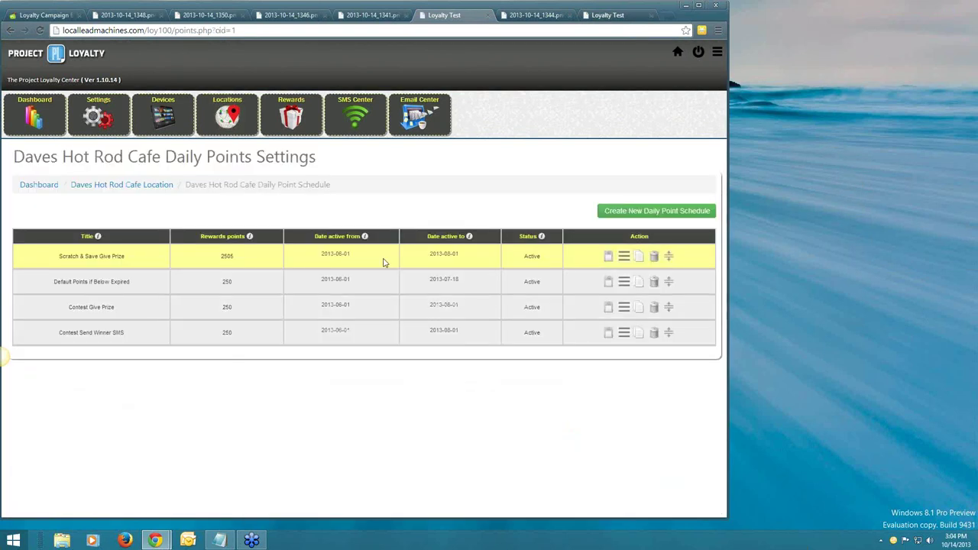
pyautogui.click(629, 263)
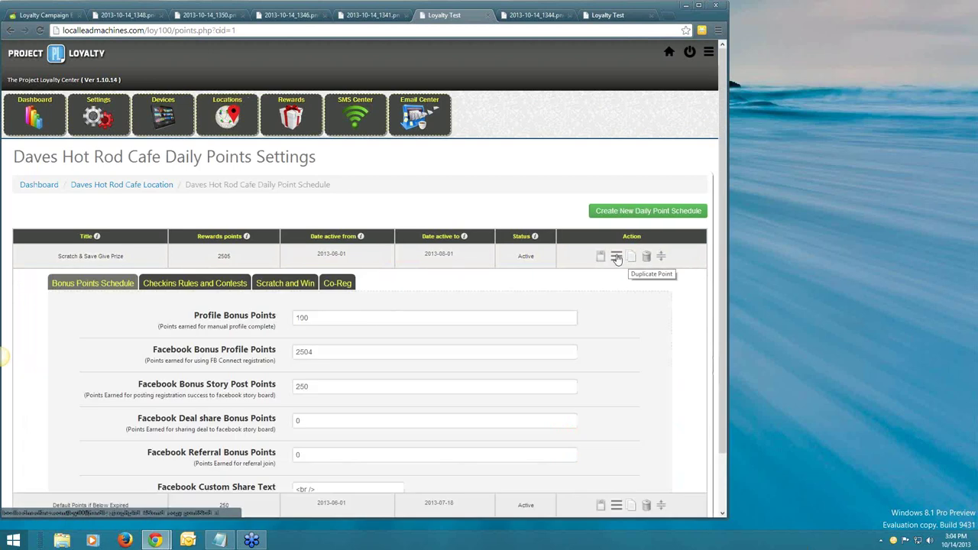
pyautogui.click(337, 283)
pyautogui.scroll(-2, 624, 311)
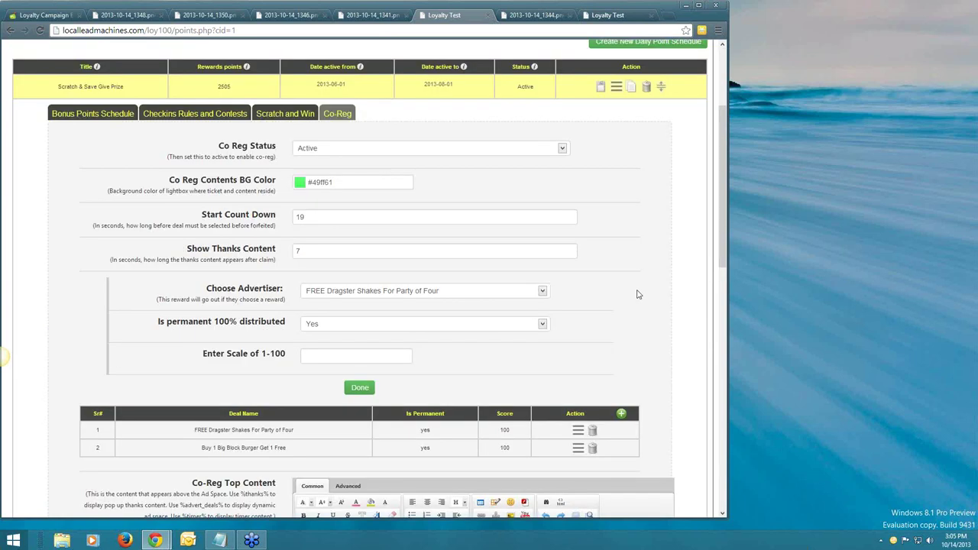
pyautogui.scroll(-3, 639, 294)
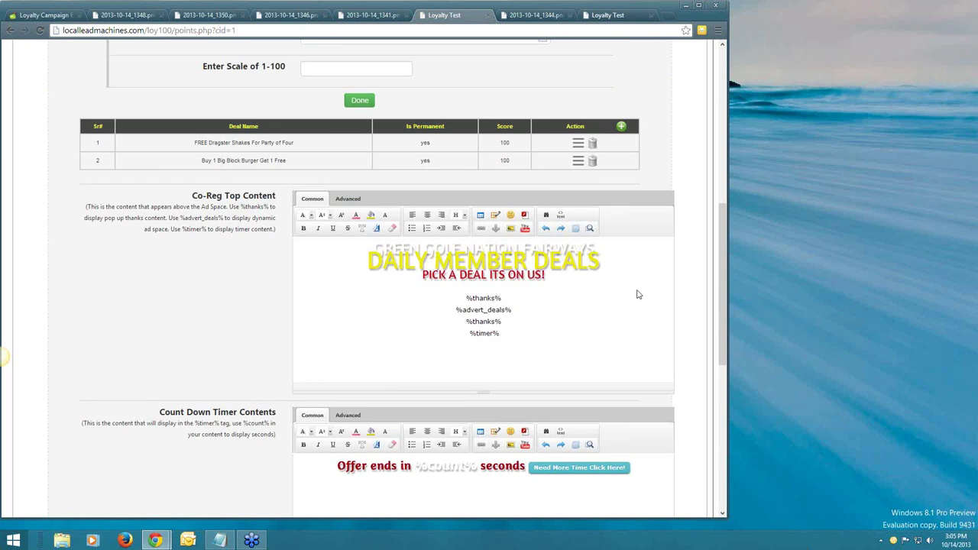
pyautogui.scroll(4, 639, 294)
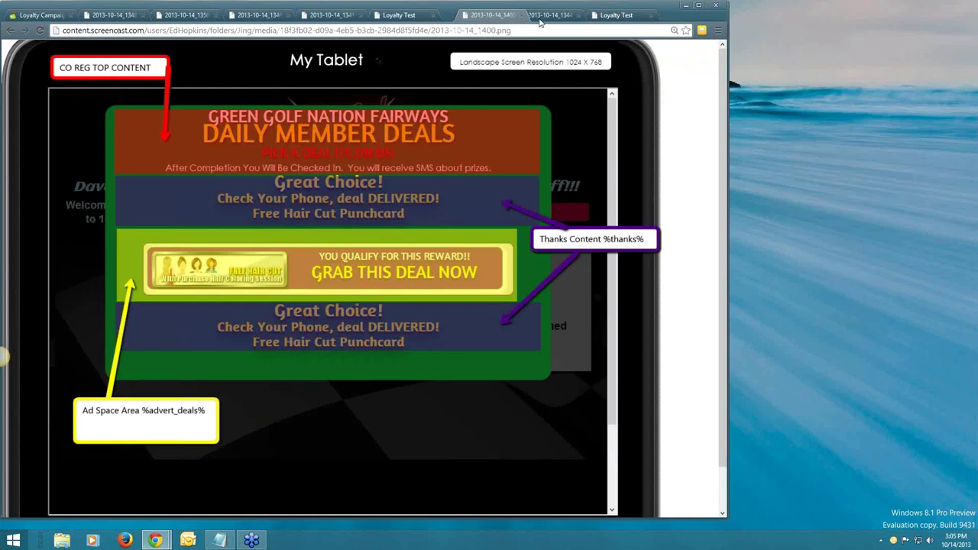
# Reorder the screenshot tabs, compare with Co-Reg settings, and bring in the 2013-10-14_1400 timer screenshot.
pyautogui.moveTo(540, 23); pyautogui.dragTo(543, 21)
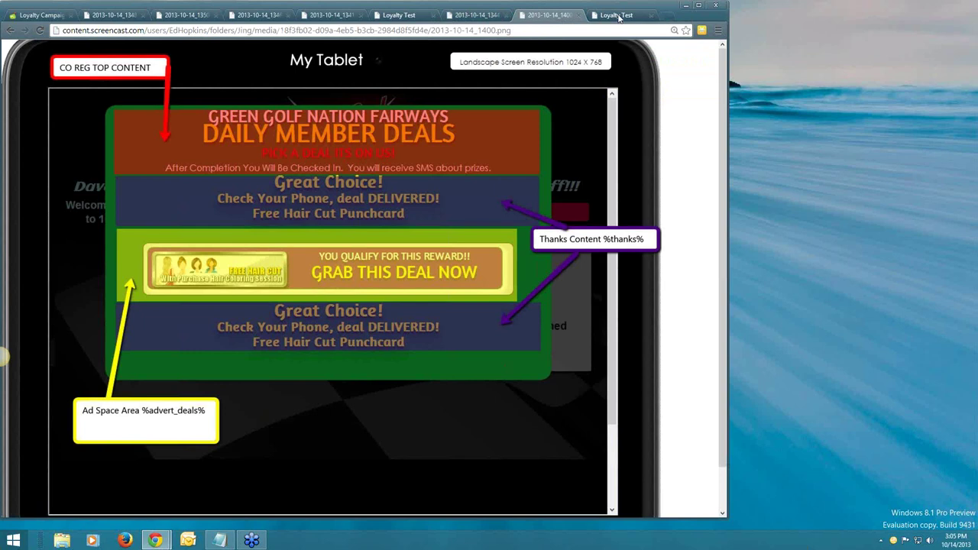
pyautogui.click(619, 17)
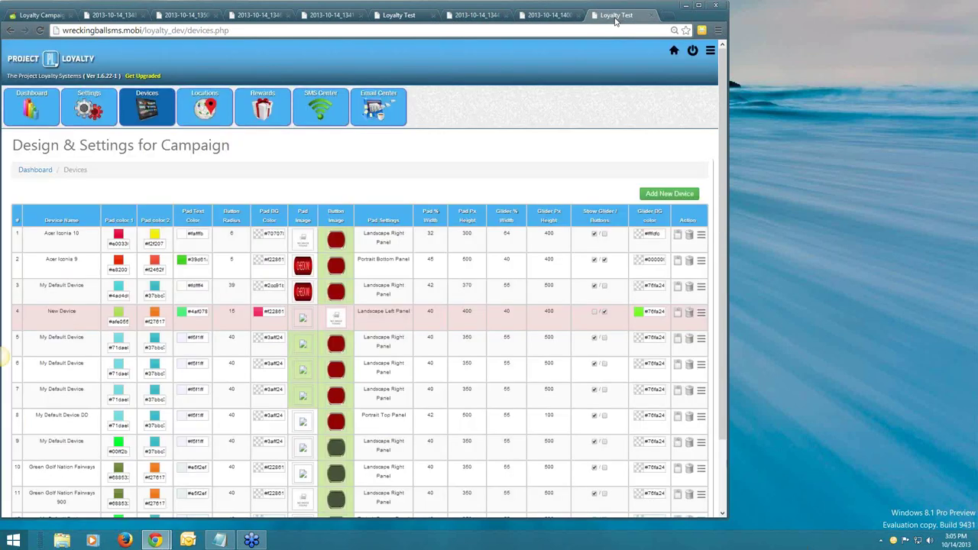
pyautogui.click(549, 16)
pyautogui.click(407, 15)
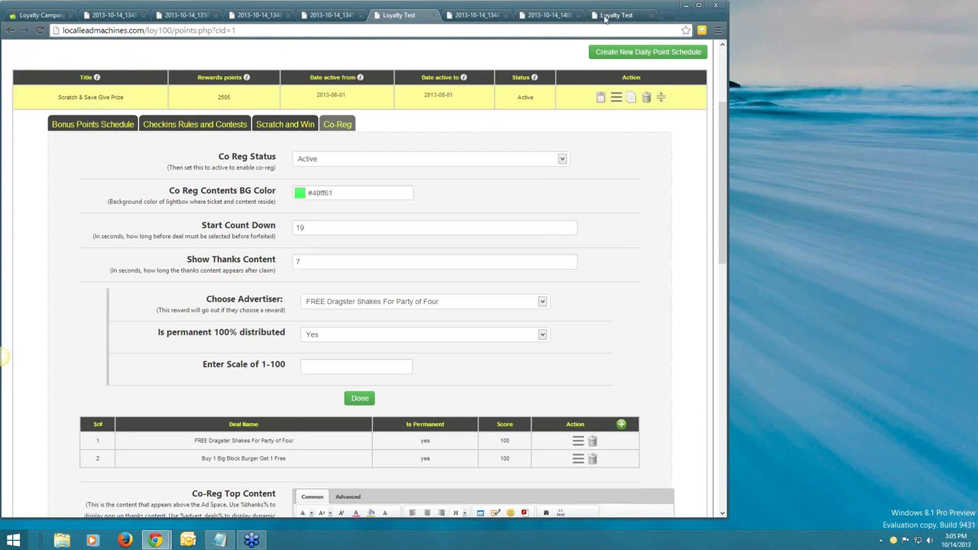
pyautogui.click(538, 16)
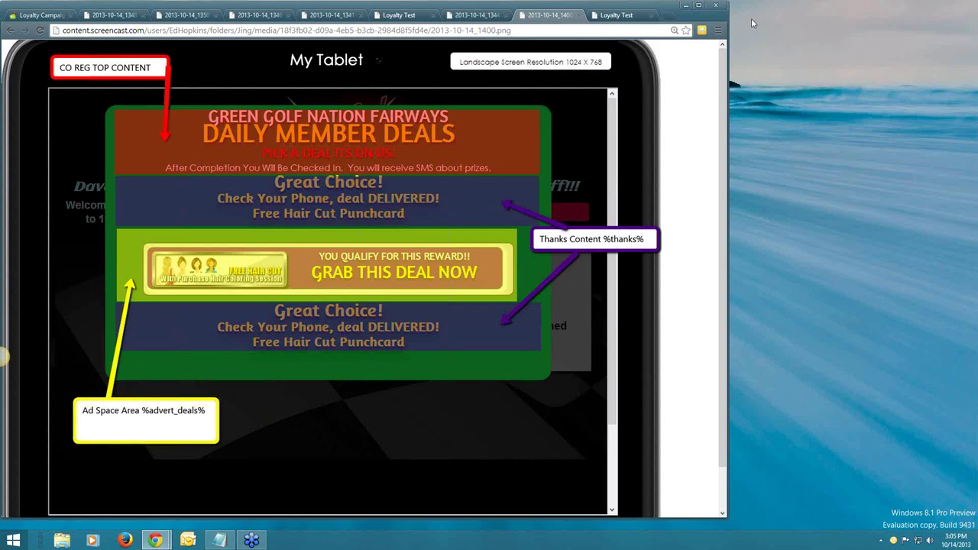
pyautogui.moveTo(751, 18); pyautogui.dragTo(558, 17)
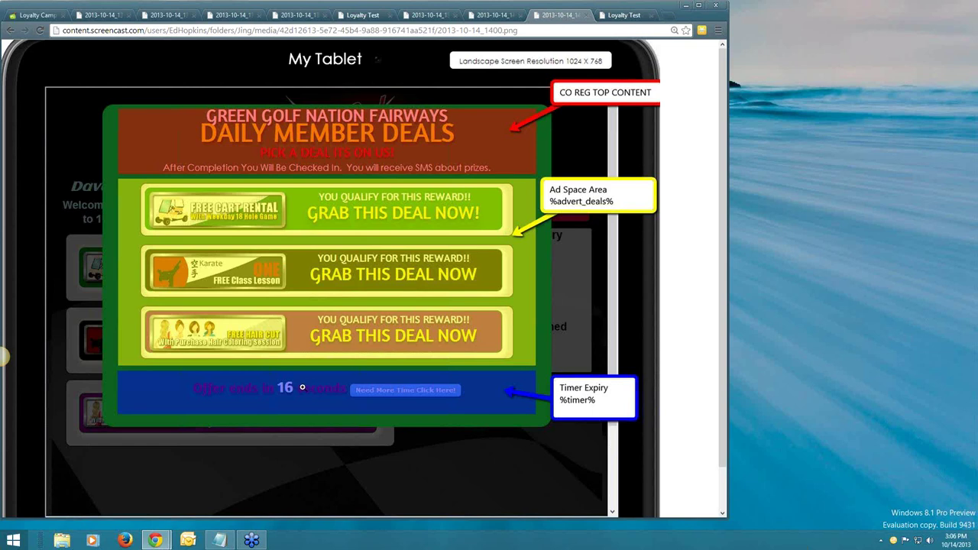
# View the co-reg timer and Thanks Content screenshots, then return to the Co-Reg settings page.
pyautogui.click(356, 18)
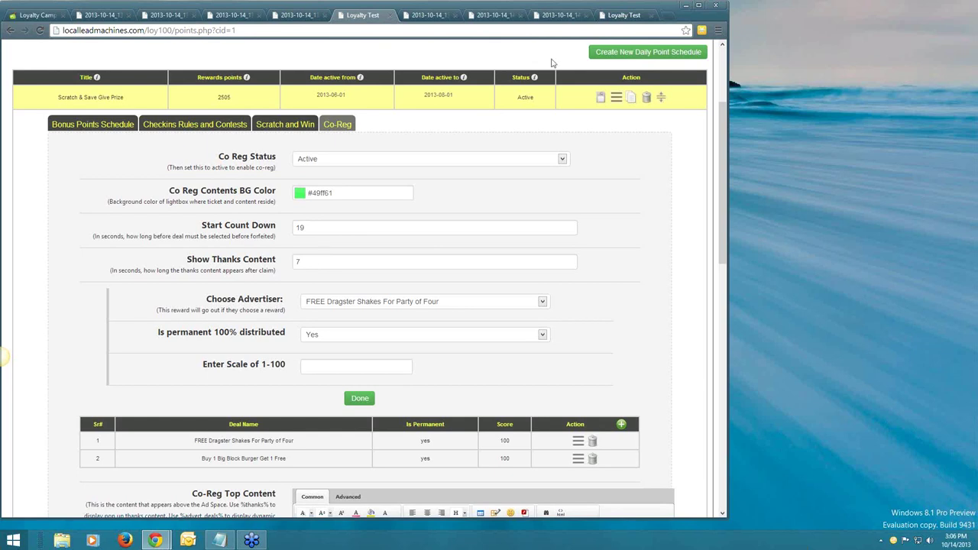
pyautogui.click(562, 18)
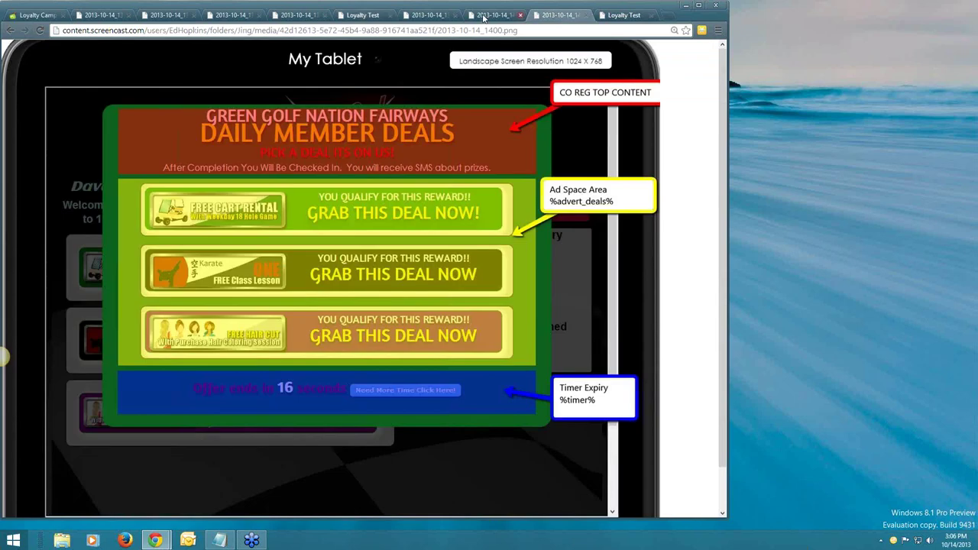
pyautogui.click(483, 17)
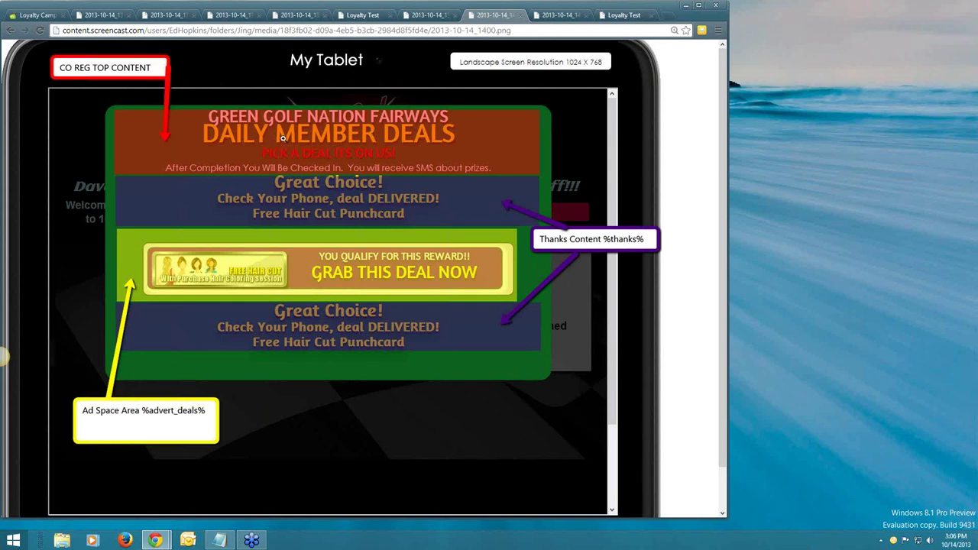
pyautogui.click(356, 20)
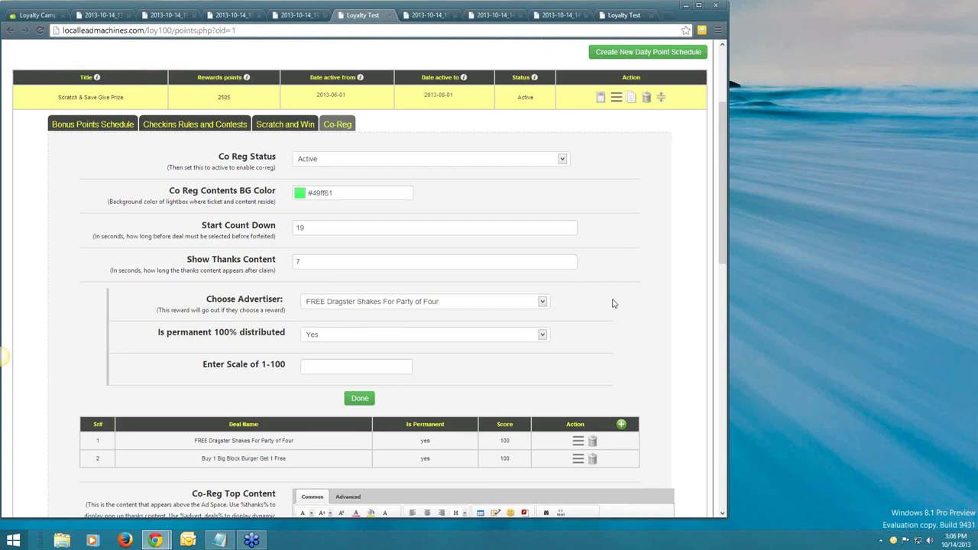
# Choose the Buy 1 Big Block Burger Get 1 Free deal and set it to permanent distribution.
pyautogui.scroll(-1, 612, 303)
pyautogui.scroll(-2, 612, 304)
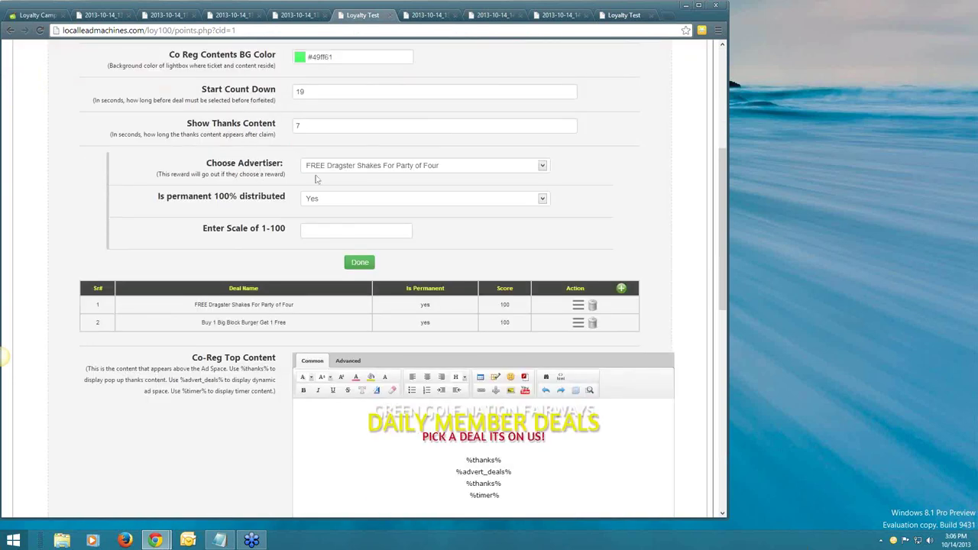
pyautogui.click(344, 170)
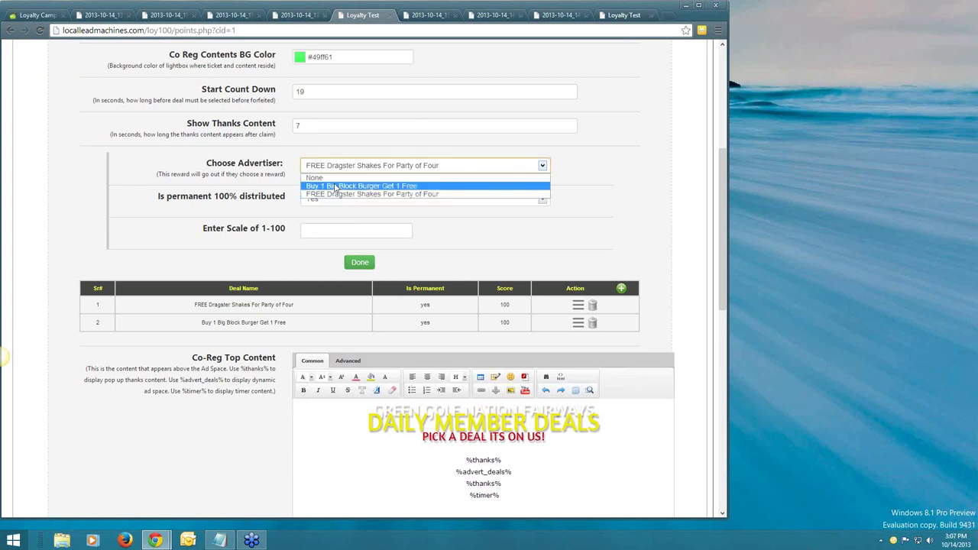
pyautogui.click(336, 186)
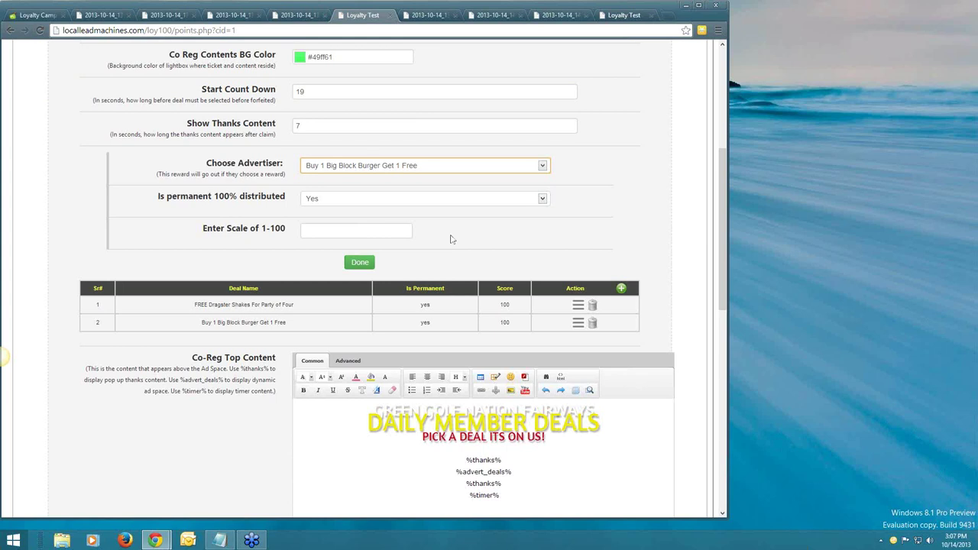
pyautogui.click(379, 201)
pyautogui.click(381, 220)
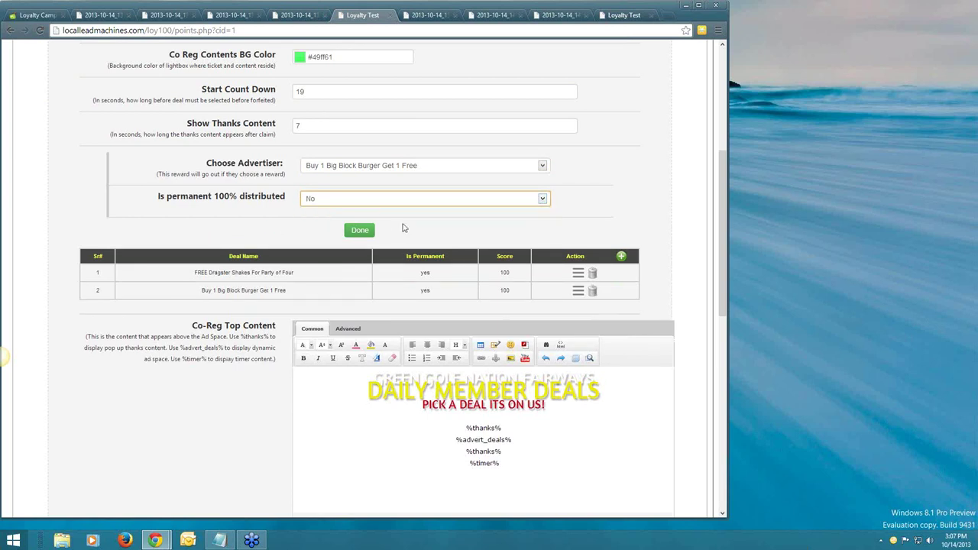
pyautogui.click(375, 200)
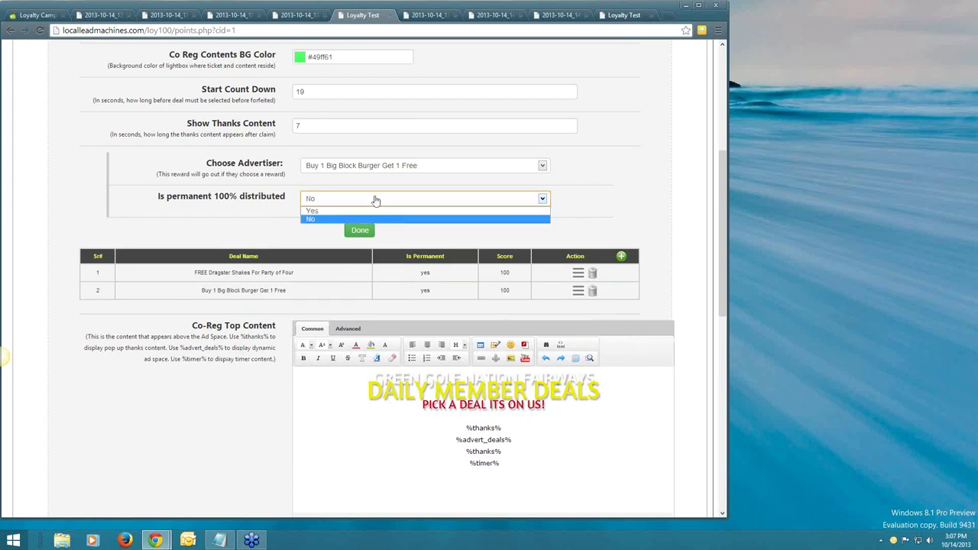
pyautogui.click(366, 211)
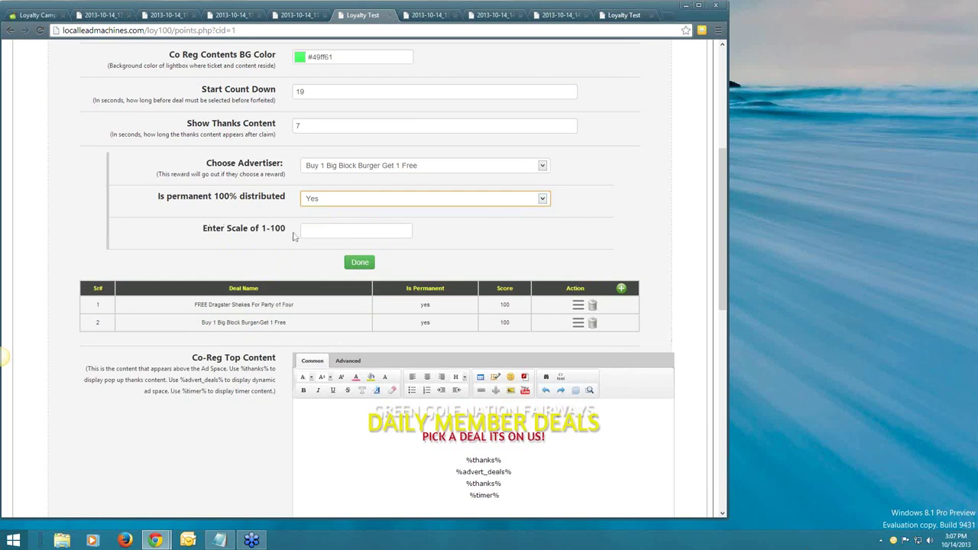
# Enter a 1-100 scale score of 60 and add the burger deal to the deals table.
pyautogui.click(309, 233)
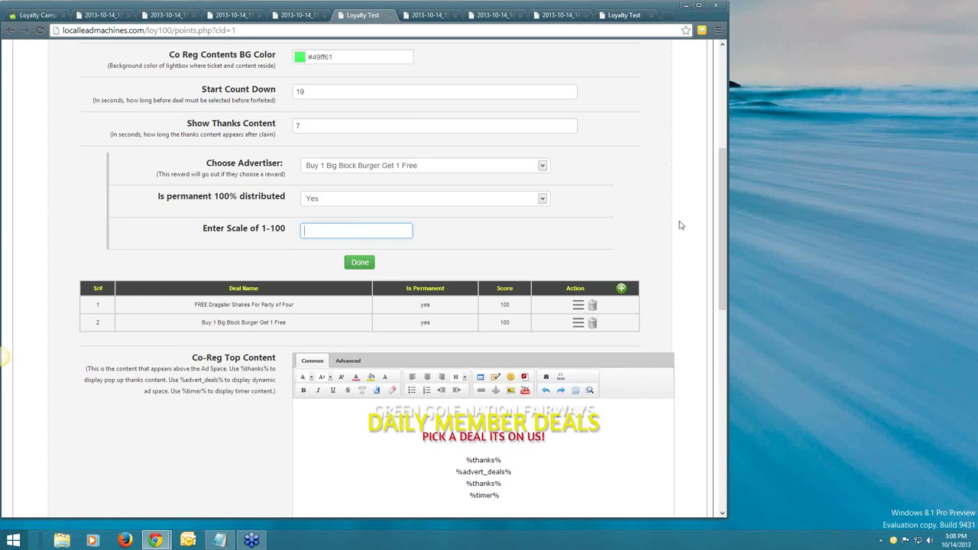
pyautogui.write('60')
pyautogui.click(516, 238)
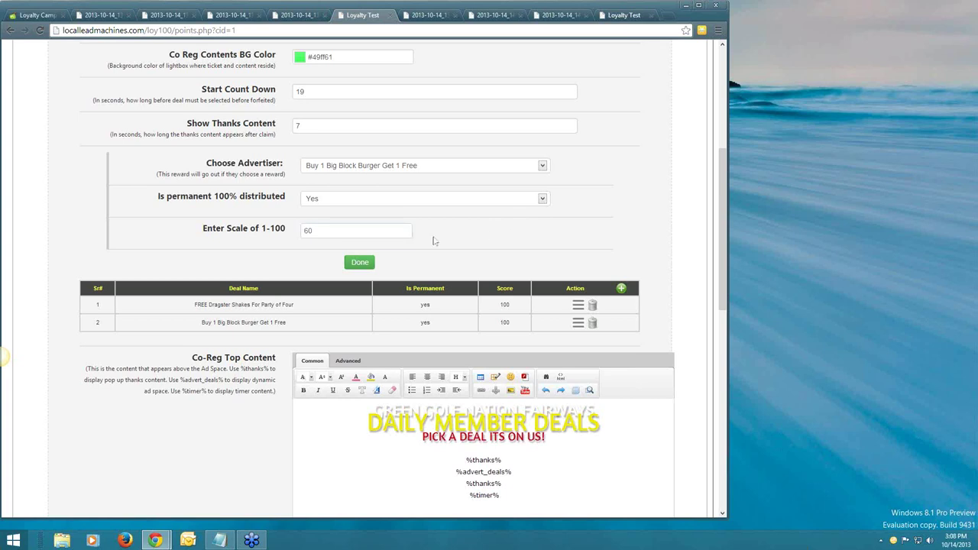
pyautogui.click(359, 264)
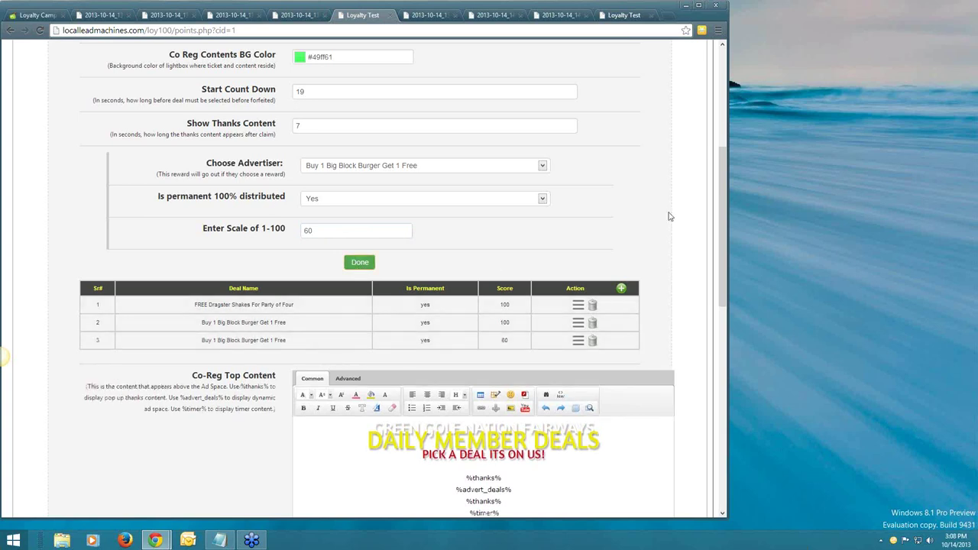
# Scroll back to the top and go through Devices to the Loyalty Locations list.
pyautogui.scroll(-2, 668, 216)
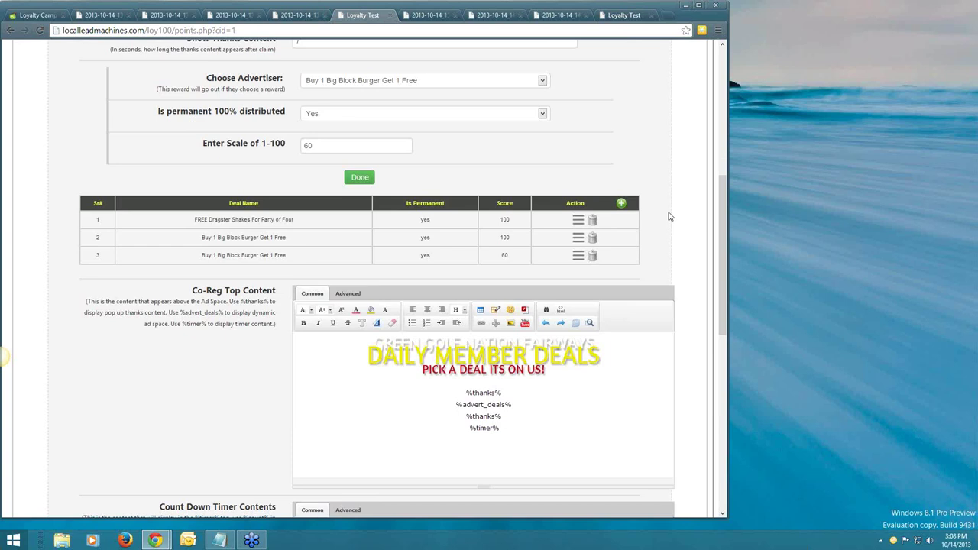
pyautogui.scroll(2, 684, 222)
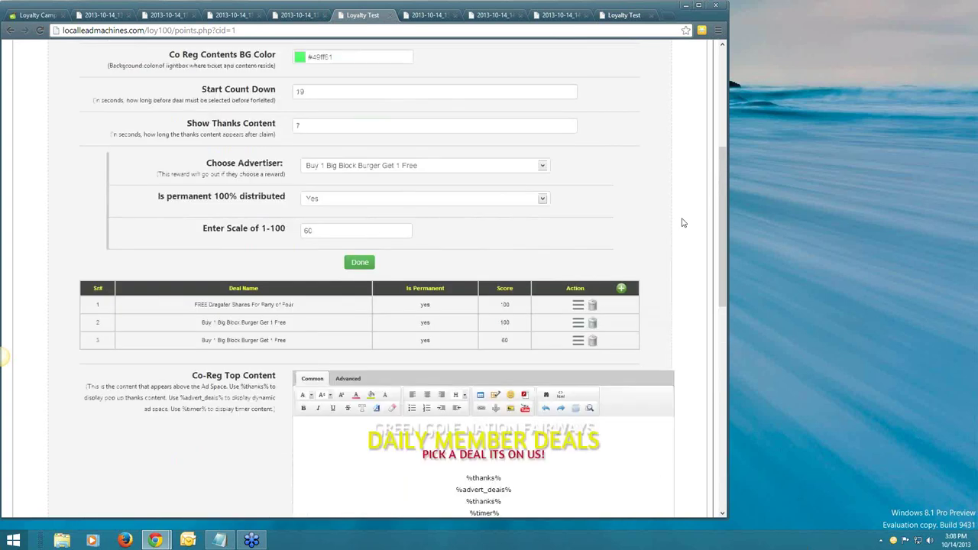
pyautogui.scroll(1, 684, 223)
pyautogui.scroll(2, 684, 222)
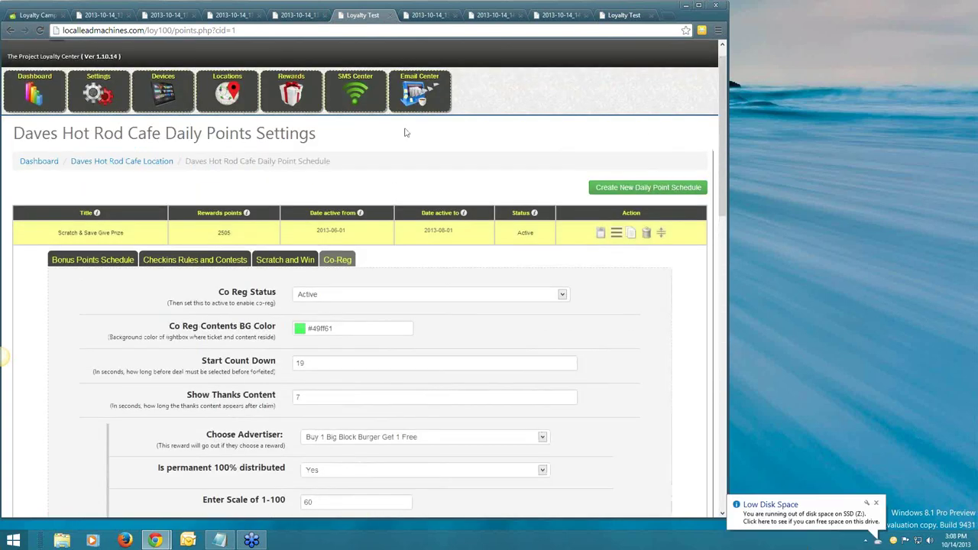
pyautogui.click(168, 90)
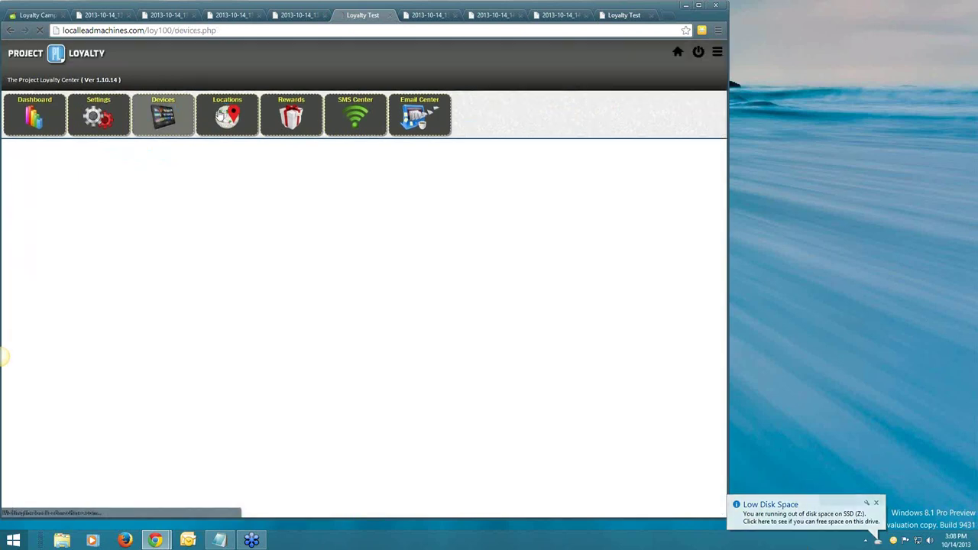
pyautogui.click(220, 115)
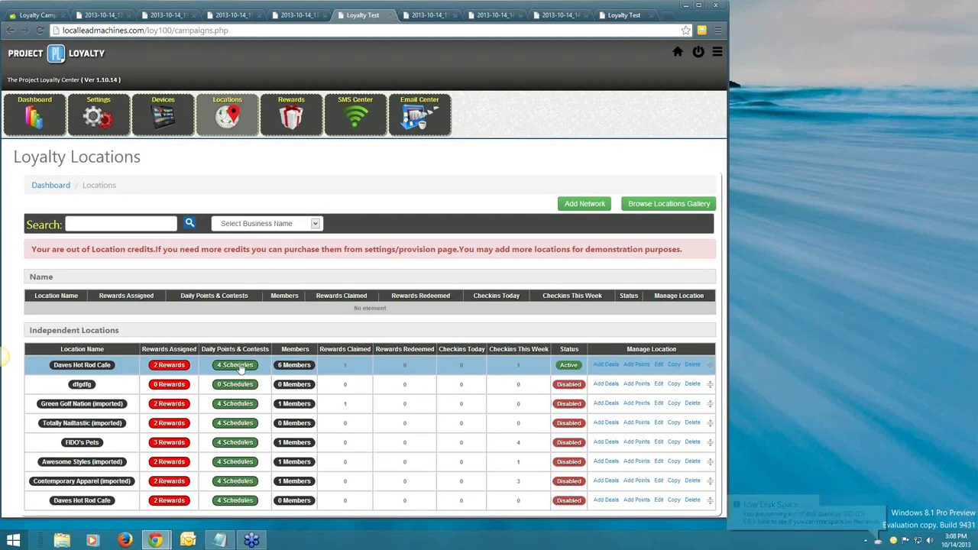
# Reopen Scratch & Save Give Prize's Co-Reg tab via the 4 Schedules link and inspect its top content.
pyautogui.click(237, 365)
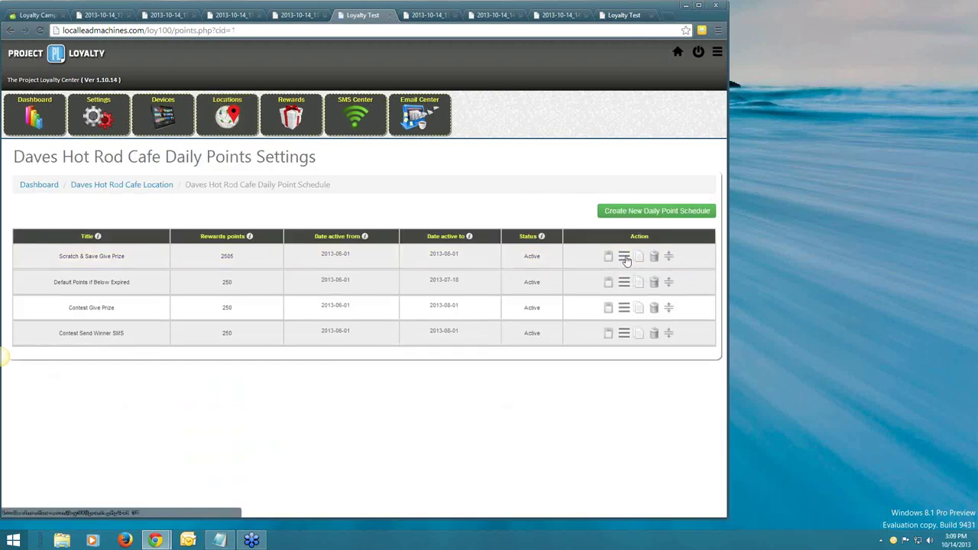
pyautogui.click(625, 258)
pyautogui.click(337, 284)
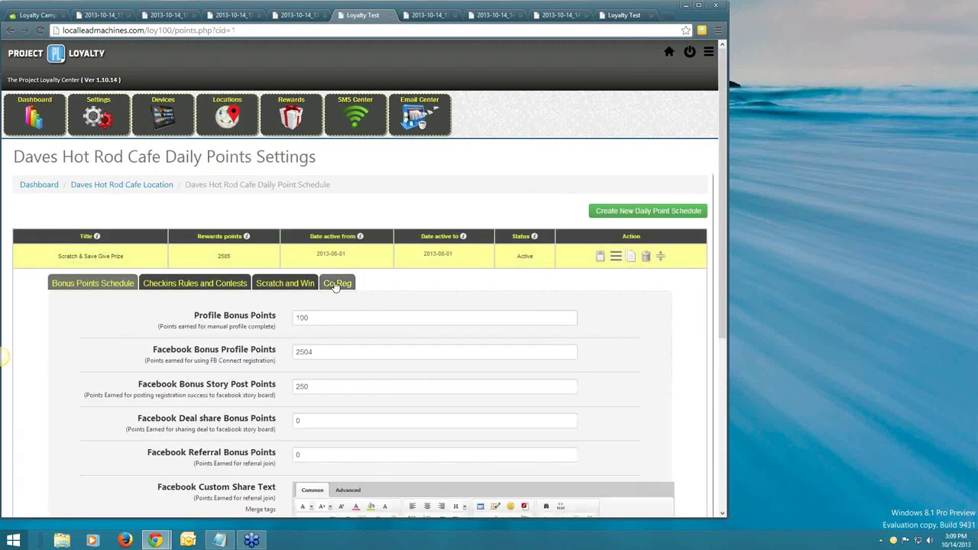
pyautogui.scroll(-3, 645, 290)
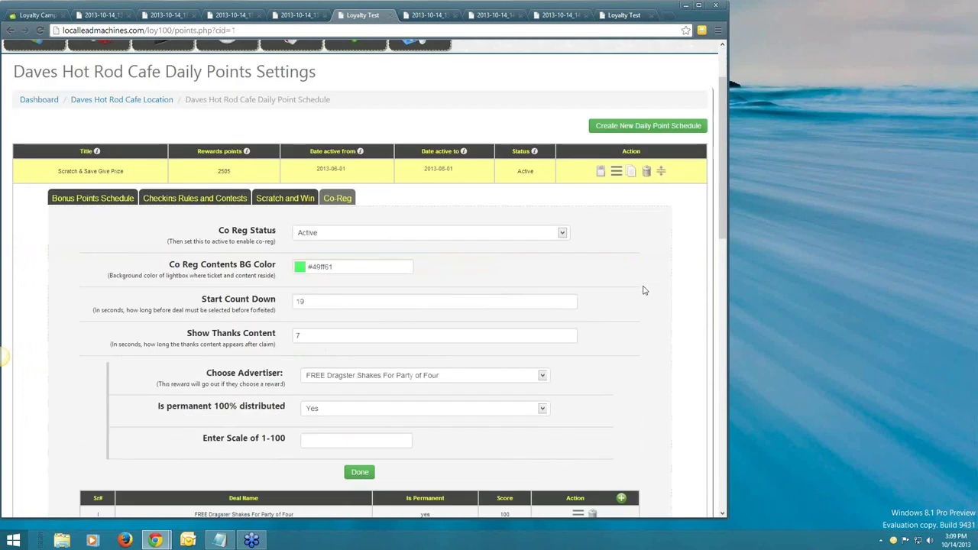
pyautogui.scroll(-2, 644, 291)
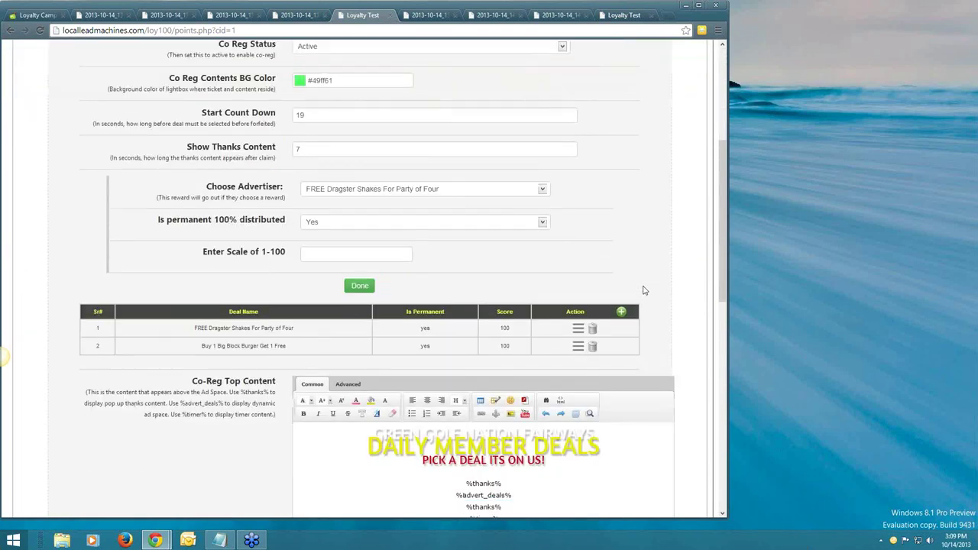
pyautogui.scroll(-1, 174, 261)
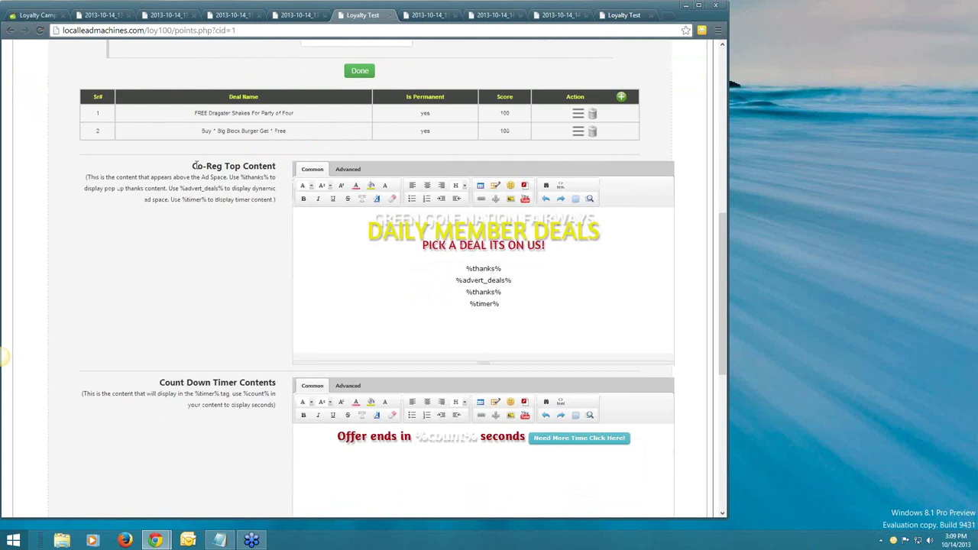
pyautogui.moveTo(368, 222)
pyautogui.mouseDown()
pyautogui.moveTo(467, 260)
pyautogui.moveTo(525, 297)
pyautogui.moveTo(370, 216)
pyautogui.mouseUp()
pyautogui.click(369, 215)
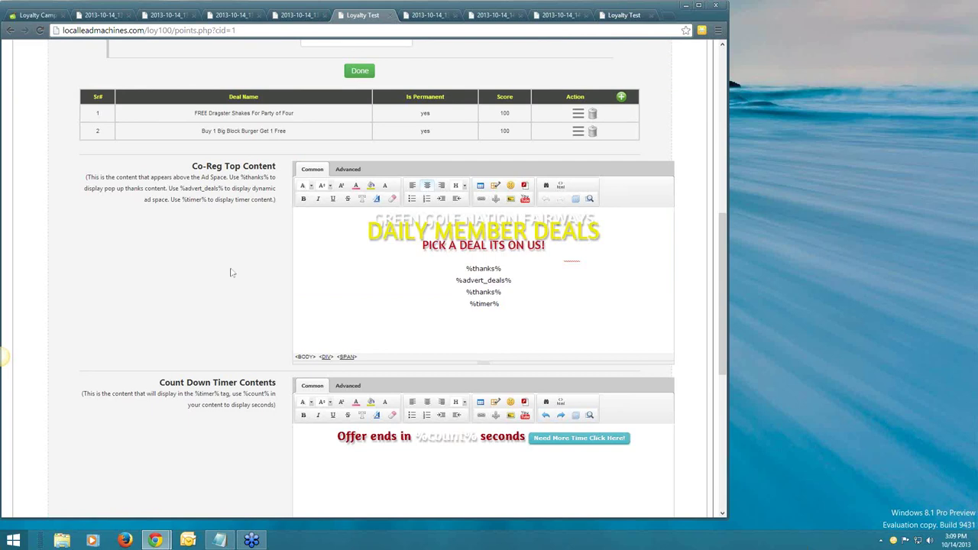
pyautogui.scroll(-2, 231, 273)
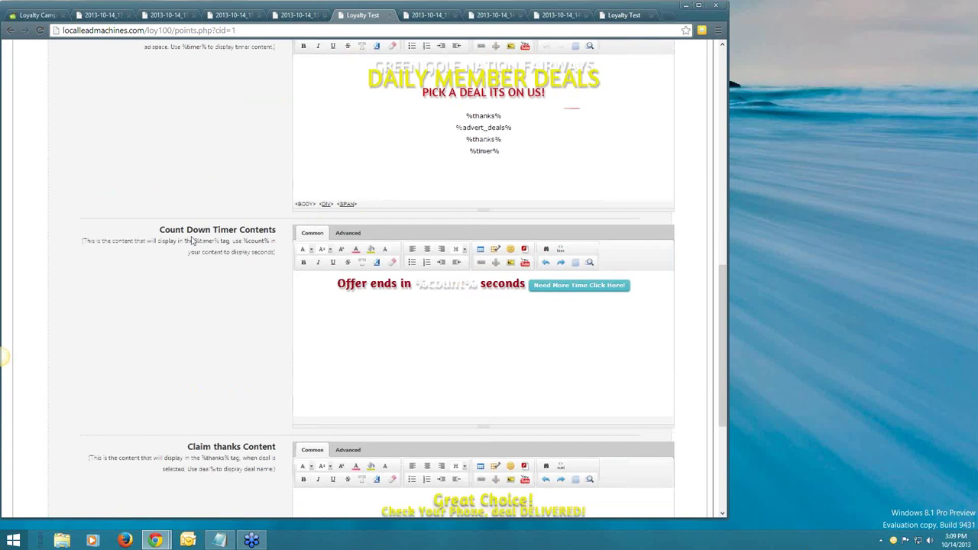
pyautogui.moveTo(337, 283); pyautogui.dragTo(635, 287)
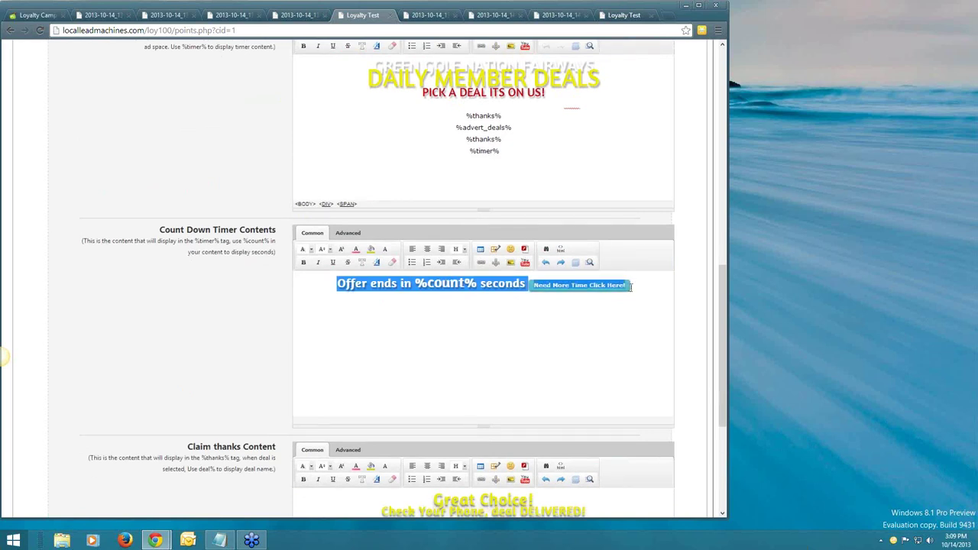
pyautogui.click(634, 286)
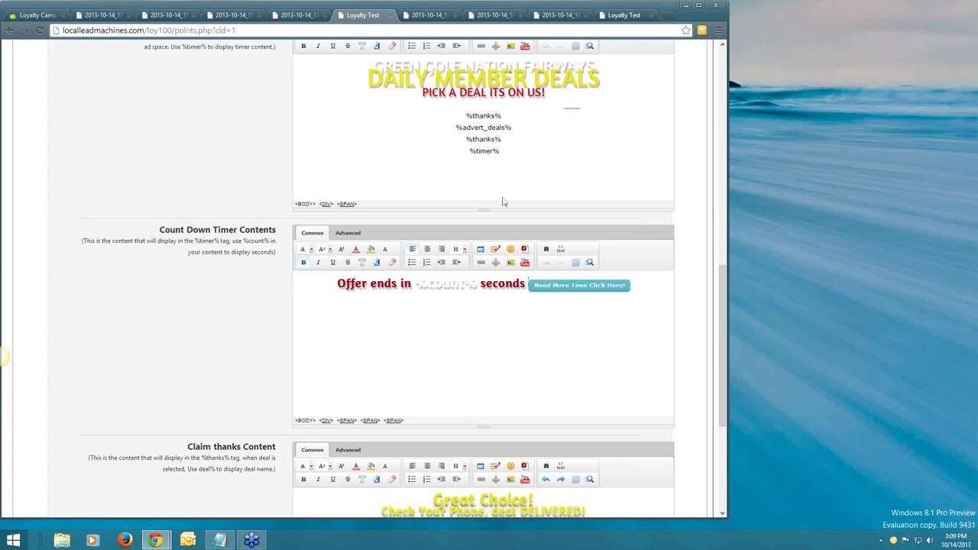
pyautogui.moveTo(469, 151); pyautogui.dragTo(499, 150)
pyautogui.scroll(-2, 412, 315)
pyautogui.scroll(-1, 247, 335)
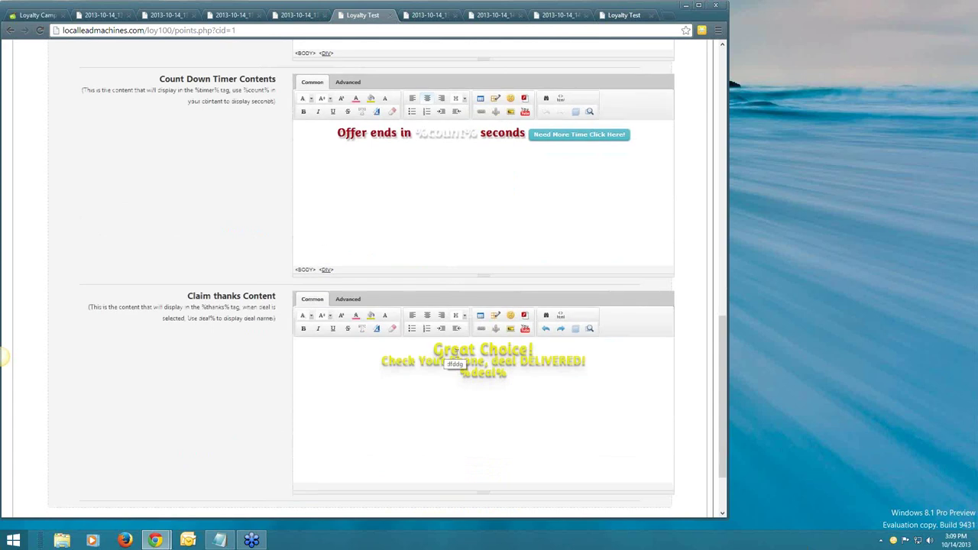
pyautogui.moveTo(433, 349); pyautogui.dragTo(549, 366)
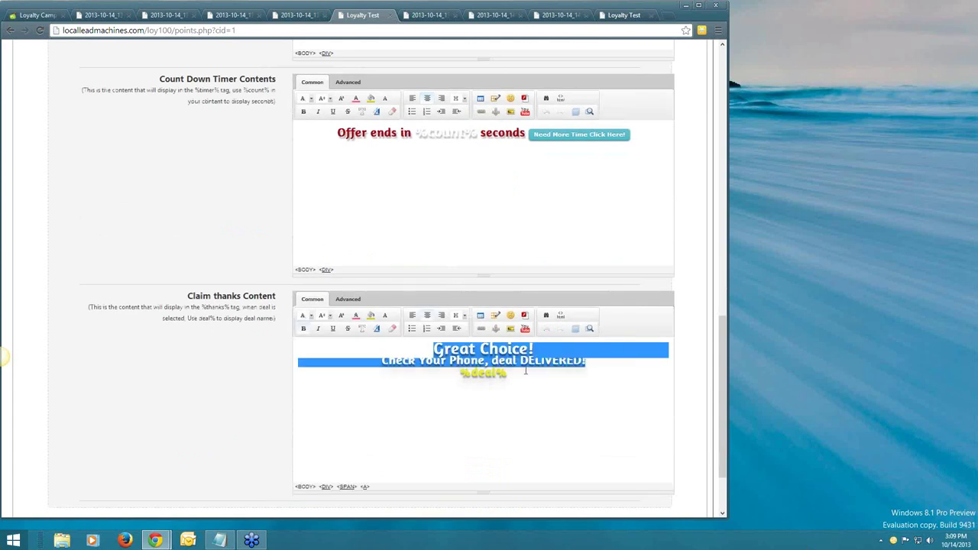
pyautogui.click(464, 372)
pyautogui.doubleClick(464, 372)
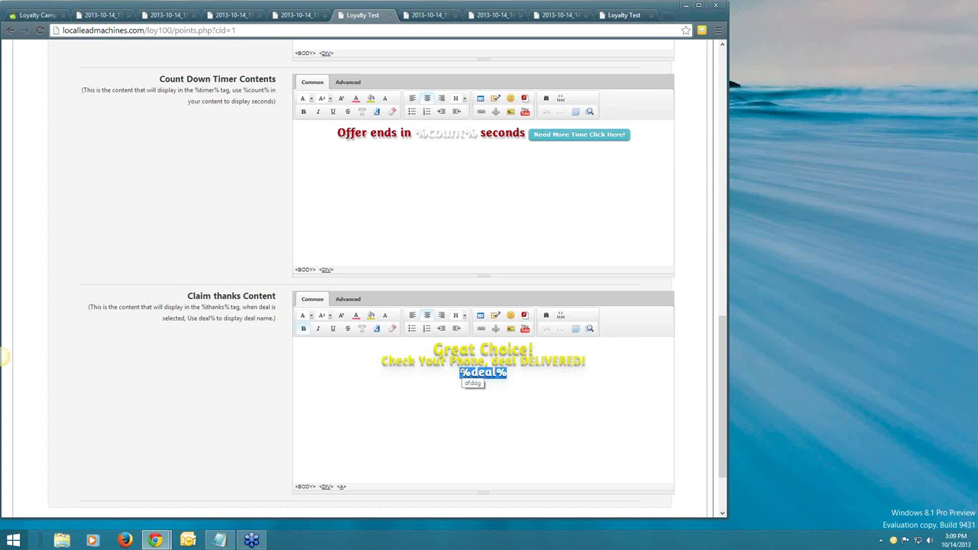
pyautogui.scroll(1, 462, 374)
pyautogui.scroll(4, 462, 375)
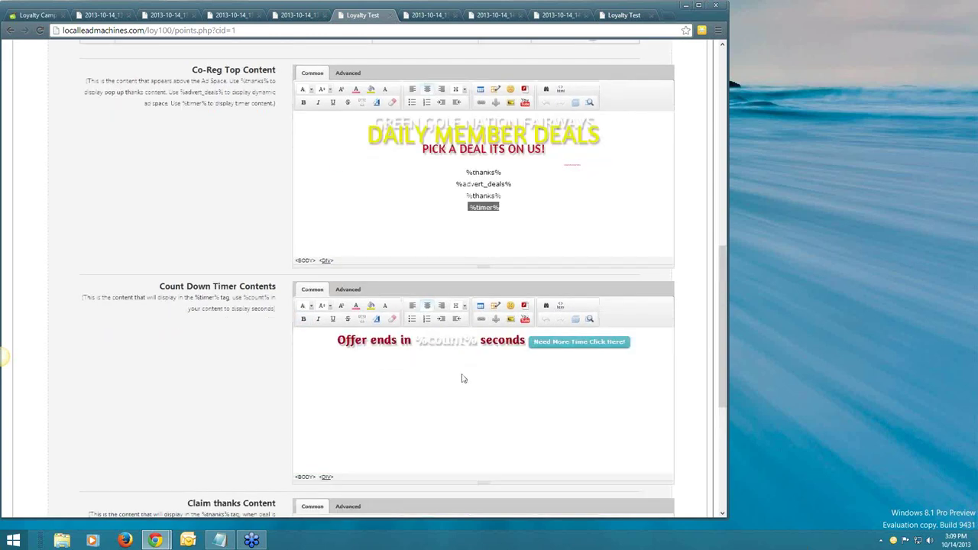
pyautogui.click(509, 301)
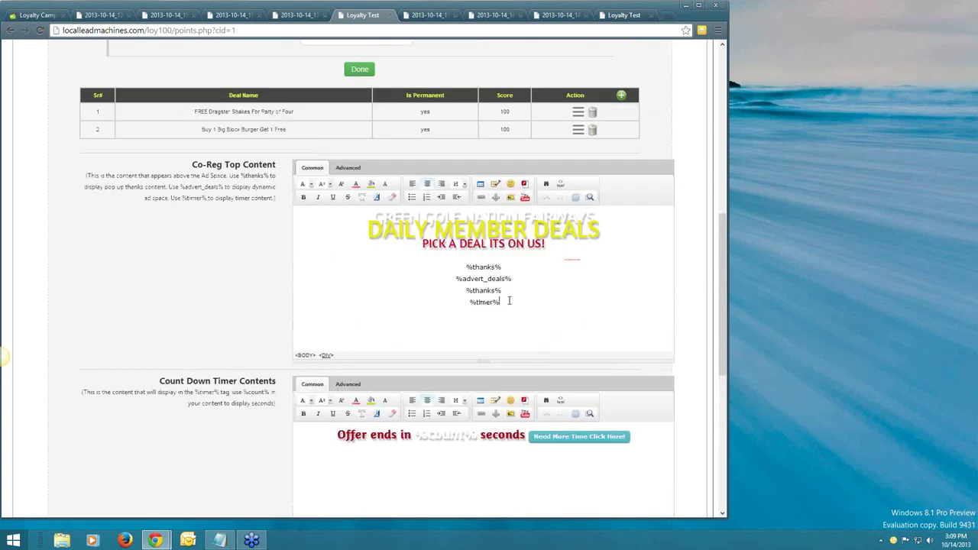
pyautogui.click(465, 267)
pyautogui.keyDown('shift'); pyautogui.click(494, 296); pyautogui.keyUp('shift')
pyautogui.click(493, 302)
pyautogui.doubleClick(468, 268)
pyautogui.moveTo(502, 291); pyautogui.dragTo(450, 280)
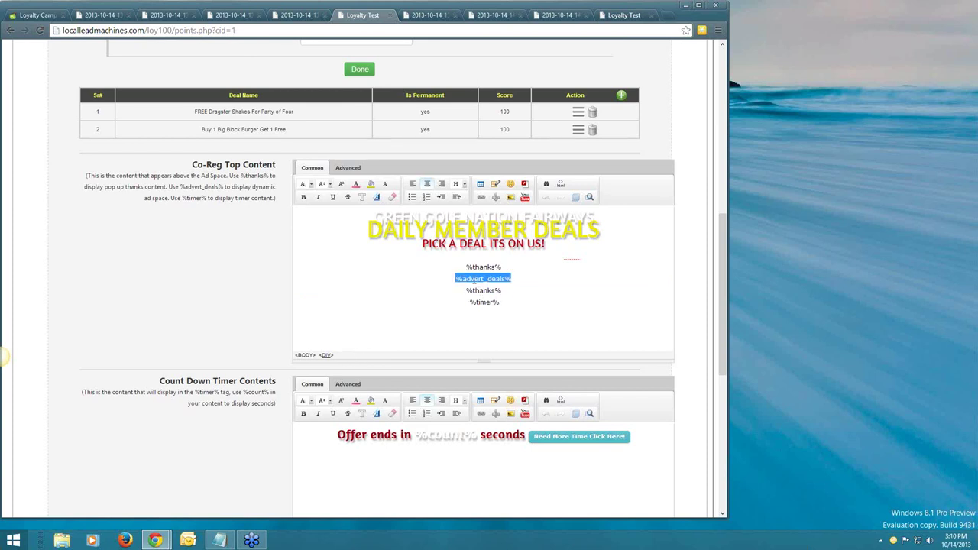
pyautogui.moveTo(465, 267); pyautogui.dragTo(502, 267)
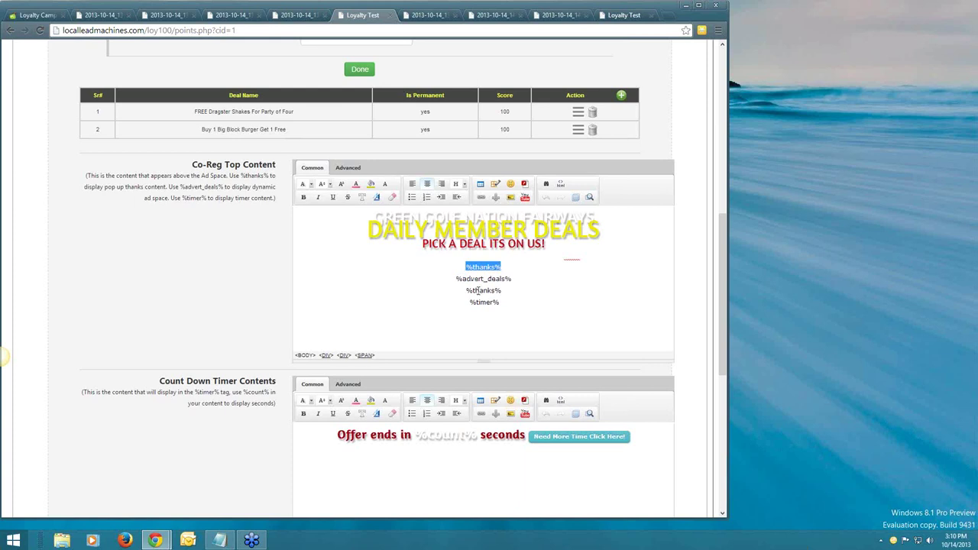
pyautogui.tripleClick(460, 291)
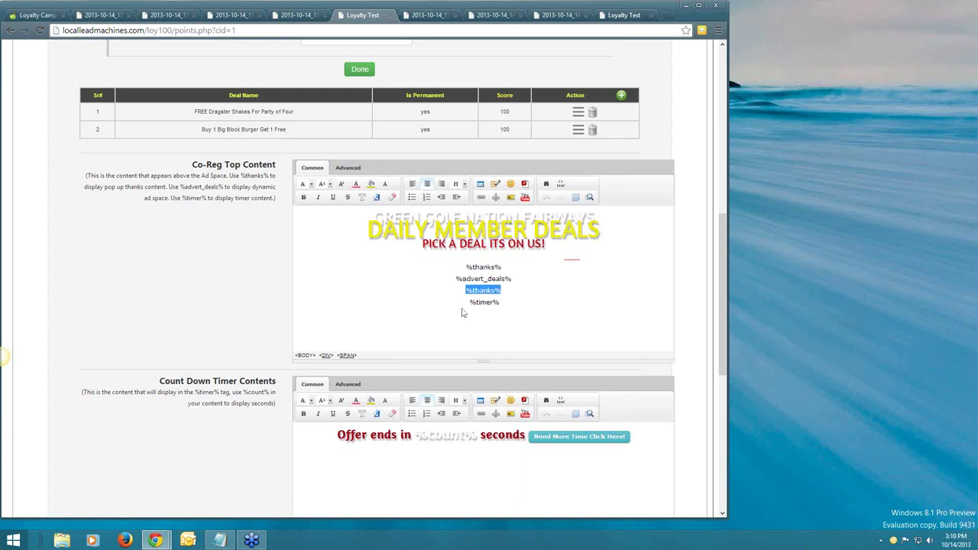
pyautogui.tripleClick(461, 303)
pyautogui.tripleClick(501, 268)
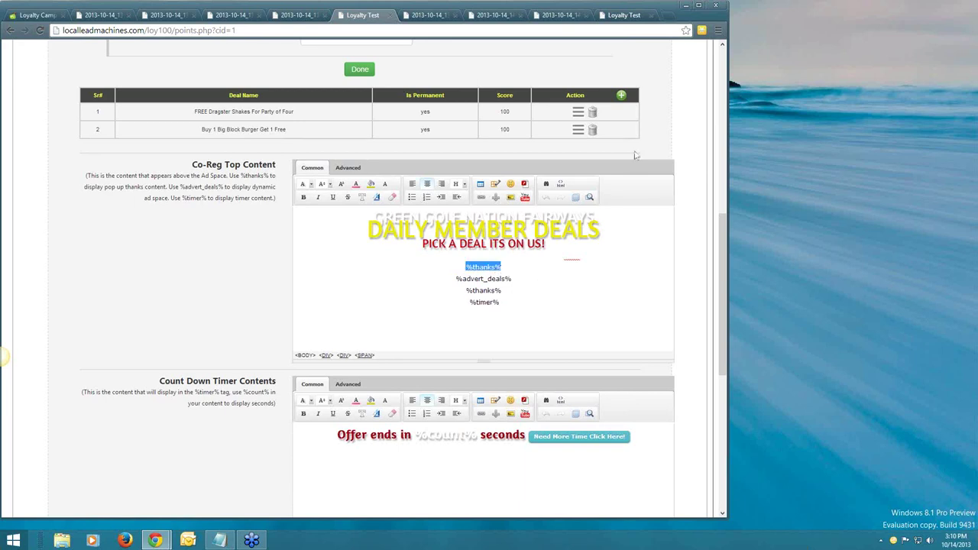
pyautogui.scroll(2, 600, 218)
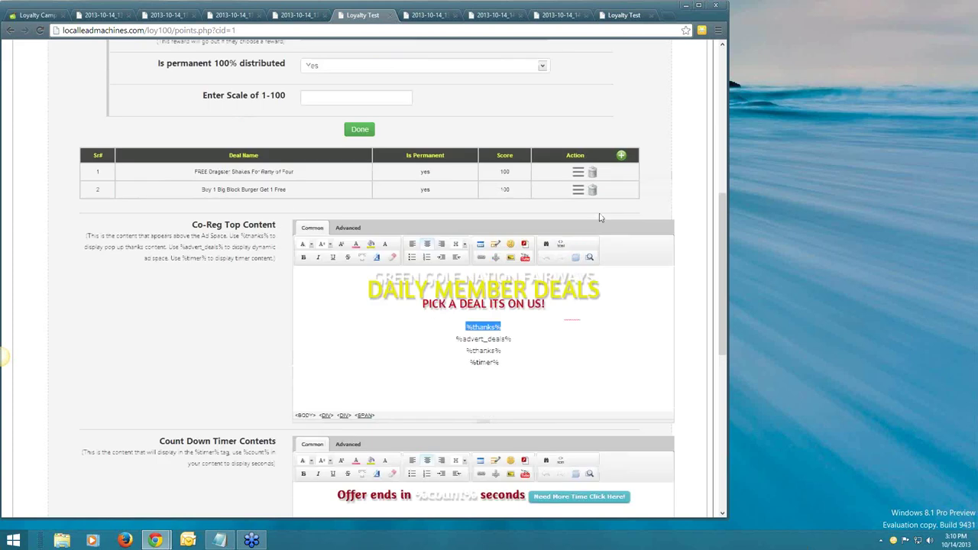
pyautogui.scroll(3, 600, 218)
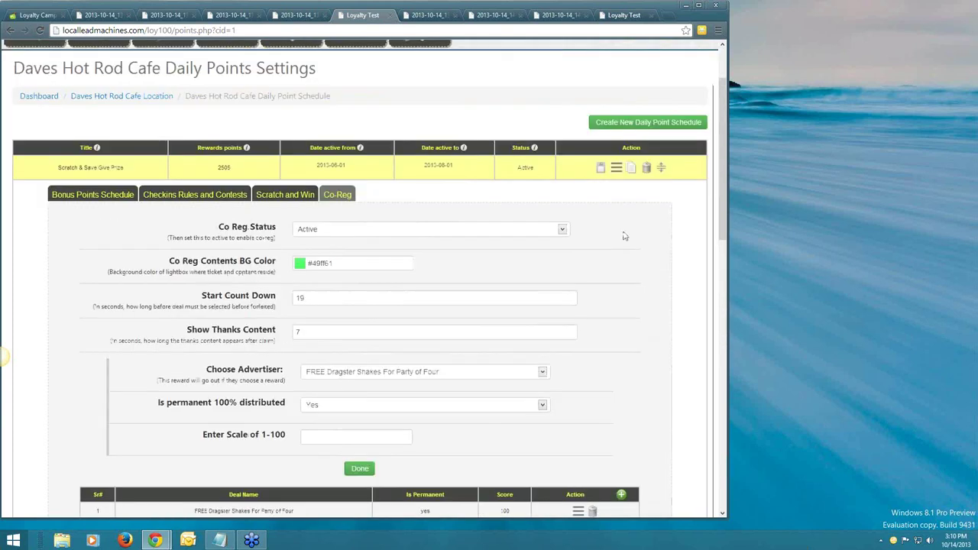
pyautogui.scroll(1, 619, 236)
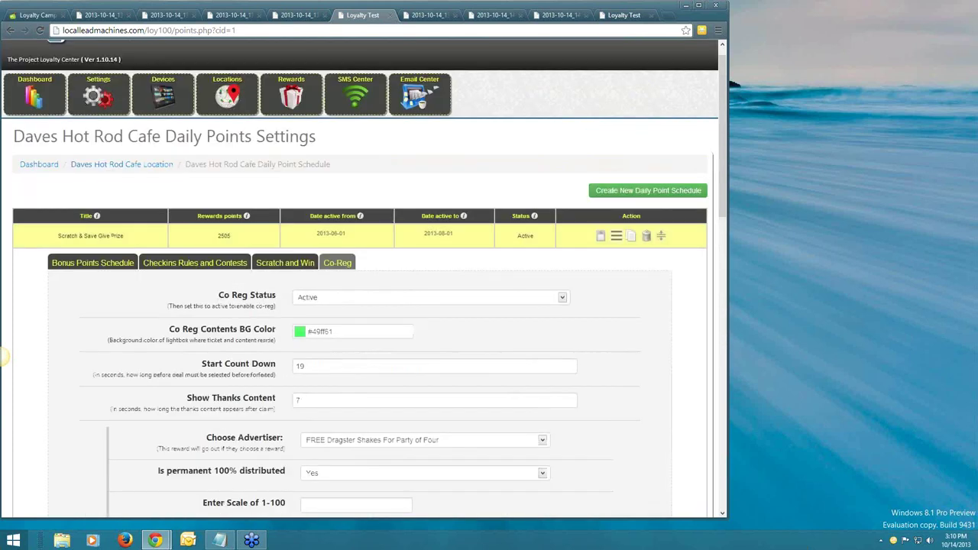
# View the annotated SMS settings screenshot, then switch back to the Three Deal Grid screenshot.
pyautogui.click(564, 14)
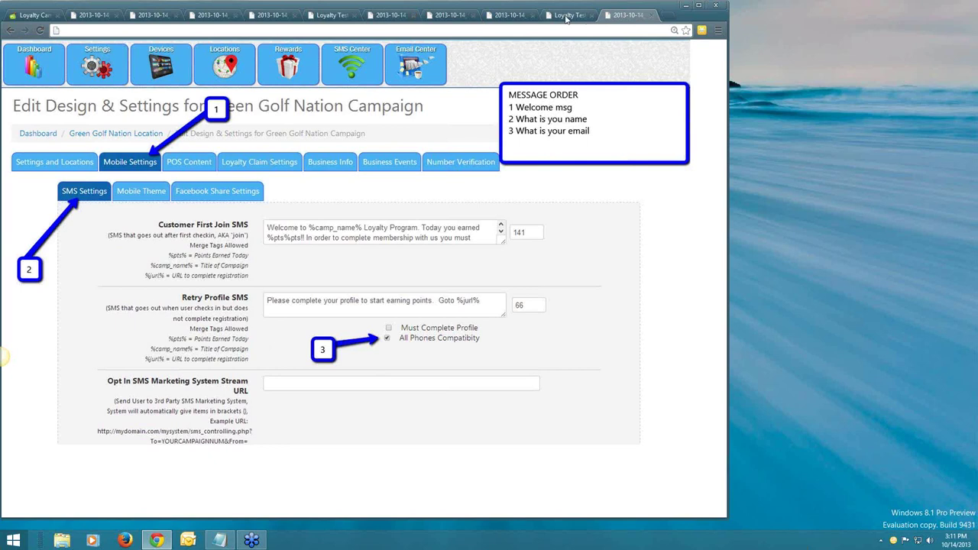
pyautogui.click(566, 15)
# Glance at the screencast tabs, open the Loyalty Locations list, then bring the Notepad URL notes forward.
pyautogui.click(271, 15)
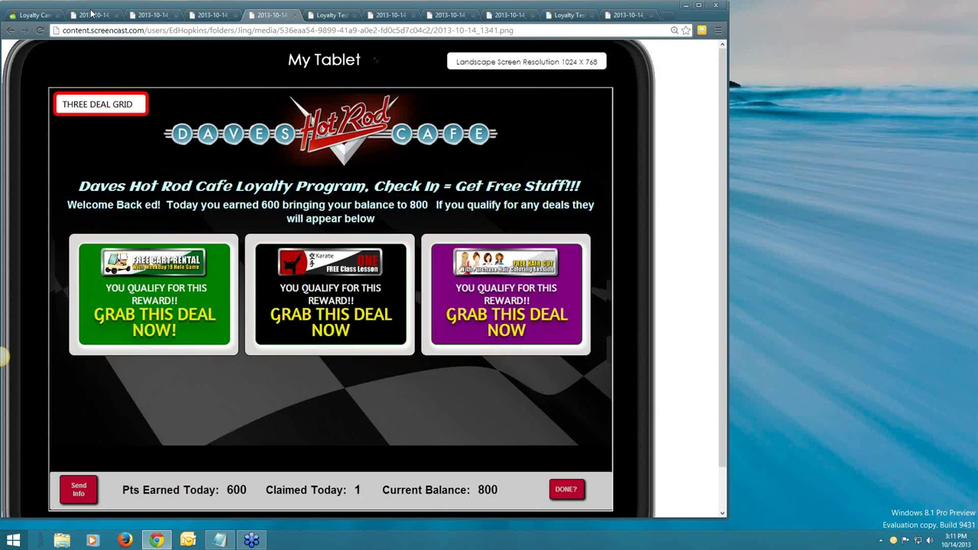
pyautogui.click(91, 14)
pyautogui.click(569, 15)
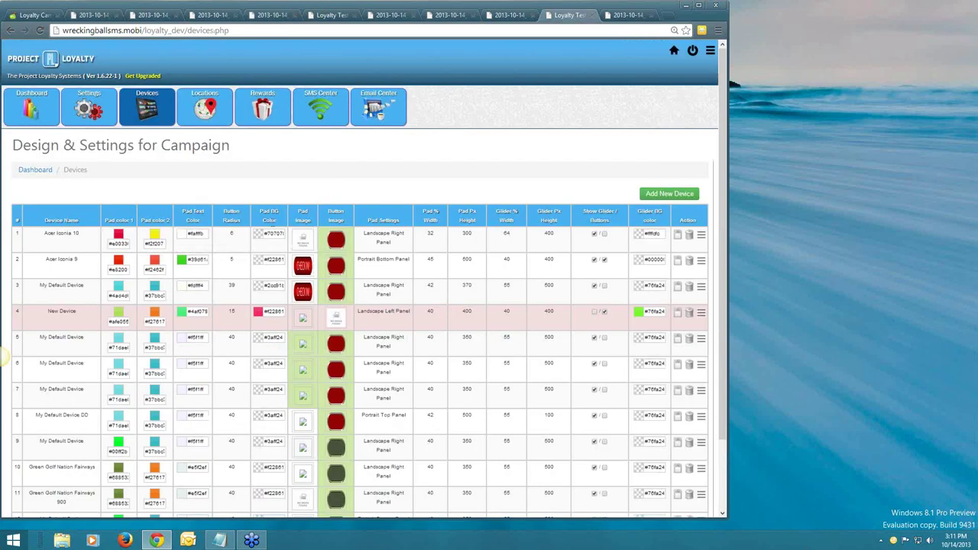
pyautogui.click(214, 121)
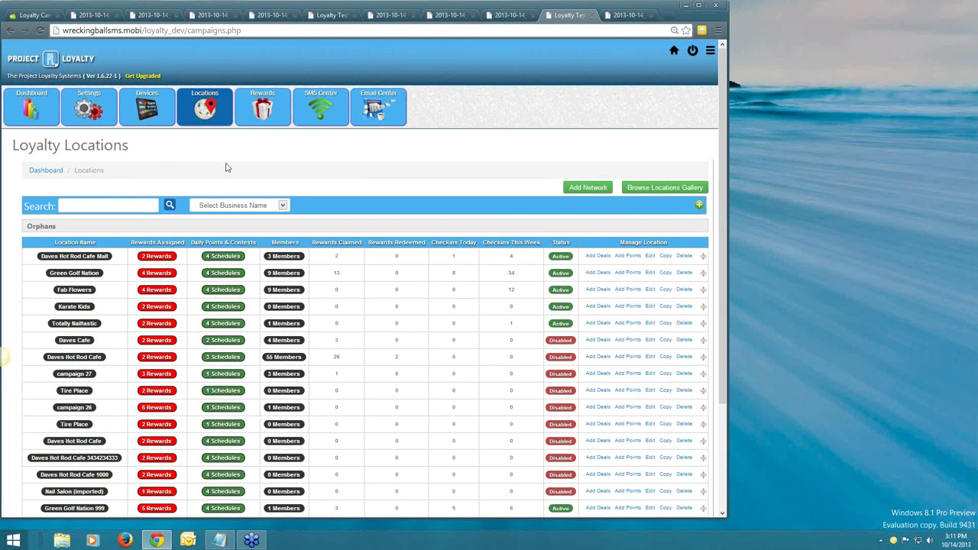
pyautogui.scroll(-1, 226, 167)
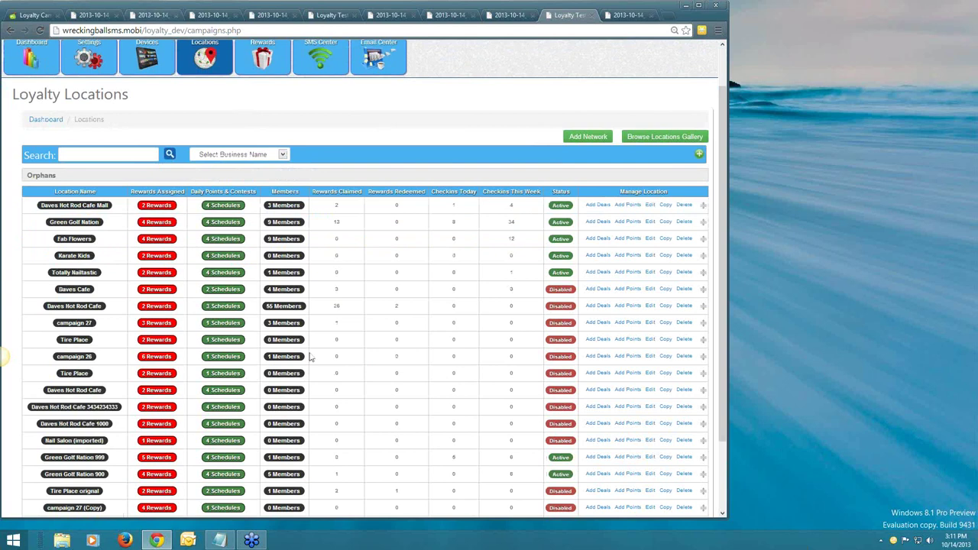
pyautogui.click(220, 540)
# Copy all eight screencast image URLs from the Notepad document.
pyautogui.moveTo(471, 126); pyautogui.dragTo(6, 43)
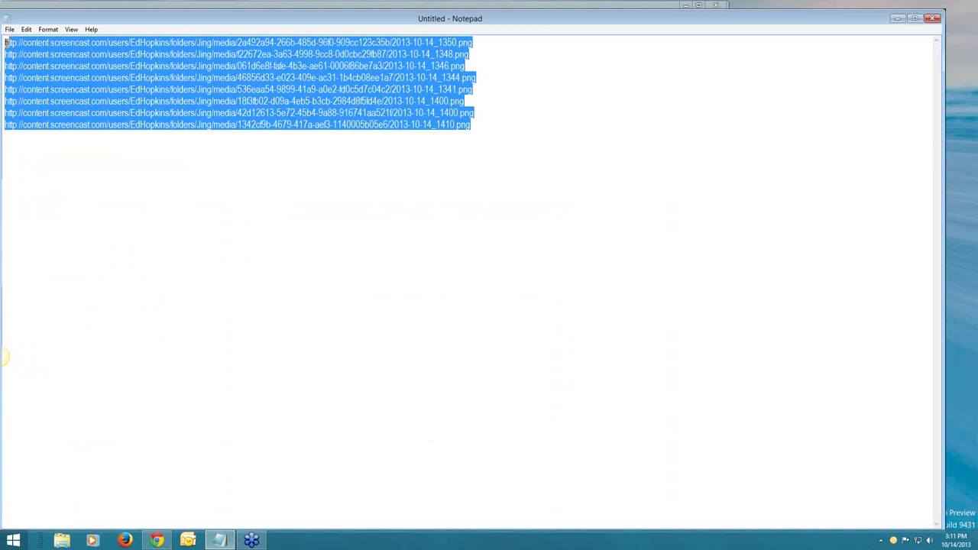
pyautogui.rightClick(73, 64)
pyautogui.click(92, 96)
# Resize Notepad, dismiss a desktop menu, and minimize Notepad to reveal the Loyalty Locations page.
pyautogui.doubleClick(575, 23)
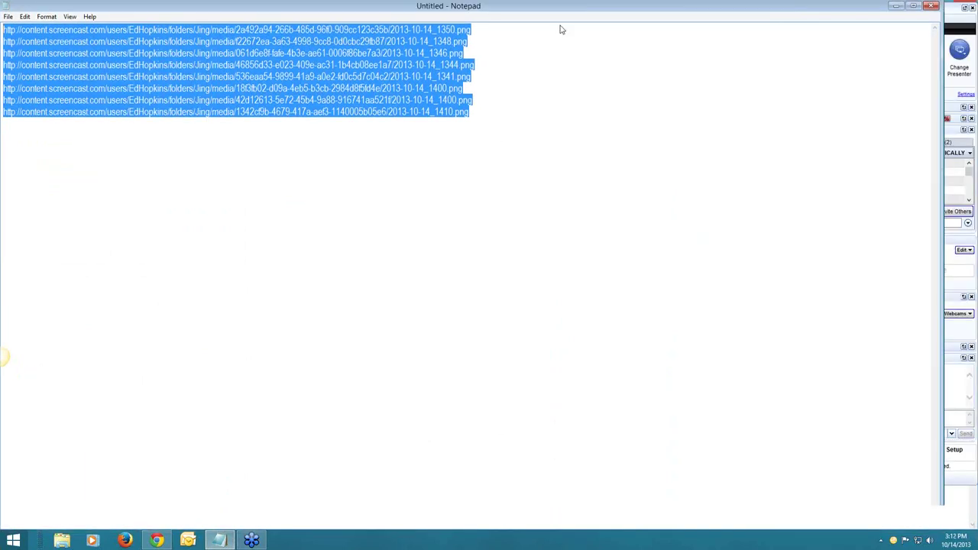
pyautogui.doubleClick(560, 29)
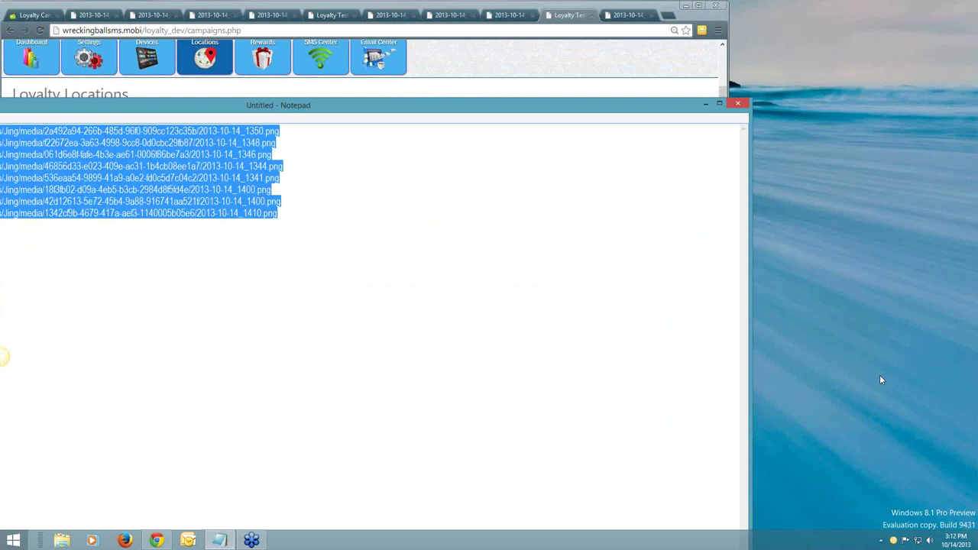
pyautogui.click(881, 380)
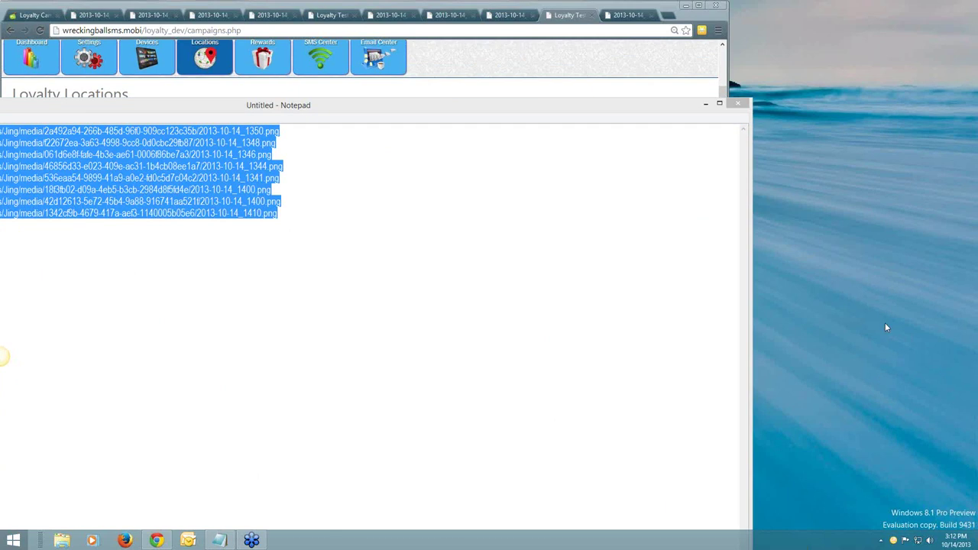
pyautogui.rightClick(962, 425)
pyautogui.click(967, 434)
pyautogui.click(705, 104)
pyautogui.scroll(2, 268, 153)
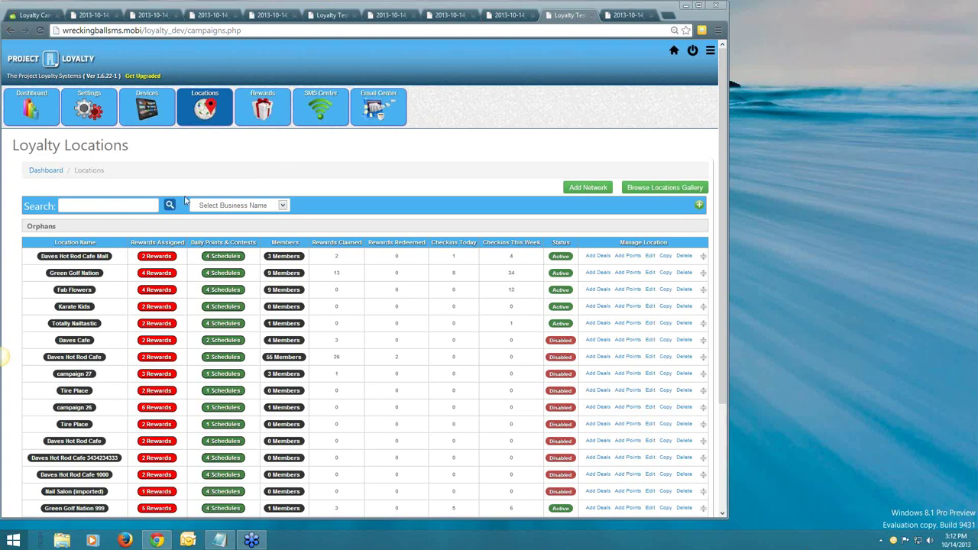
pyautogui.click(157, 258)
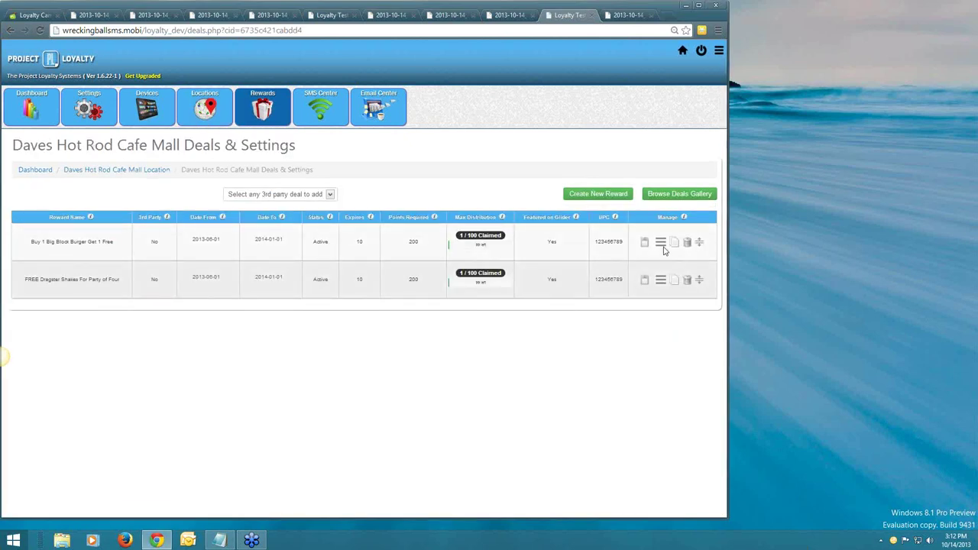
# Open the Big Block Burger deal's advanced settings (max distribution 100, cost 25) and review redemption choices unchanged.
pyautogui.click(661, 244)
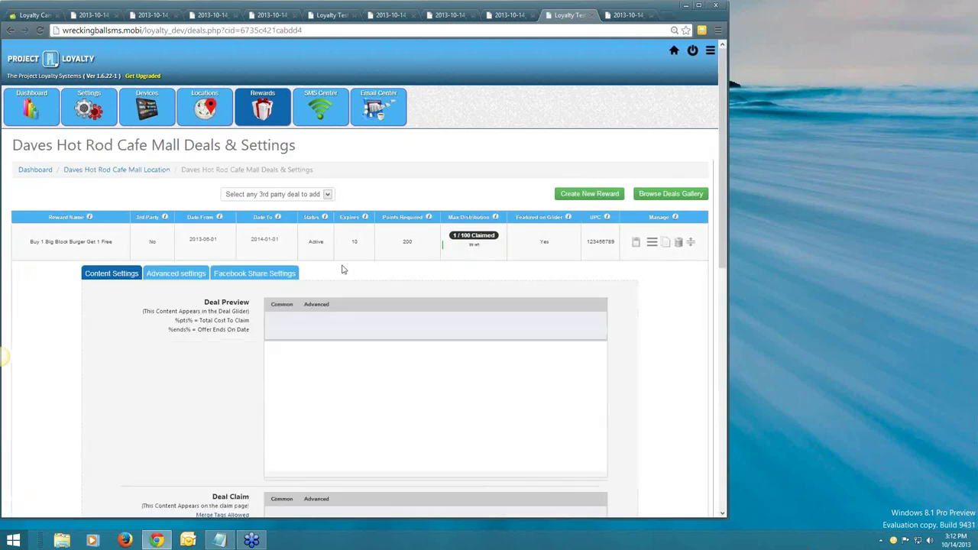
pyautogui.scroll(-1, 343, 269)
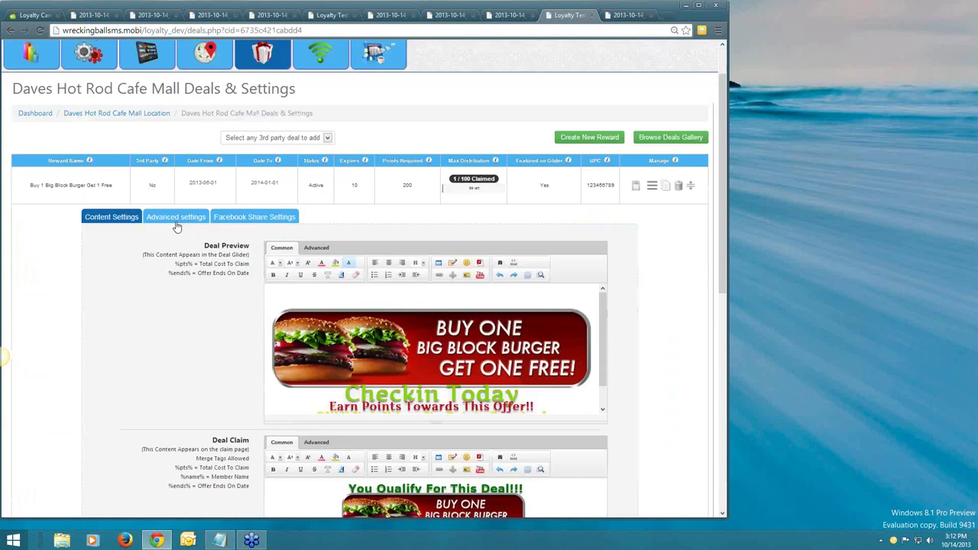
pyautogui.click(176, 217)
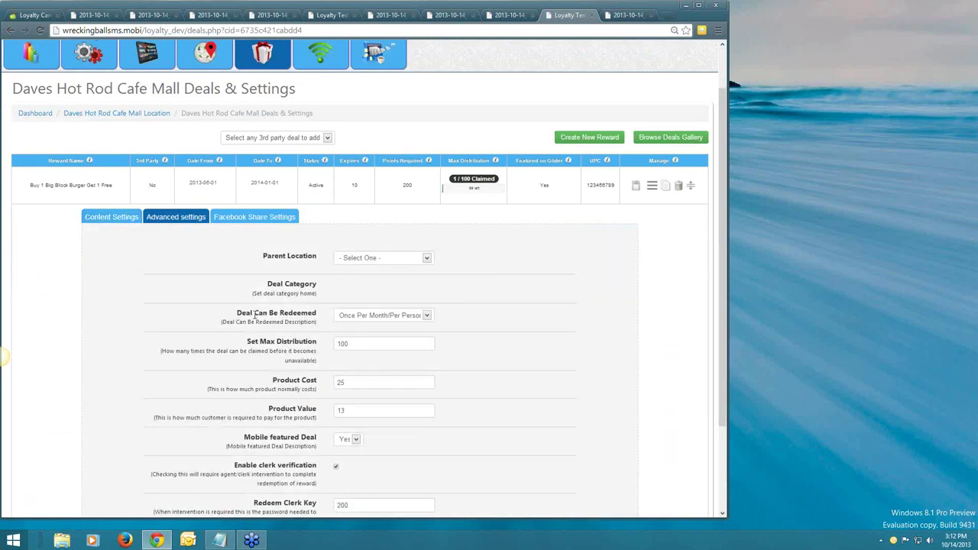
pyautogui.moveTo(237, 314); pyautogui.dragTo(313, 322)
pyautogui.click(356, 324)
pyautogui.click(370, 322)
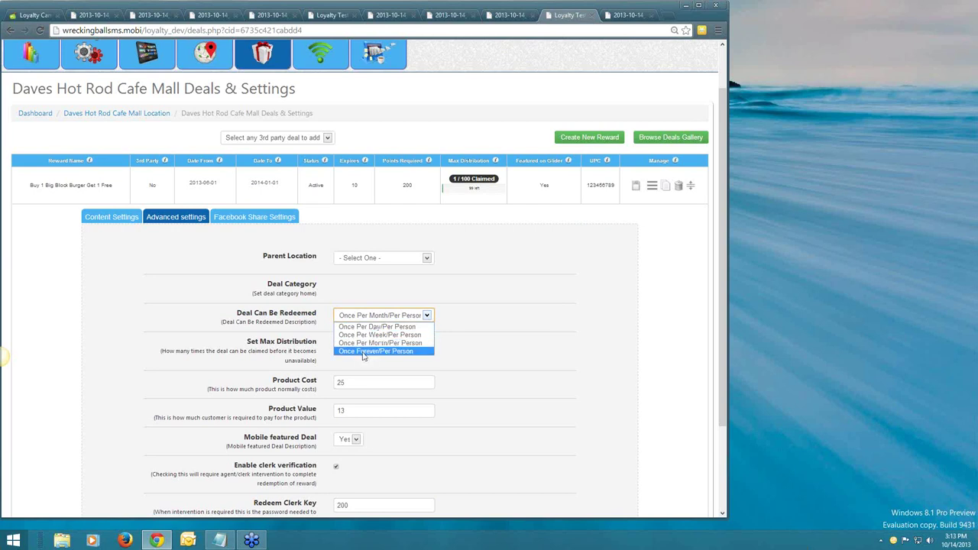
pyautogui.click(480, 307)
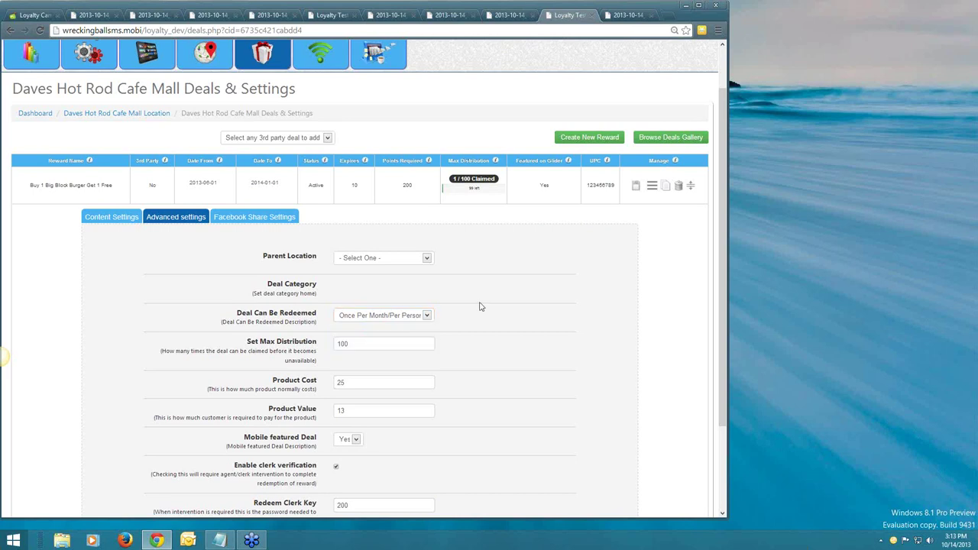
pyautogui.scroll(1, 480, 307)
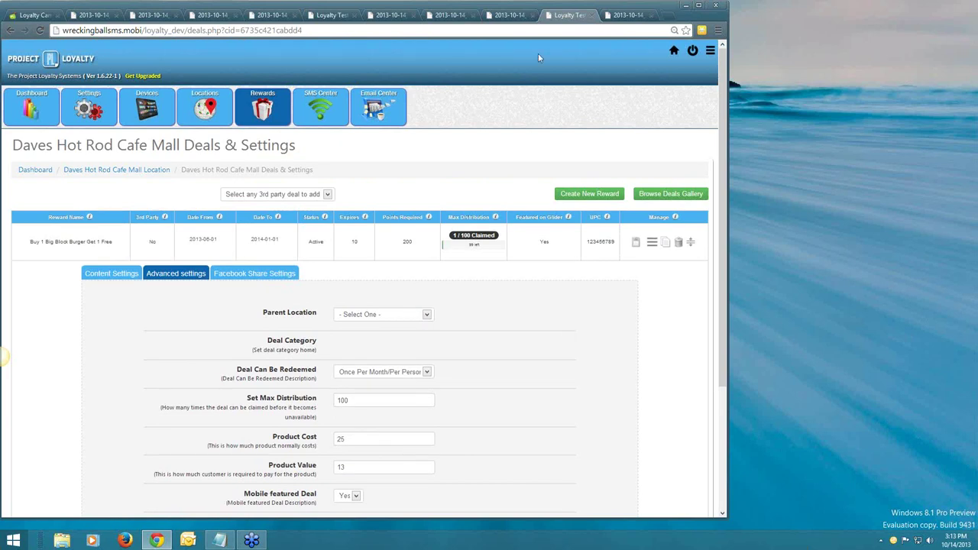
# Browse the 2013-10-14 screenshot tabs, then reopen Loyalty Locations from the Loyalty Test tab.
pyautogui.click(516, 19)
pyautogui.click(440, 16)
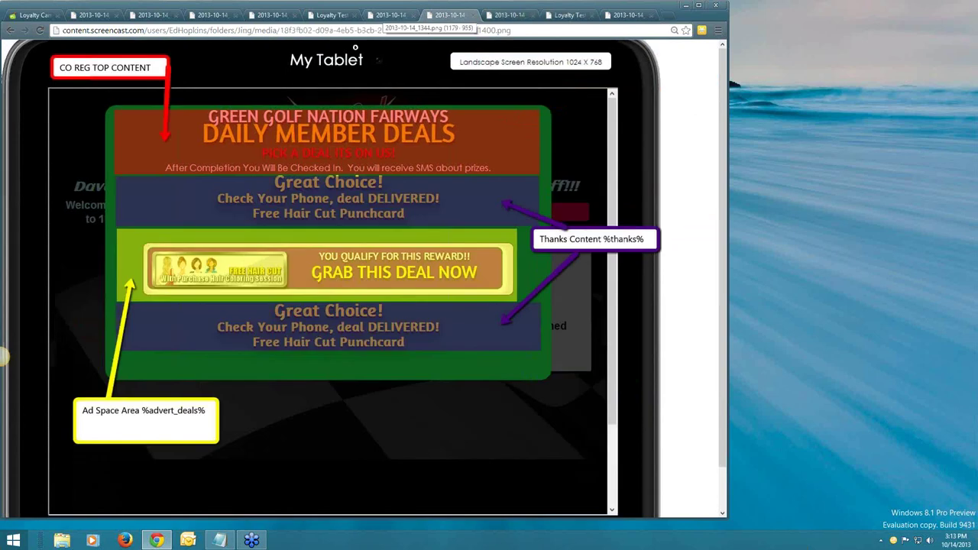
pyautogui.click(390, 15)
pyautogui.click(333, 16)
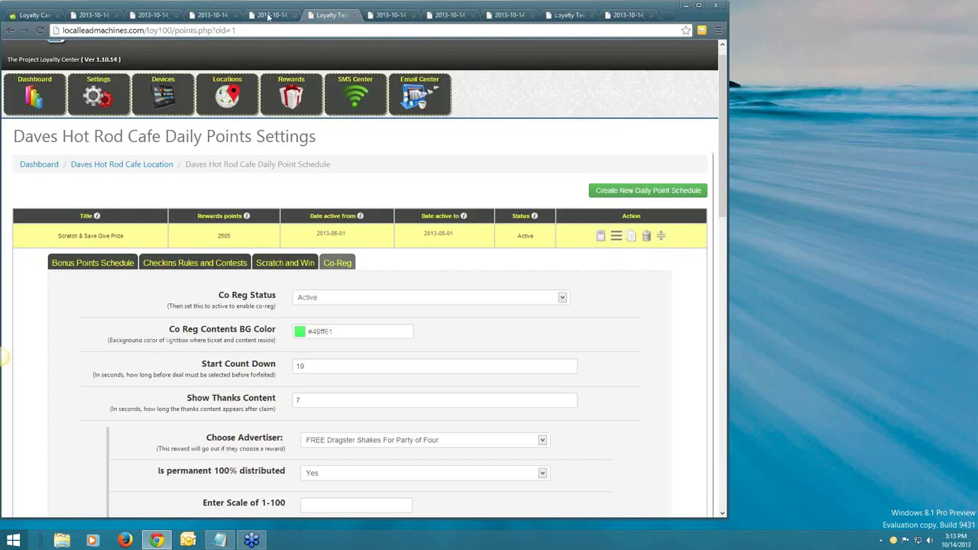
pyautogui.click(269, 15)
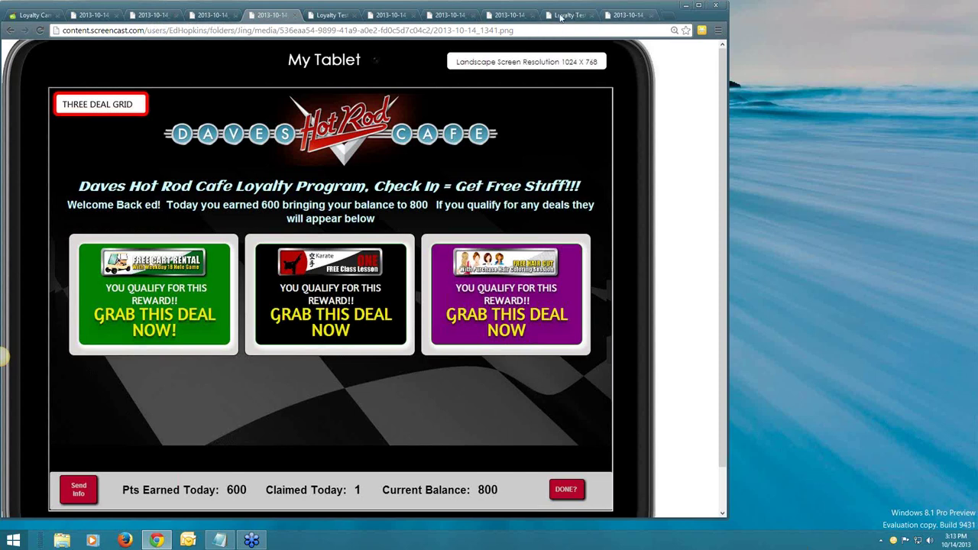
pyautogui.click(562, 17)
pyautogui.click(211, 108)
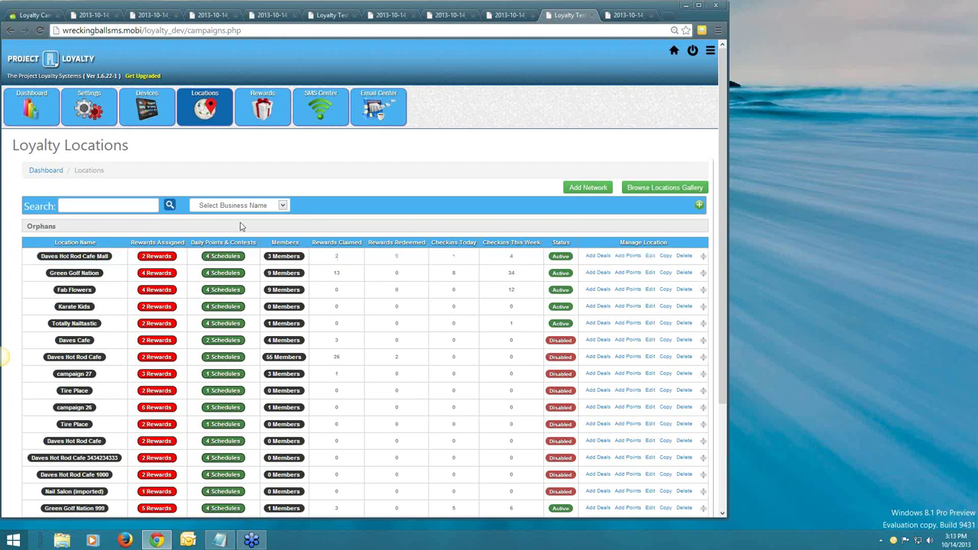
# Add network 'Daves Mall' with parent Daves Hot Rod Cafe Mall, then view Green Golf Nation's check-in page.
pyautogui.moveTo(179, 227)
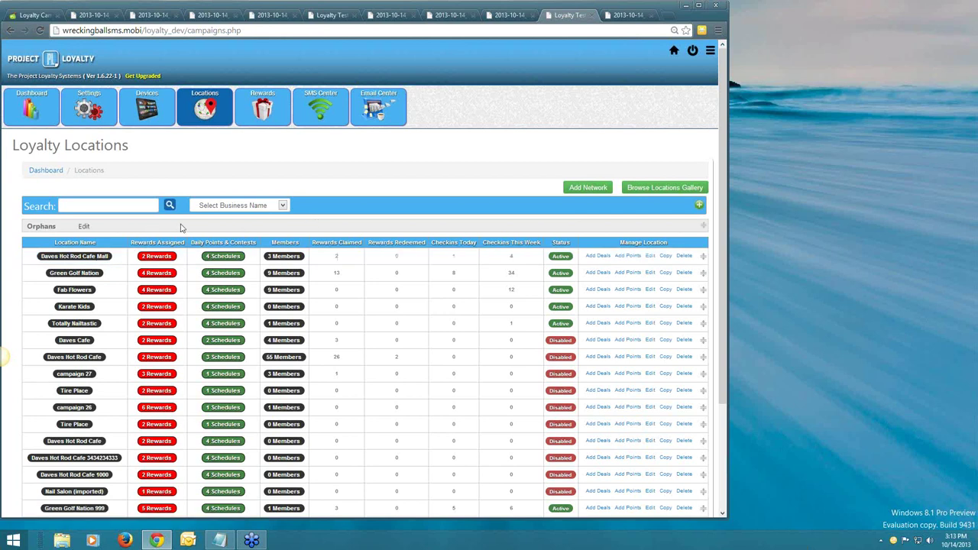
pyautogui.click(587, 188)
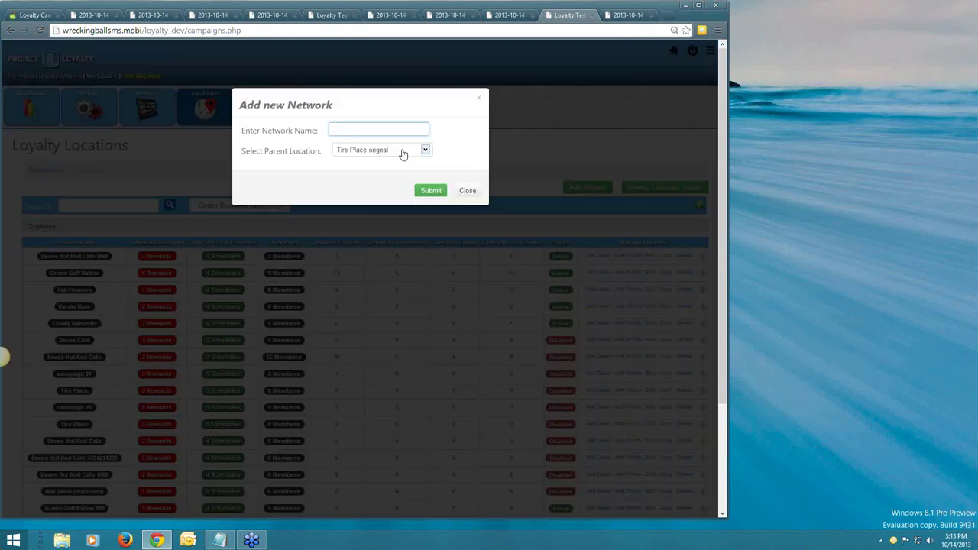
pyautogui.write('Daves Ma')
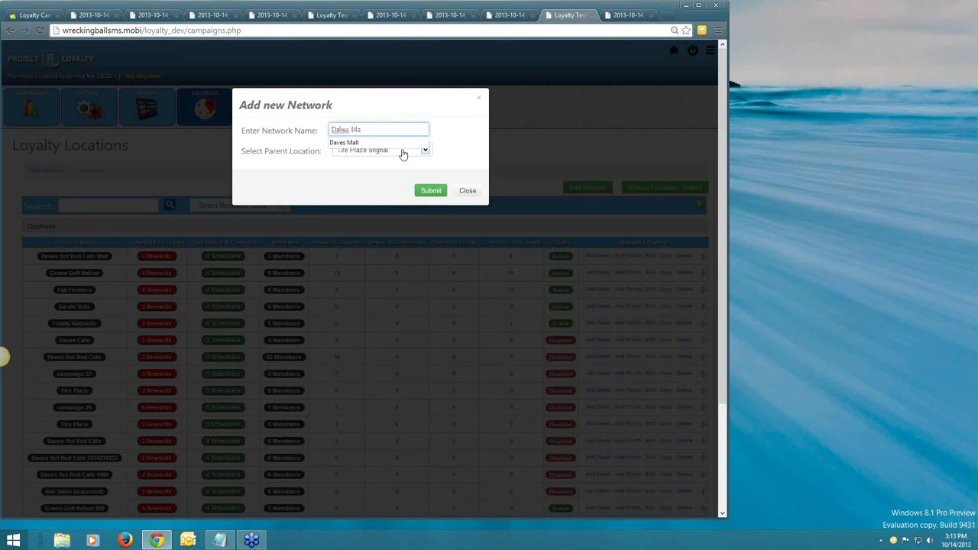
pyautogui.write('ll')
pyautogui.press('Down')
pyautogui.press('Return')
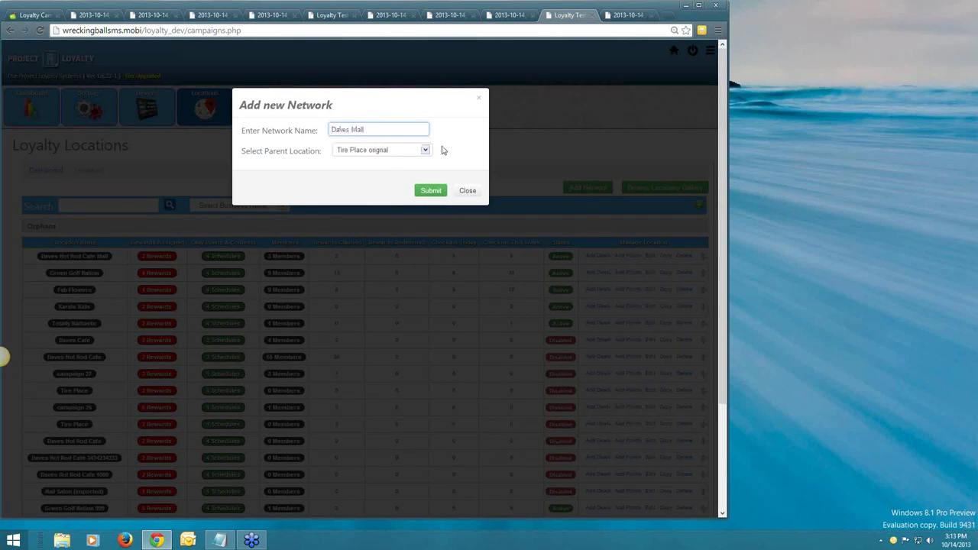
pyautogui.click(442, 150)
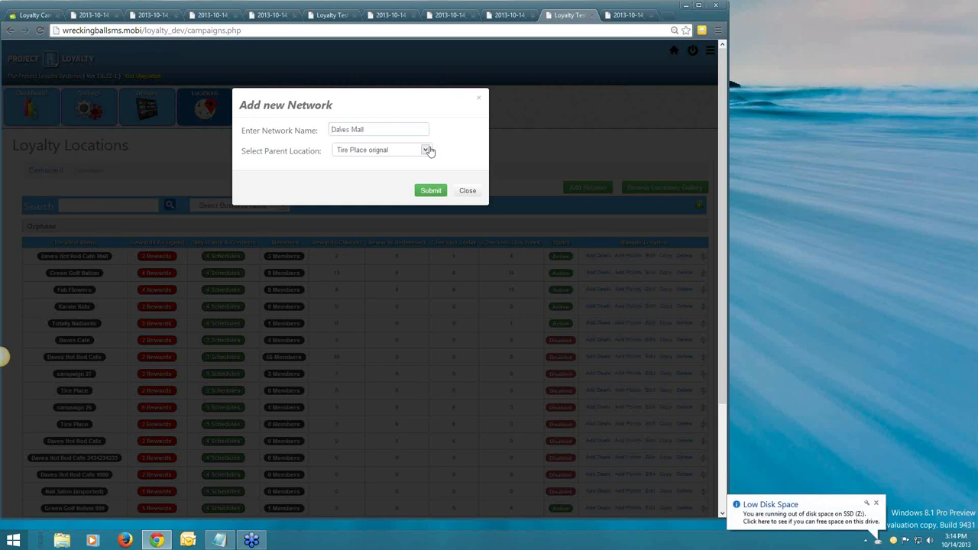
pyautogui.click(427, 150)
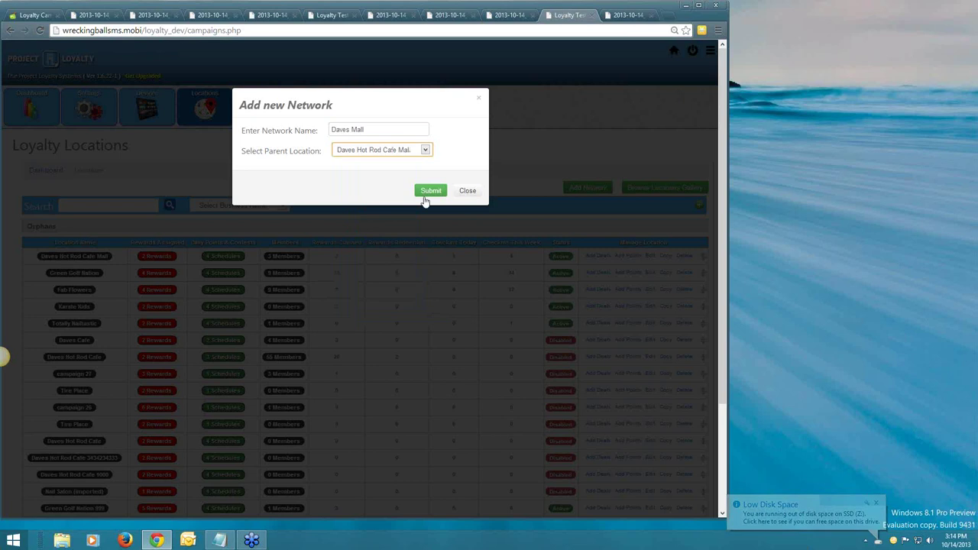
pyautogui.click(425, 194)
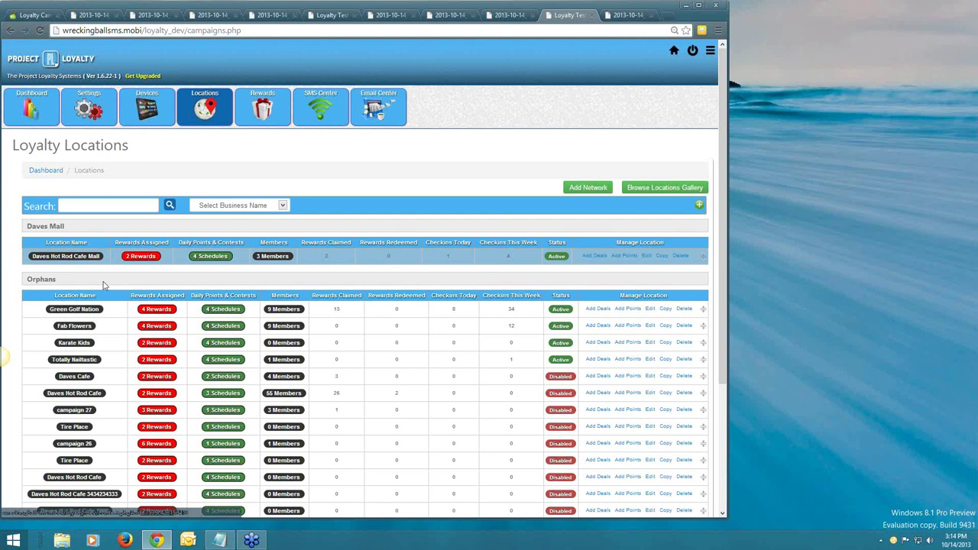
pyautogui.click(79, 313)
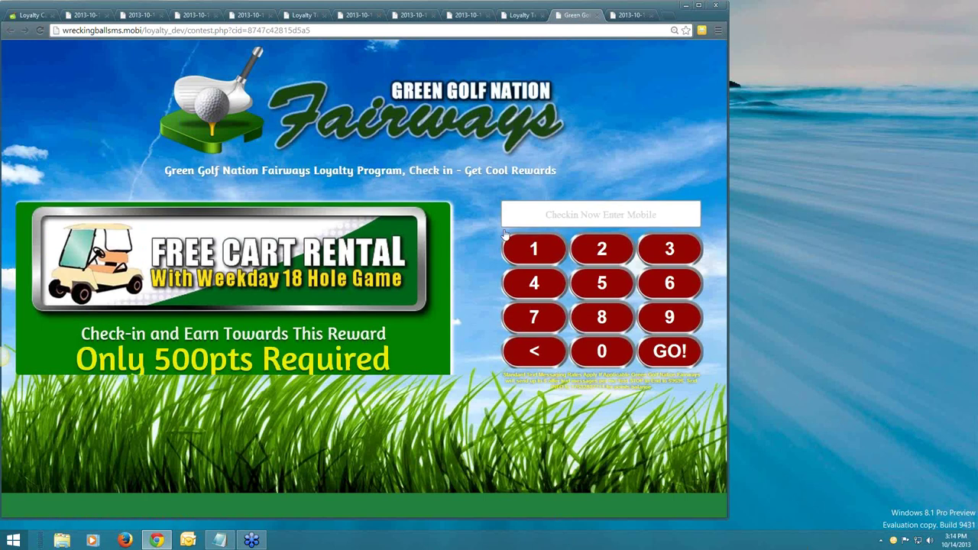
# Drag Green Golf Nation into the Daves Mall group and check the network's check-in page.
pyautogui.click(523, 16)
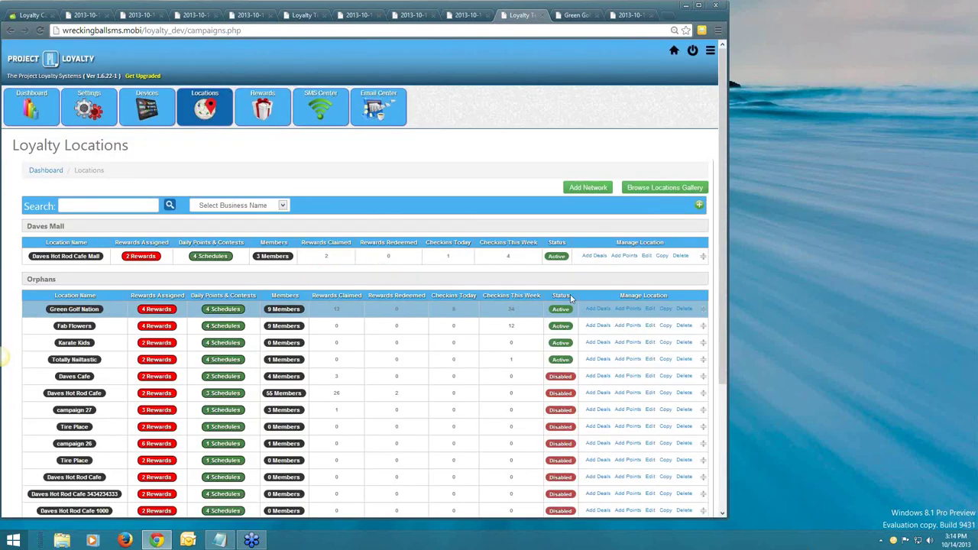
pyautogui.moveTo(703, 308); pyautogui.dragTo(705, 273)
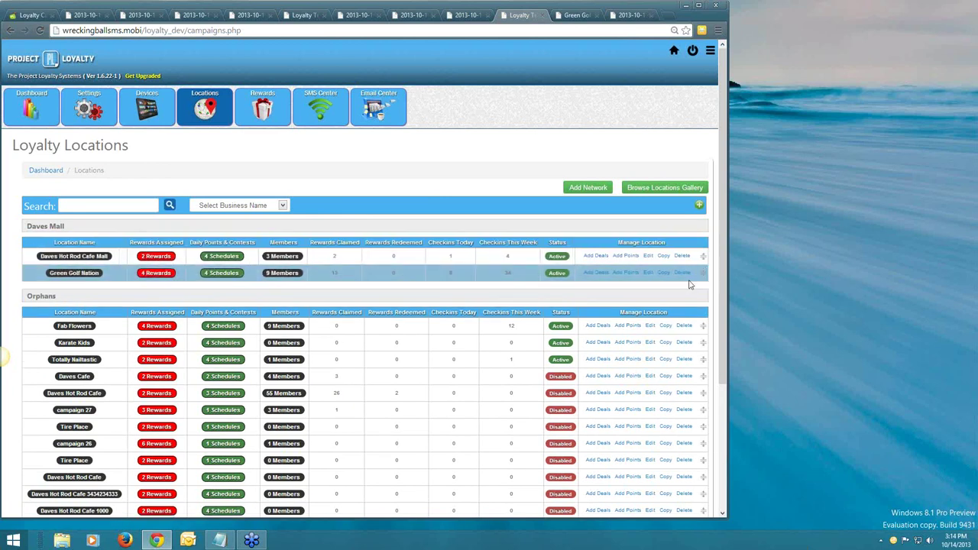
pyautogui.click(77, 276)
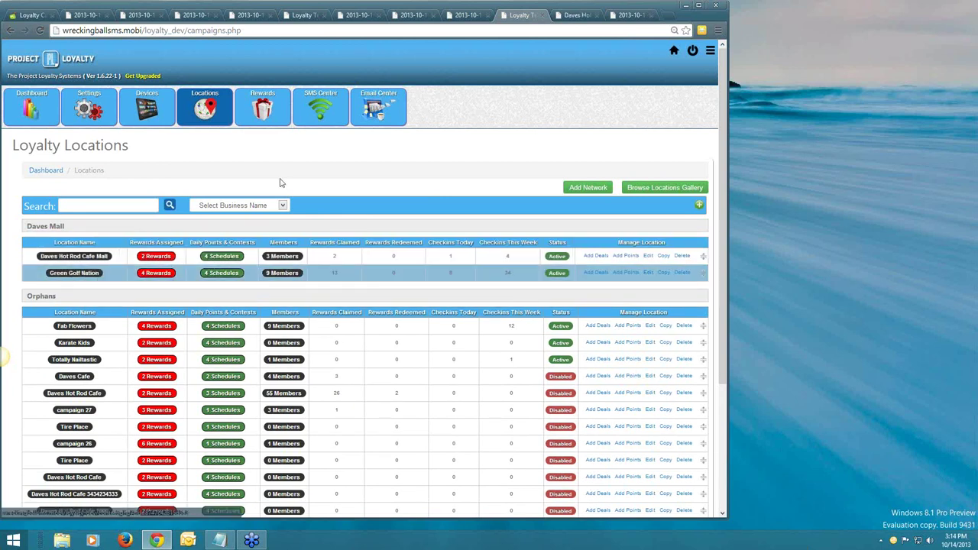
pyautogui.click(581, 15)
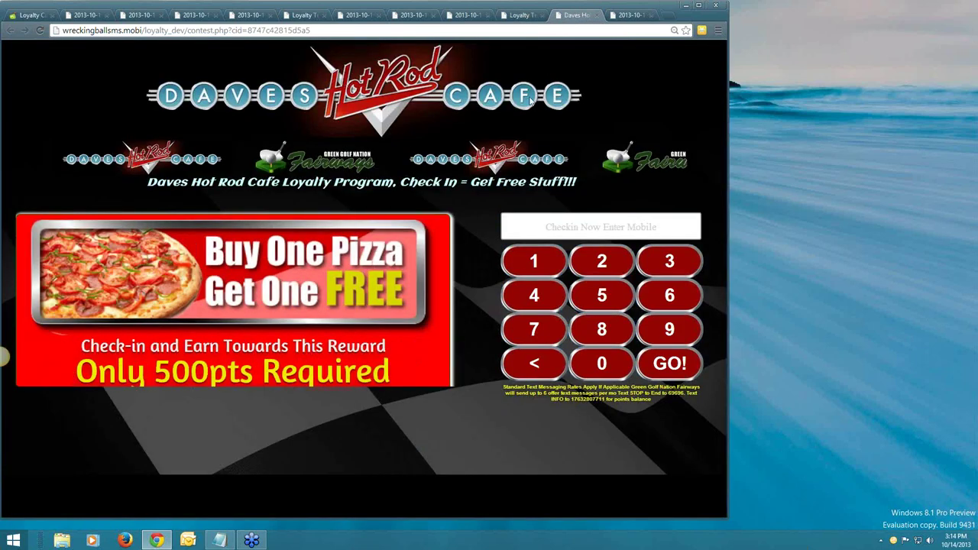
pyautogui.click(520, 15)
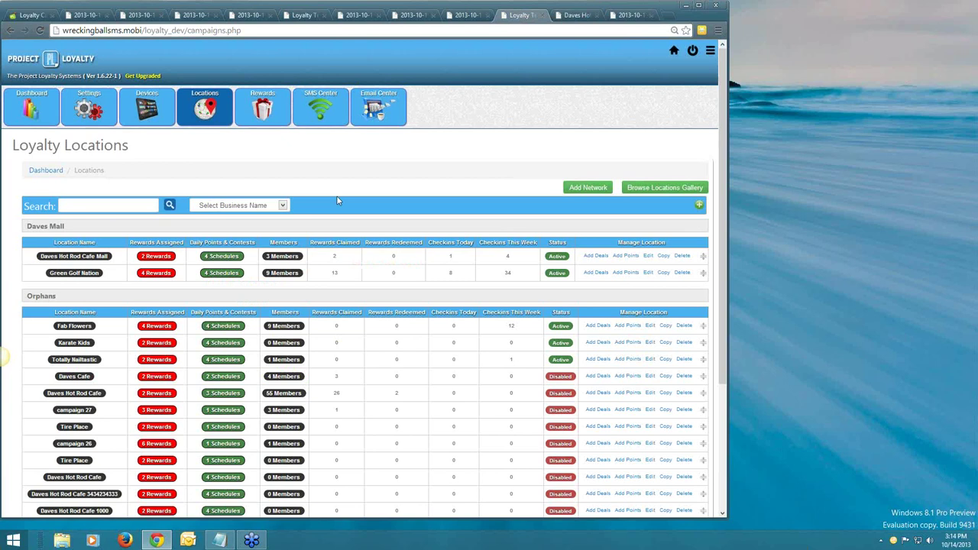
pyautogui.scroll(-1, 339, 200)
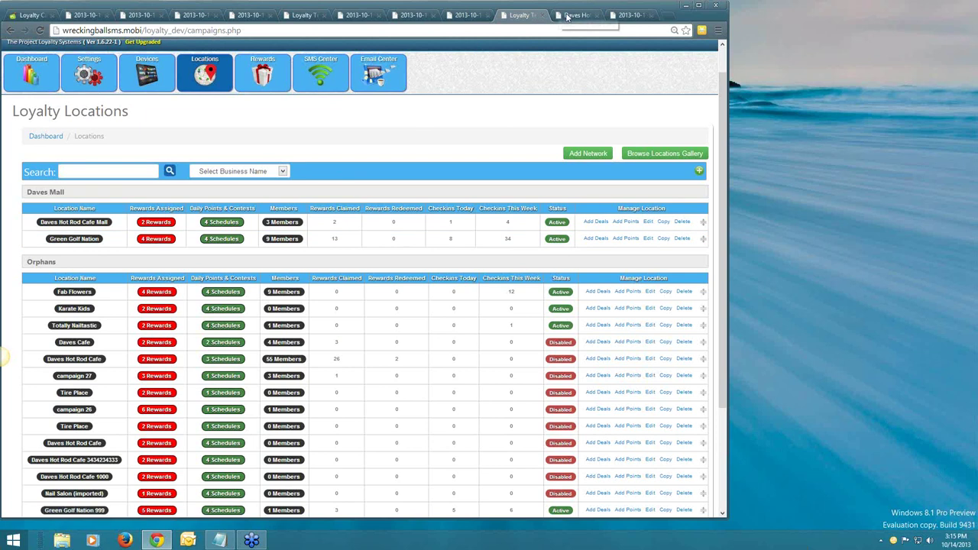
# View Totally Nailtastic's check-in page, review its campaign device choices unchanged, and return to Loyalty Locations.
pyautogui.click(567, 17)
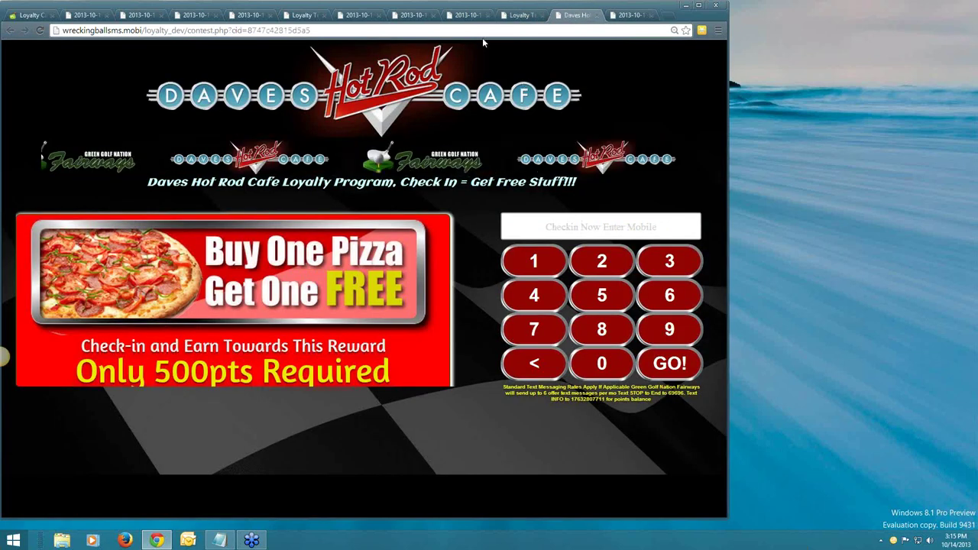
pyautogui.click(509, 17)
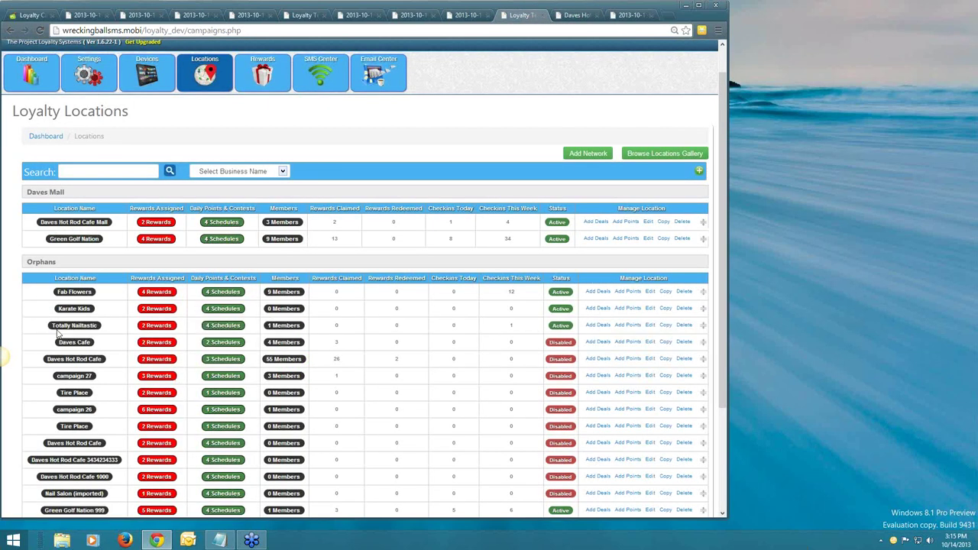
pyautogui.click(577, 15)
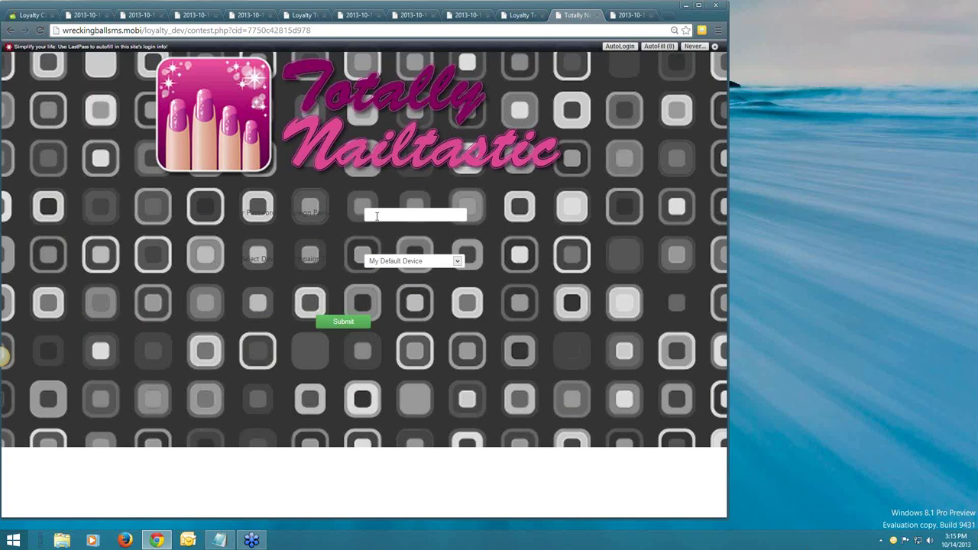
pyautogui.click(389, 263)
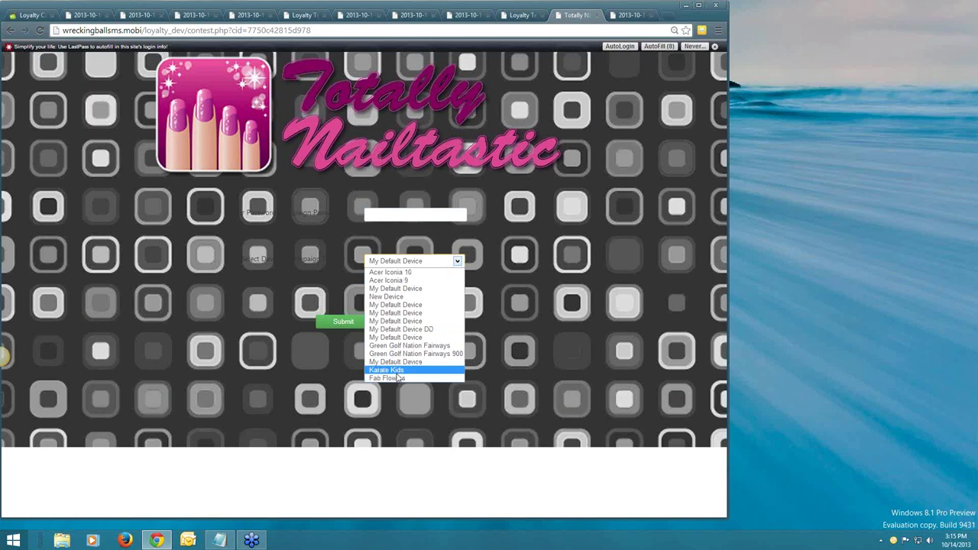
pyautogui.press('Up')
pyautogui.press('Up')
pyautogui.press('Up')
pyautogui.press('Up')
pyautogui.press('Up')
pyautogui.press('Up')
pyautogui.press('Up')
pyautogui.press('Up')
pyautogui.press('Up')
pyautogui.press('Up')
pyautogui.press('Up')
pyautogui.press('Up')
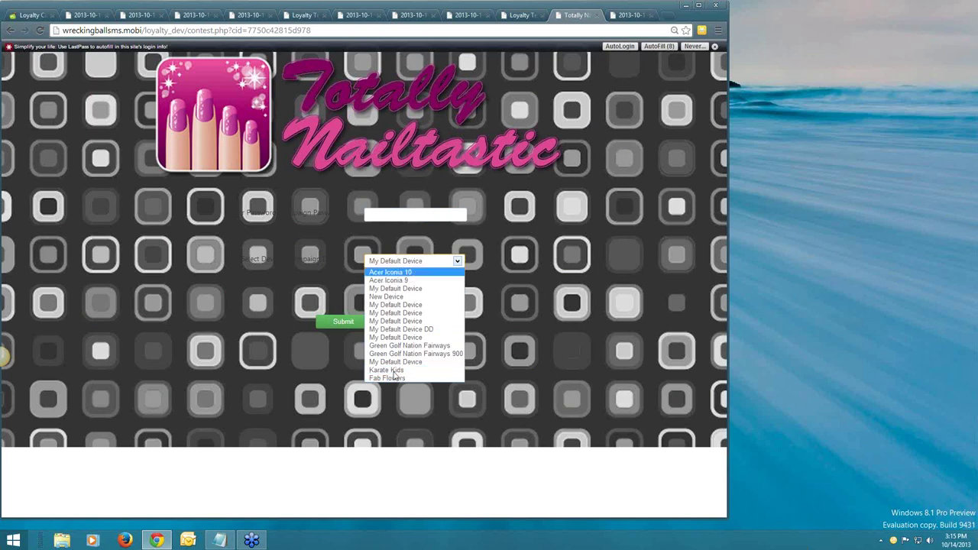
pyautogui.click(539, 253)
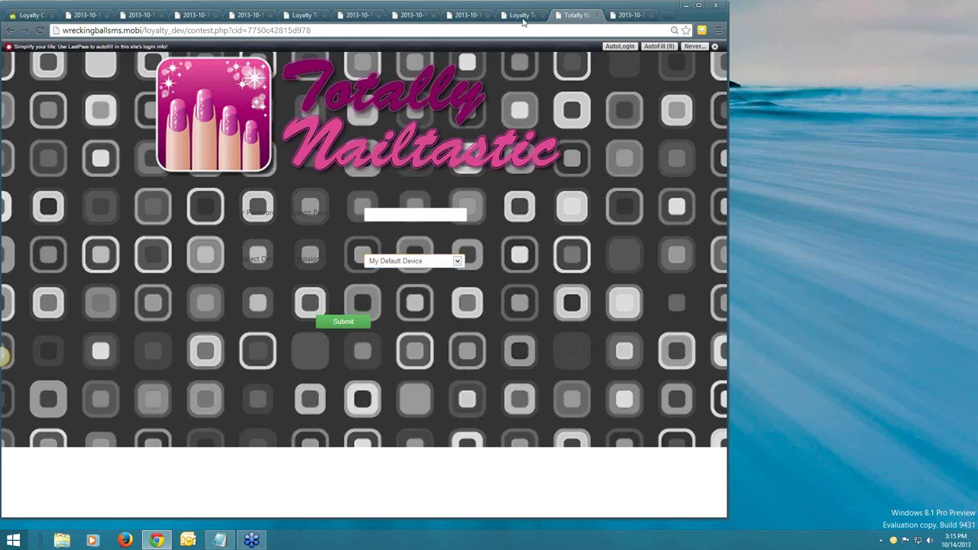
pyautogui.click(522, 18)
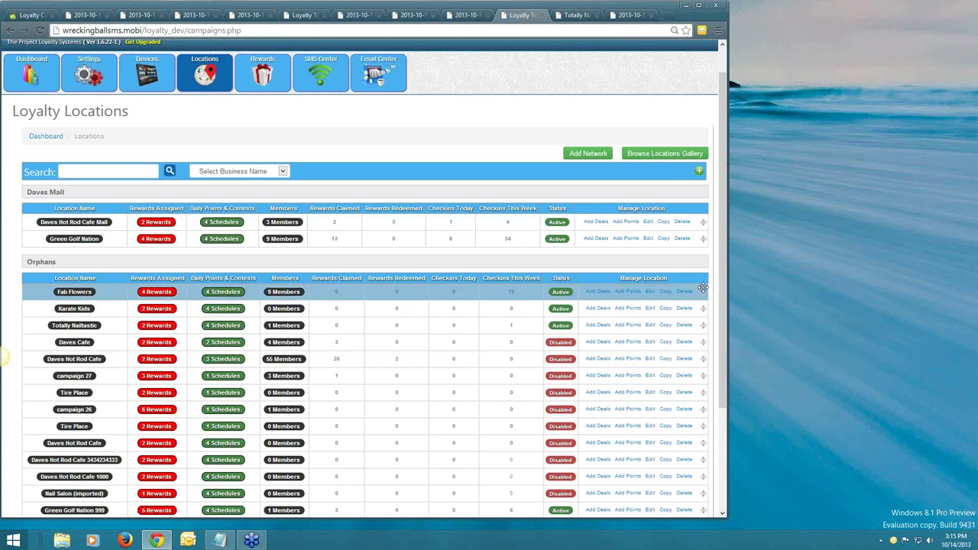
# Move Fab Flowers, Karate Kids and Totally Nailtastic from Orphans into the Daves Mall group.
pyautogui.moveTo(705, 256); pyautogui.dragTo(704, 259)
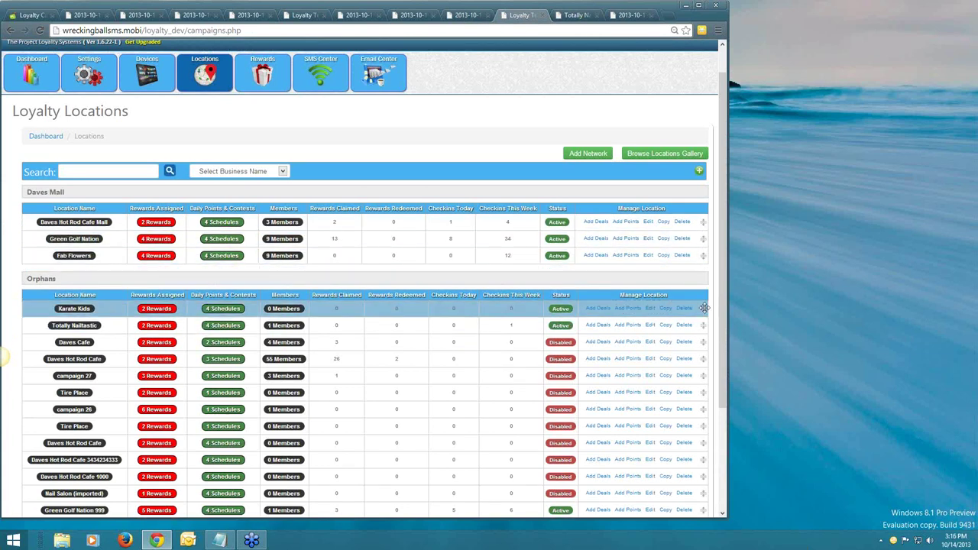
pyautogui.moveTo(705, 260); pyautogui.dragTo(704, 273)
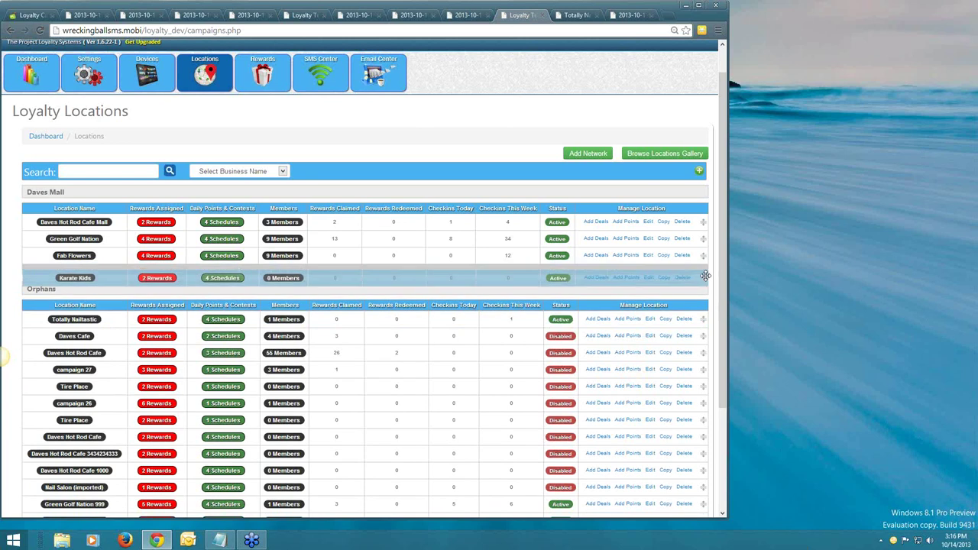
pyautogui.moveTo(702, 326); pyautogui.dragTo(702, 292)
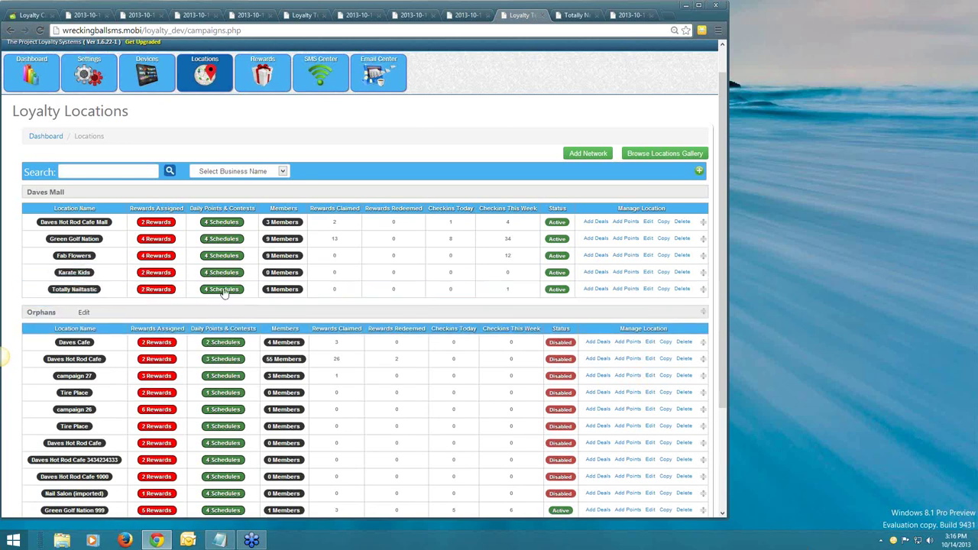
# Open the Daves Hot Rod Cafe Mall check-in page and focus its password field.
pyautogui.click(65, 223)
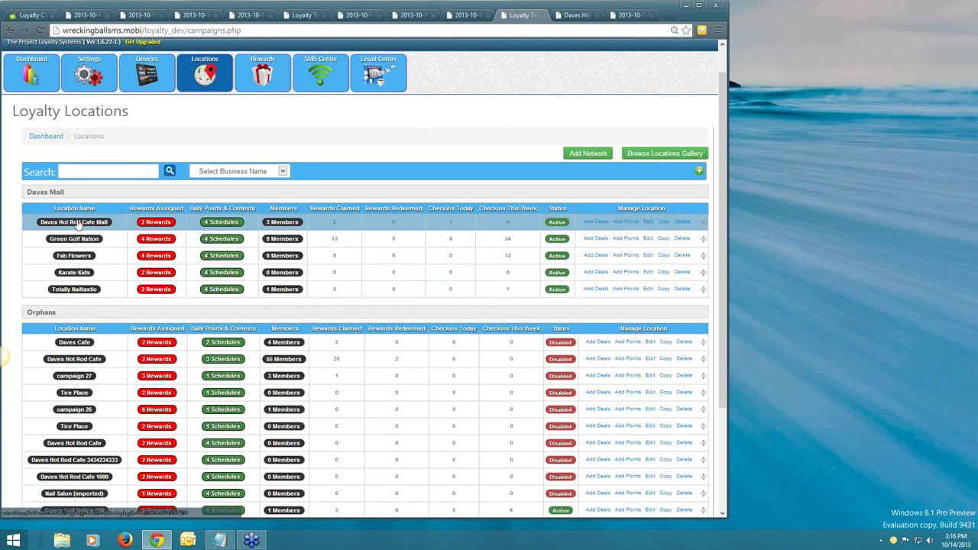
pyautogui.click(569, 16)
pyautogui.click(428, 221)
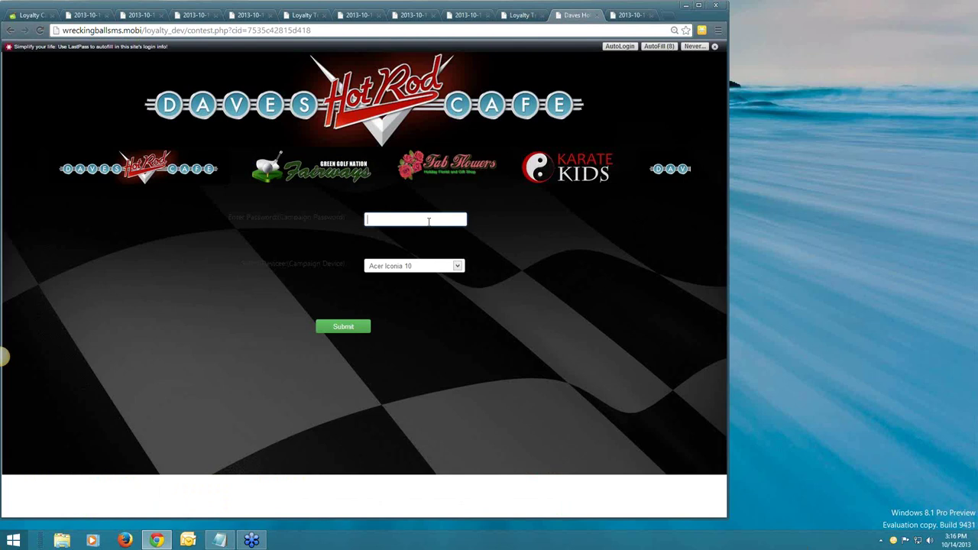
# Enter the campaign password to unlock the Daves Hot Rod Cafe kiosk, then return to Loyalty Locations.
pyautogui.write('****')
pyautogui.click(366, 327)
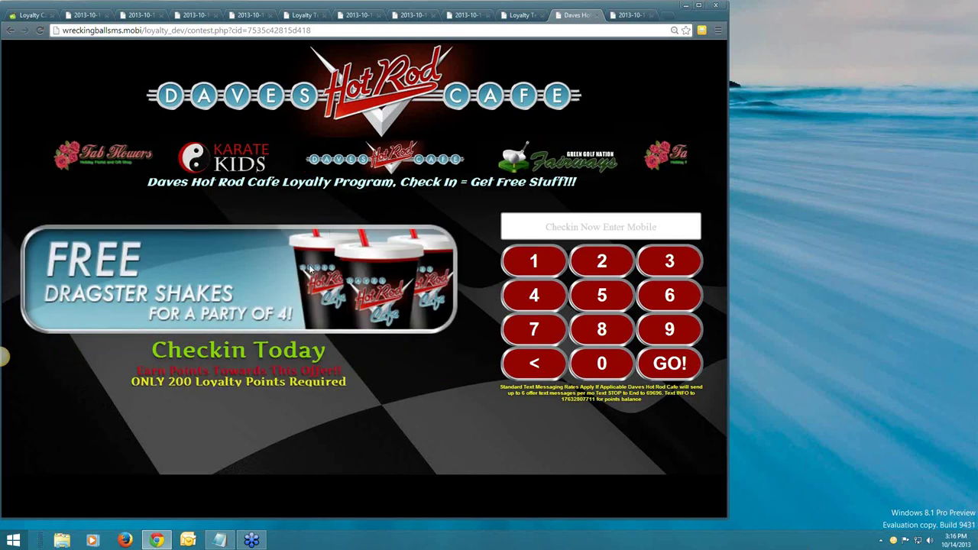
pyautogui.click(524, 14)
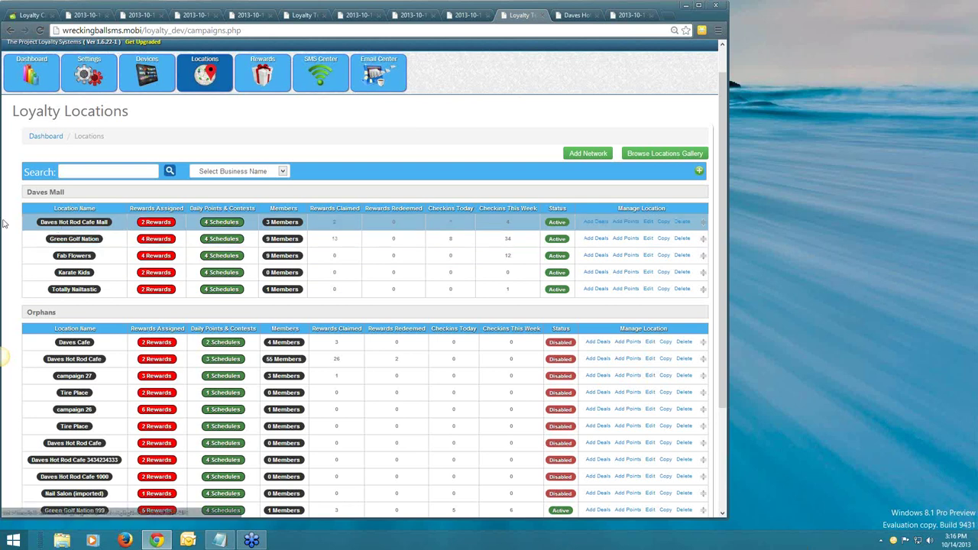
# Add third-party deal One Free Class Lesson (200 points) to Daves Hot Rod Cafe Mall's rewards.
pyautogui.click(153, 222)
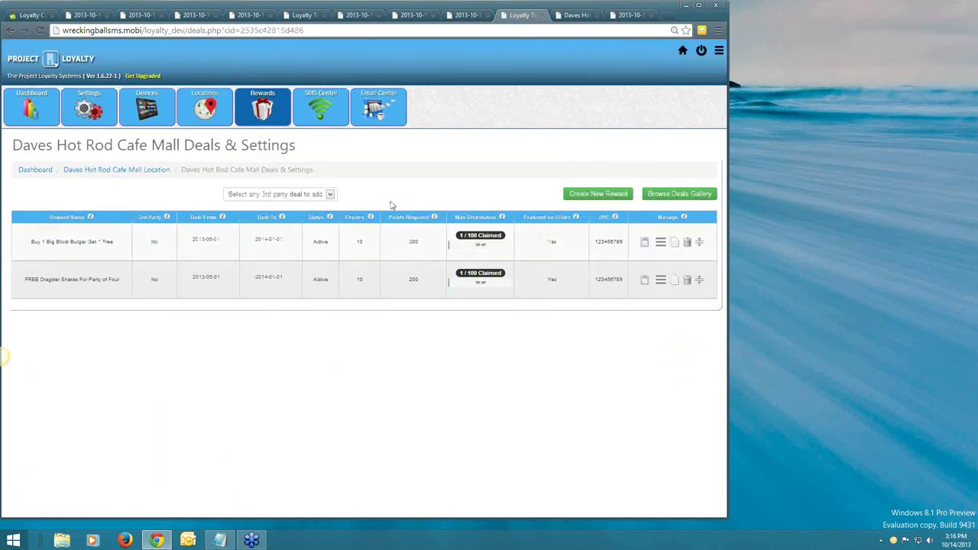
pyautogui.click(327, 194)
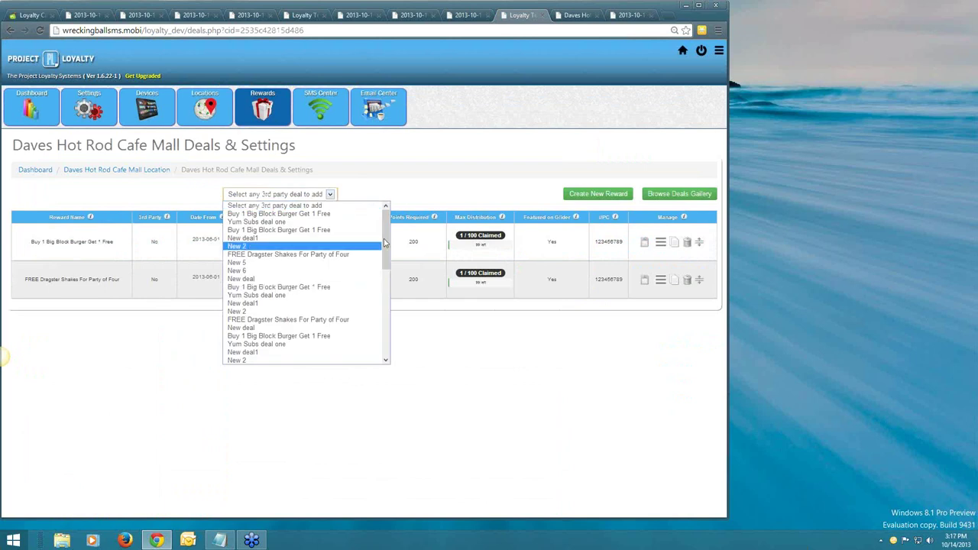
pyautogui.scroll(-5, 375, 298)
pyautogui.scroll(-2, 371, 335)
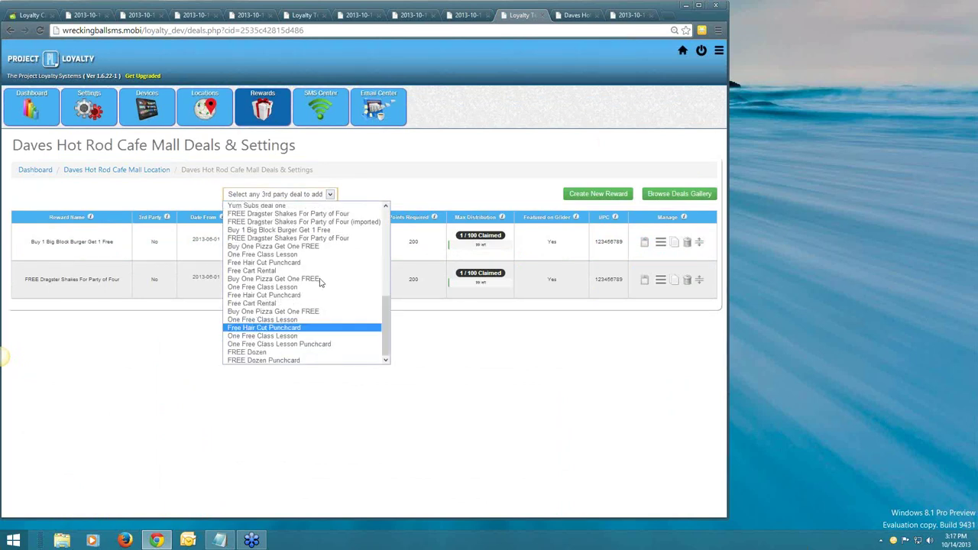
pyautogui.scroll(8, 325, 291)
pyautogui.scroll(-5, 321, 305)
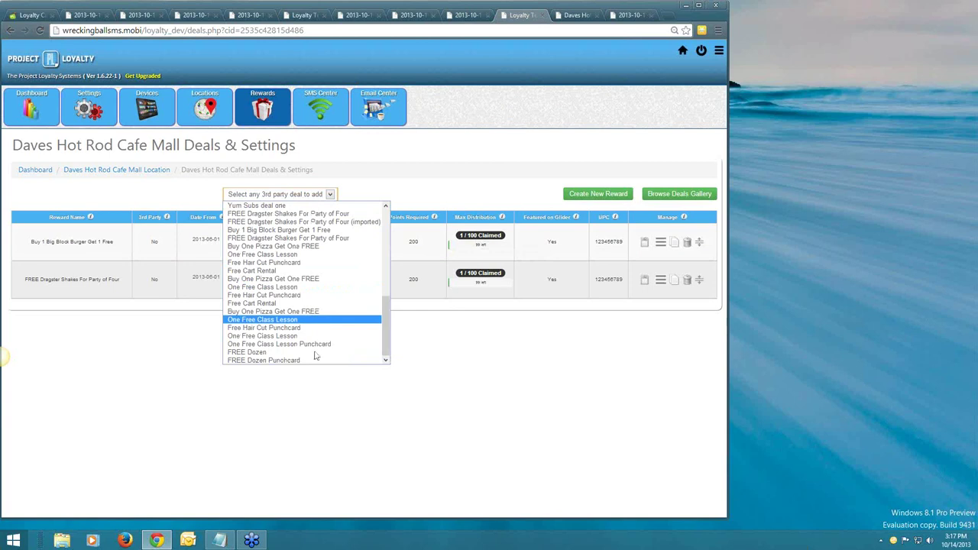
pyautogui.click(306, 320)
pyautogui.click(399, 193)
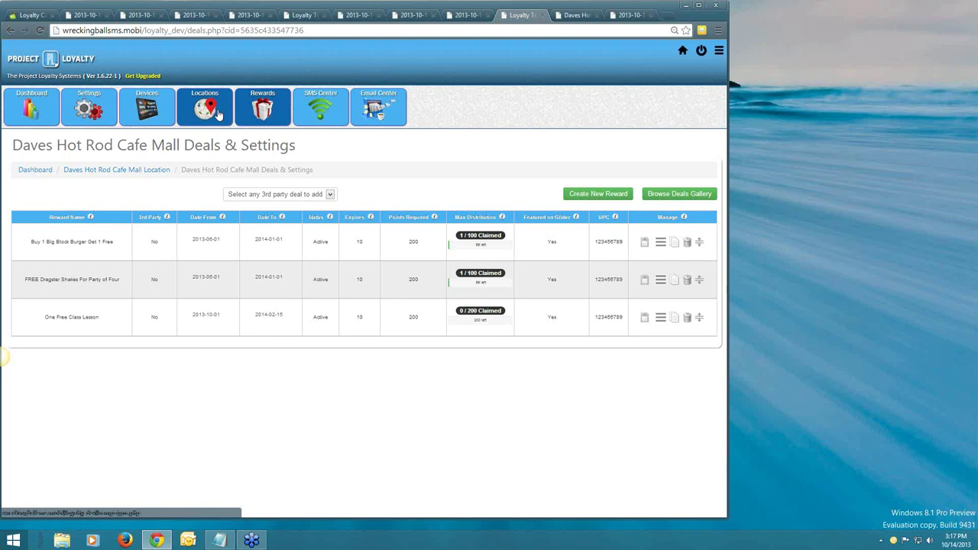
# Return to the Loyalty Locations list and open Green Golf Nation's 4 rewards.
pyautogui.click(219, 113)
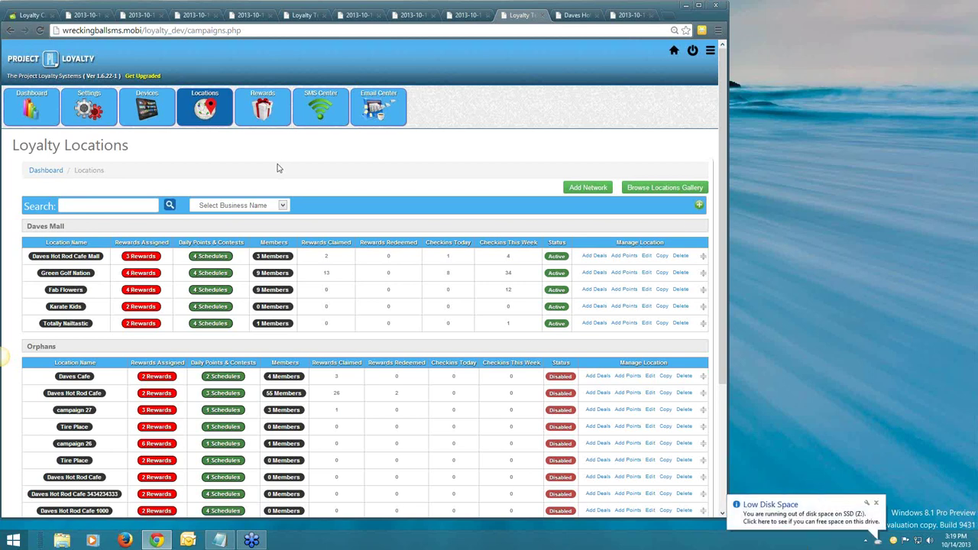
pyautogui.scroll(-1, 277, 169)
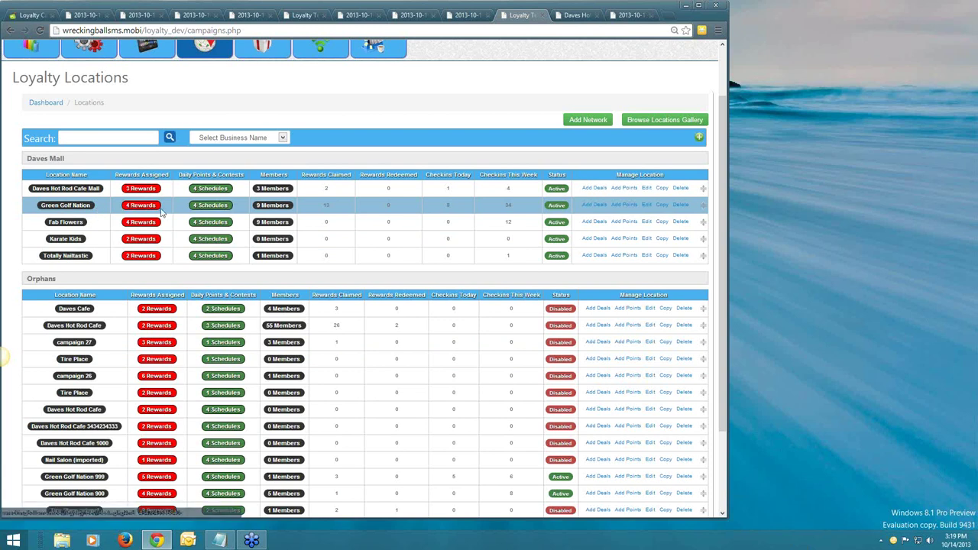
pyautogui.click(138, 208)
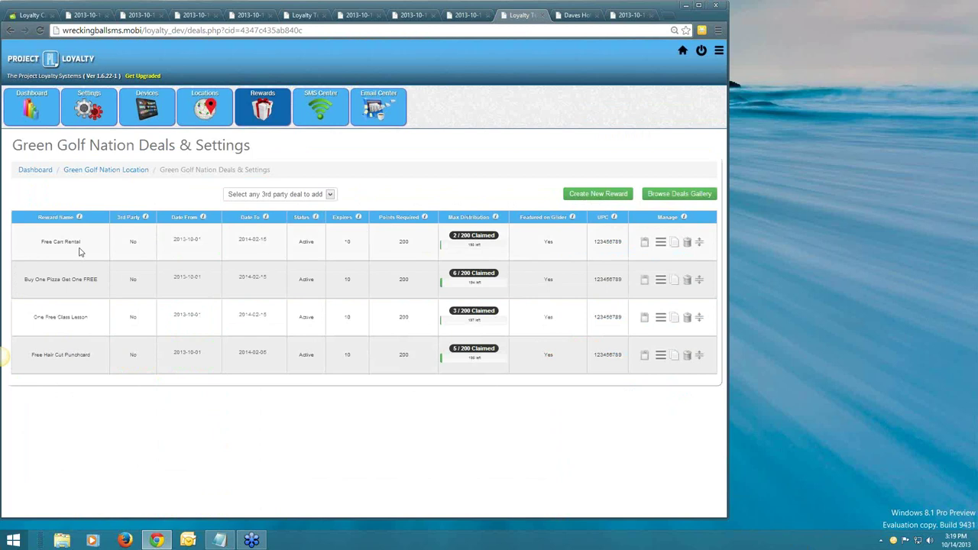
# Pick Free Hair Cut Punchcard from the 3rd party deals and add it as Green Golf Nation's fifth reward.
pyautogui.click(295, 195)
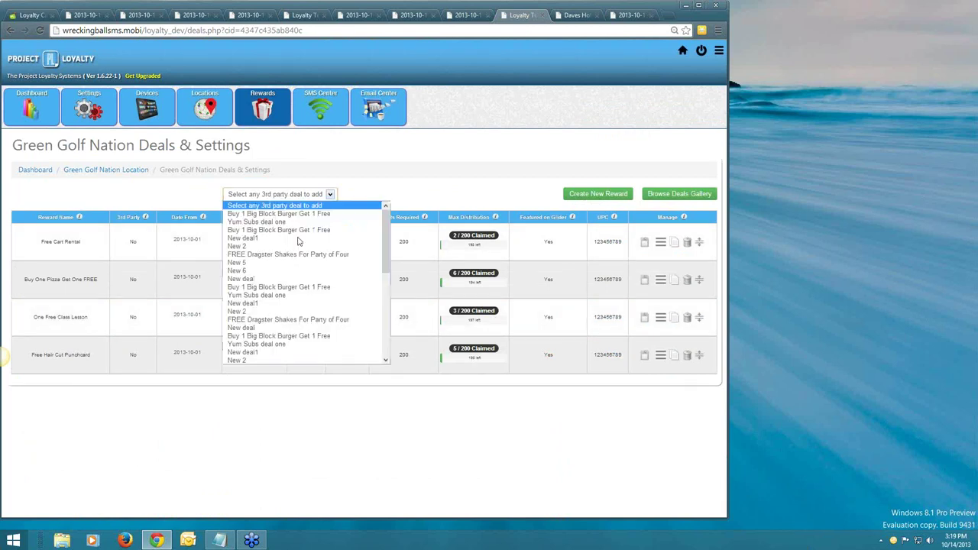
pyautogui.scroll(-10, 344, 306)
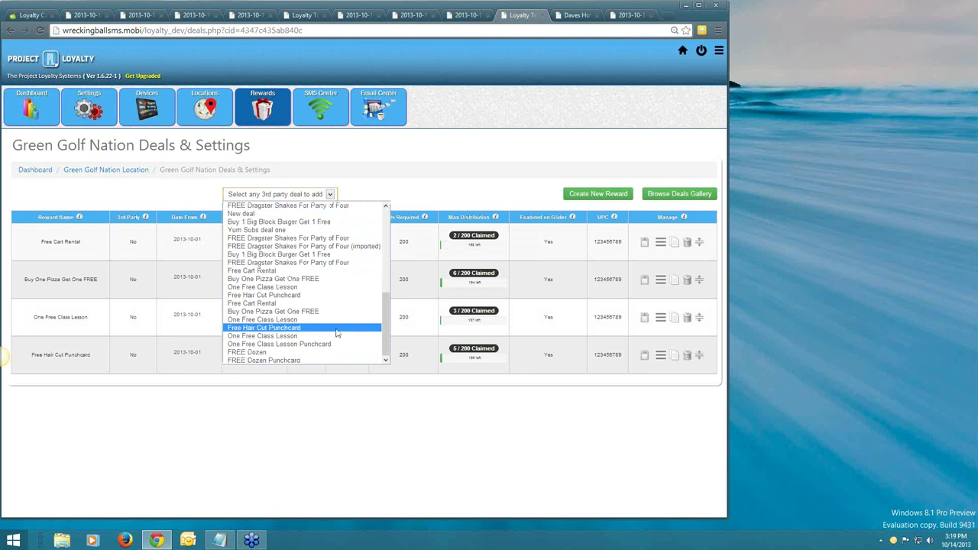
pyautogui.click(337, 327)
pyautogui.click(373, 193)
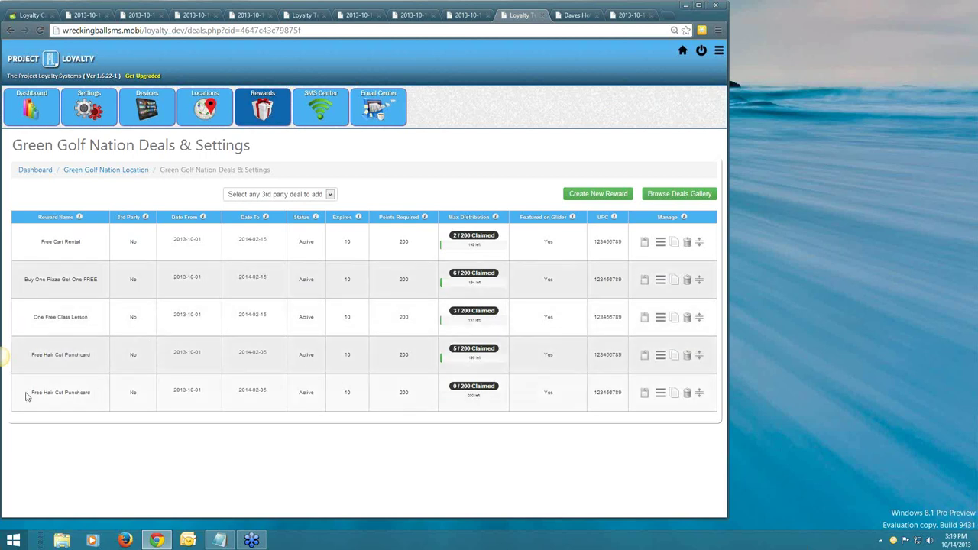
pyautogui.moveTo(31, 393); pyautogui.dragTo(96, 394)
# Go back to the Loyalty Locations list, where Green Golf Nation now shows 5 rewards.
pyautogui.click(96, 394)
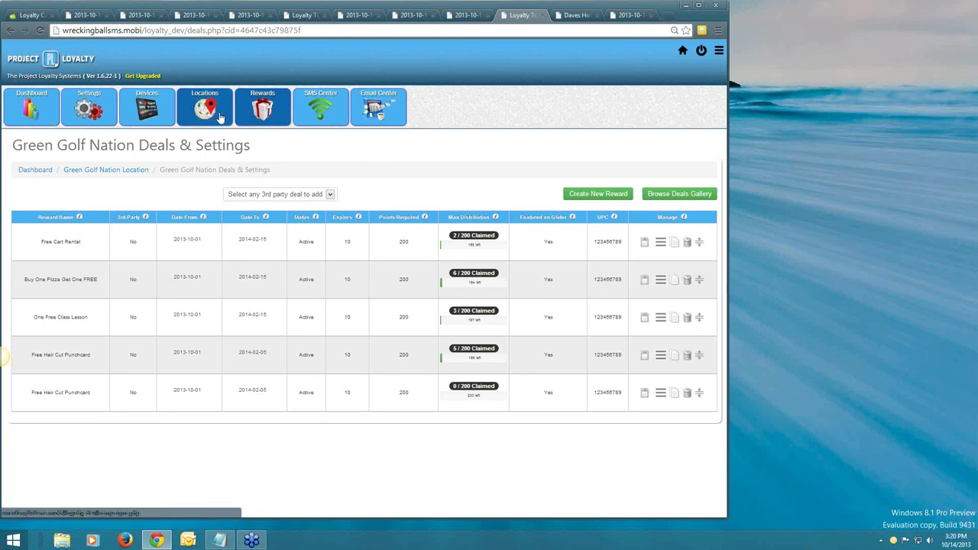
pyautogui.click(221, 117)
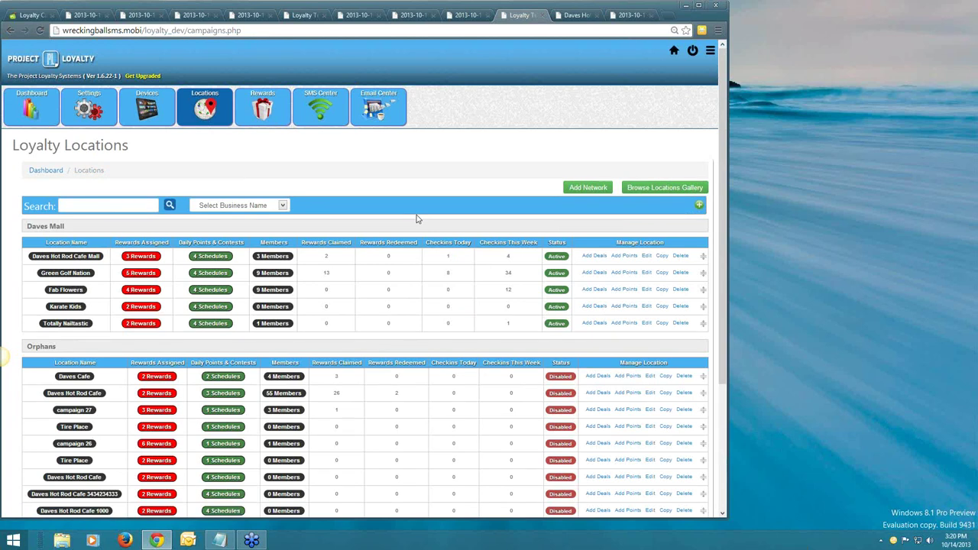
pyautogui.scroll(-1, 416, 219)
# Load the localleadmachines.com/loy100 login page in the Daves Hot Rod Cafe tab.
pyautogui.click(574, 15)
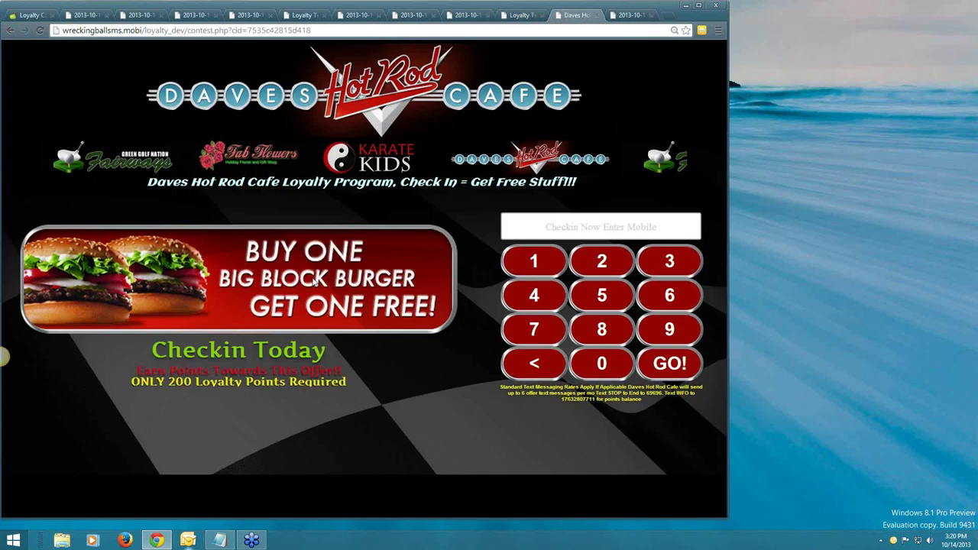
pyautogui.click(245, 32)
pyautogui.write('loa')
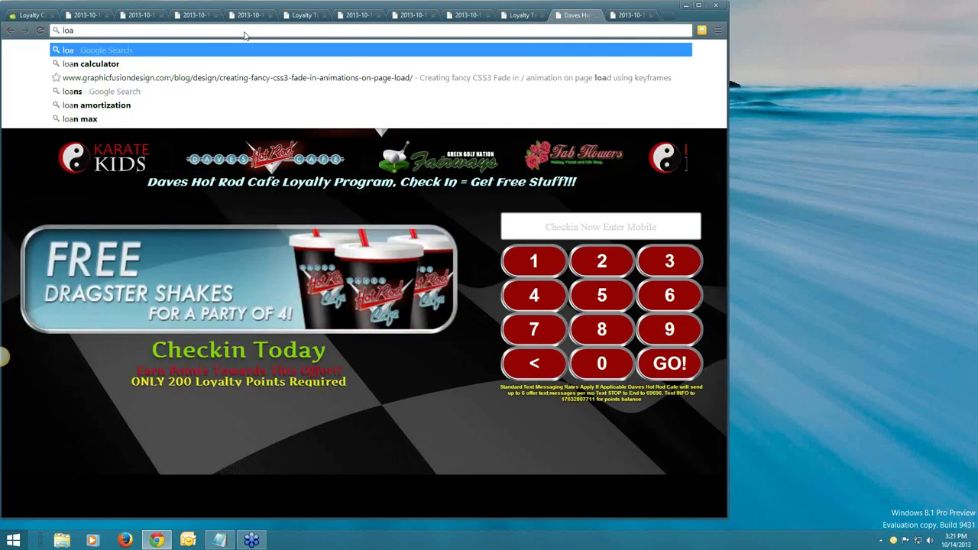
pyautogui.write('cal')
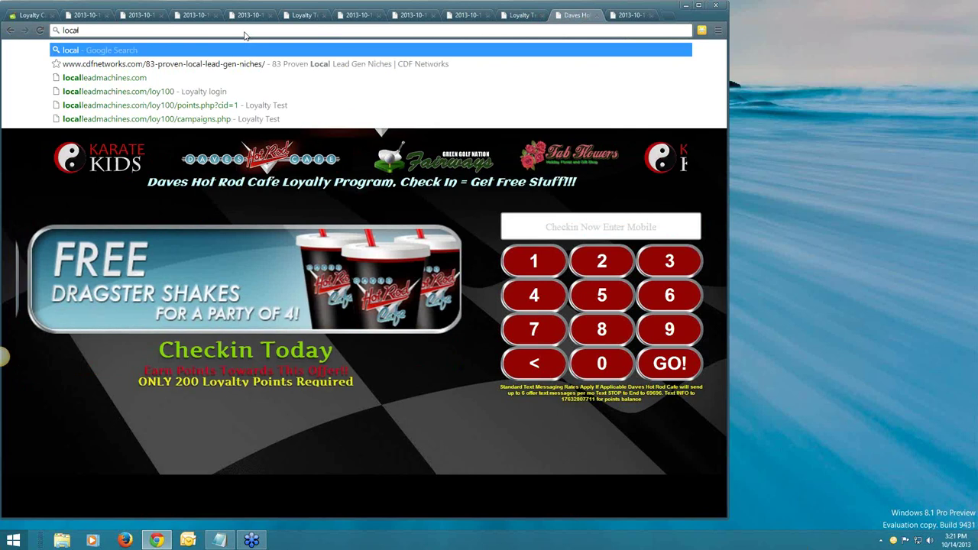
pyautogui.write('lead')
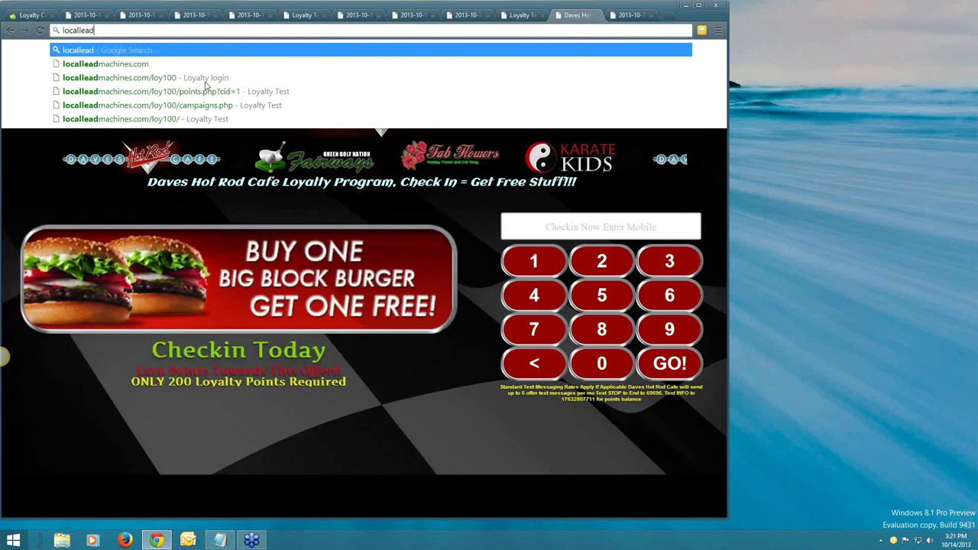
pyautogui.press('Down')
pyautogui.press('Down')
pyautogui.press('Return')
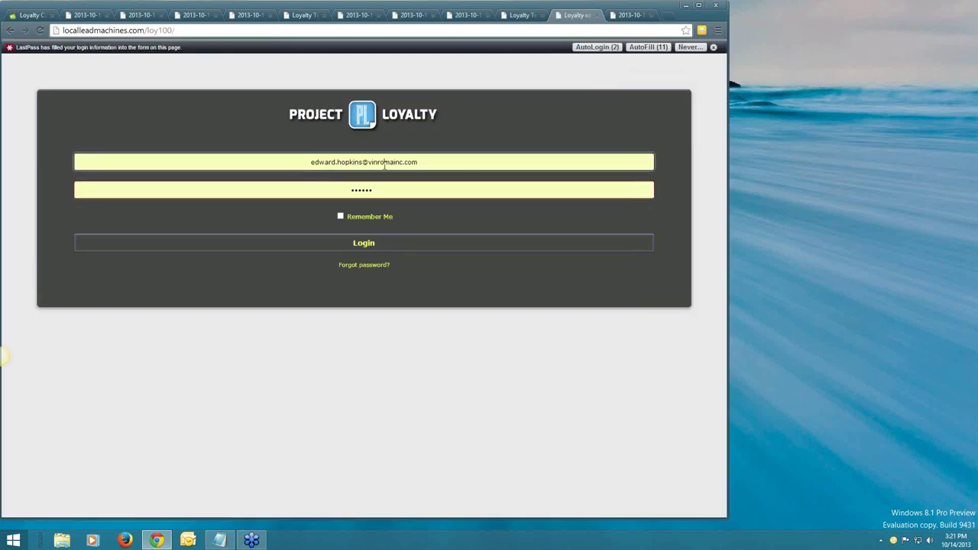
# Sign in with the saved login e-mail and password, then open the Loyalty Locations list.
pyautogui.click(385, 162)
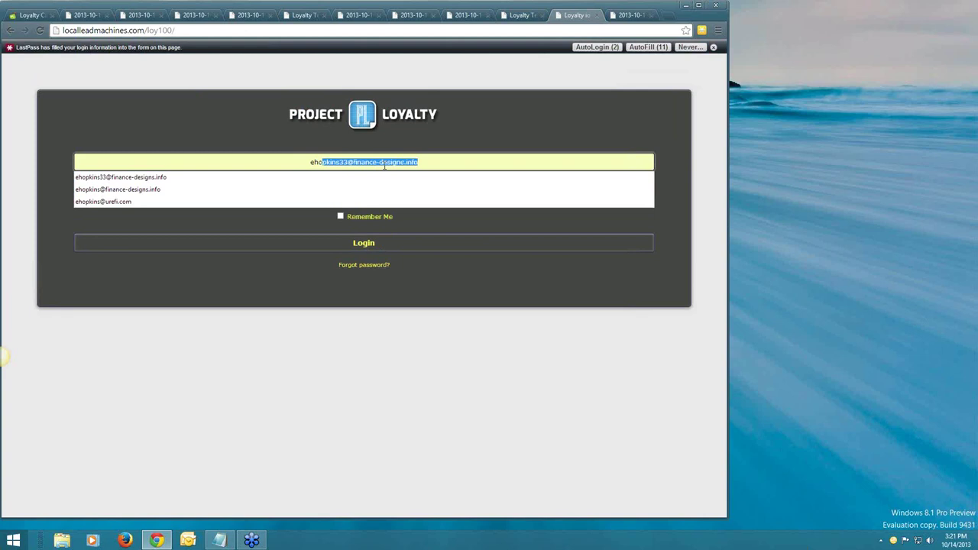
pyautogui.click(365, 189)
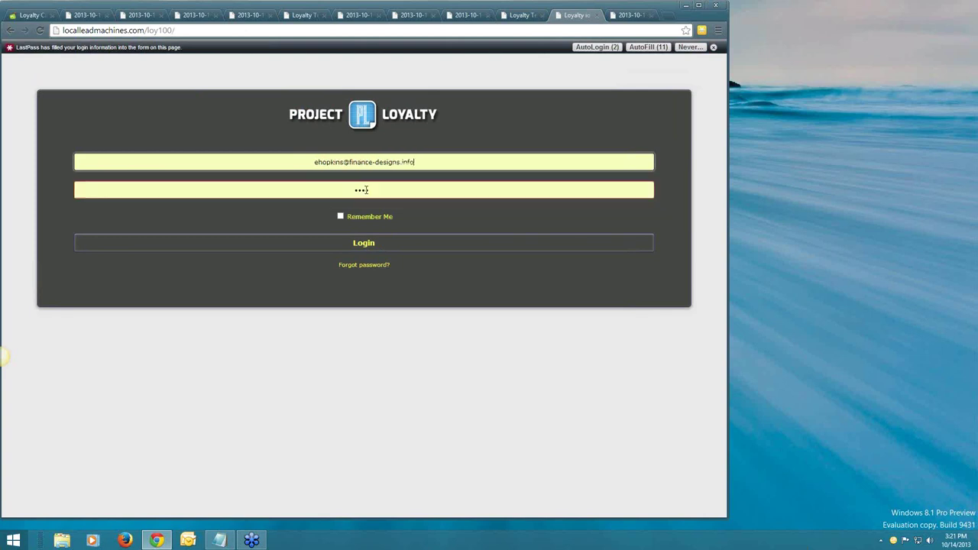
pyautogui.write('1234')
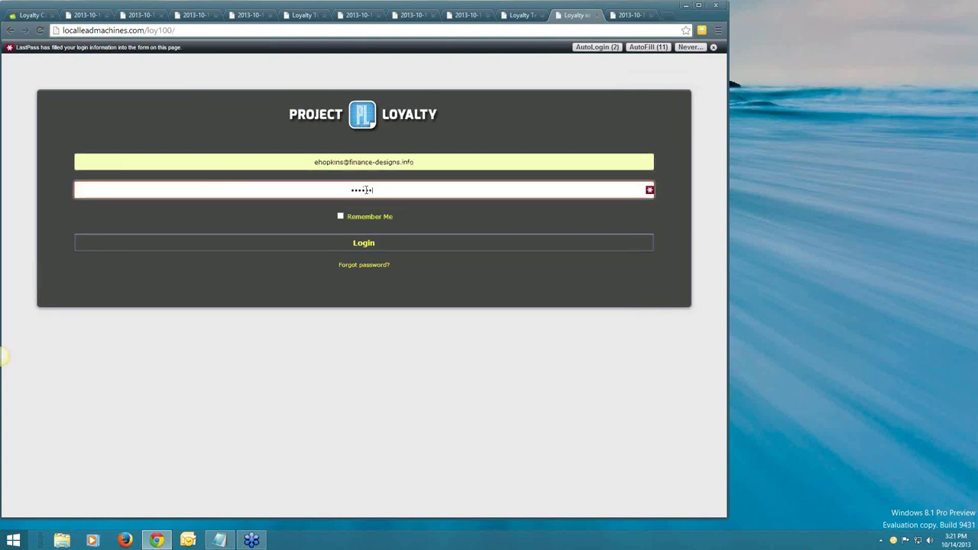
pyautogui.press('Return')
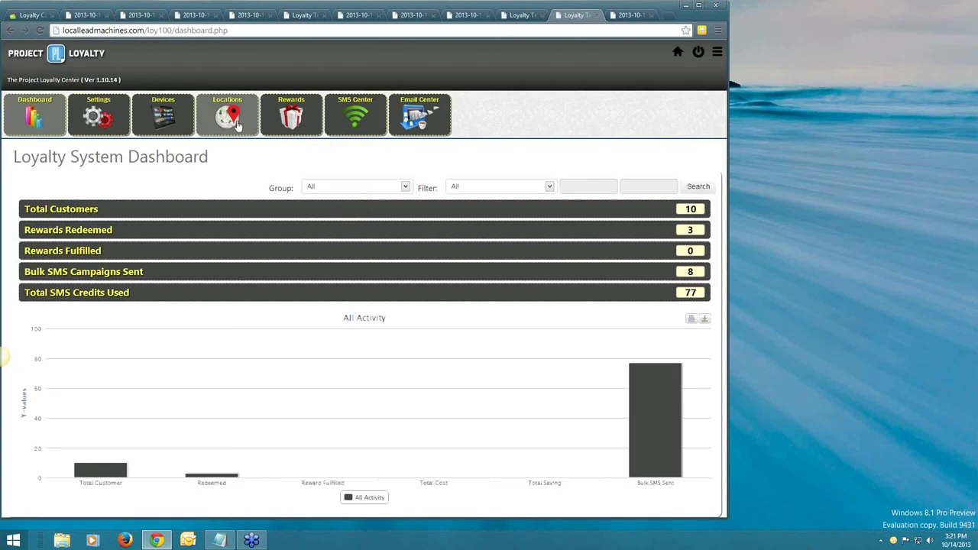
pyautogui.click(237, 124)
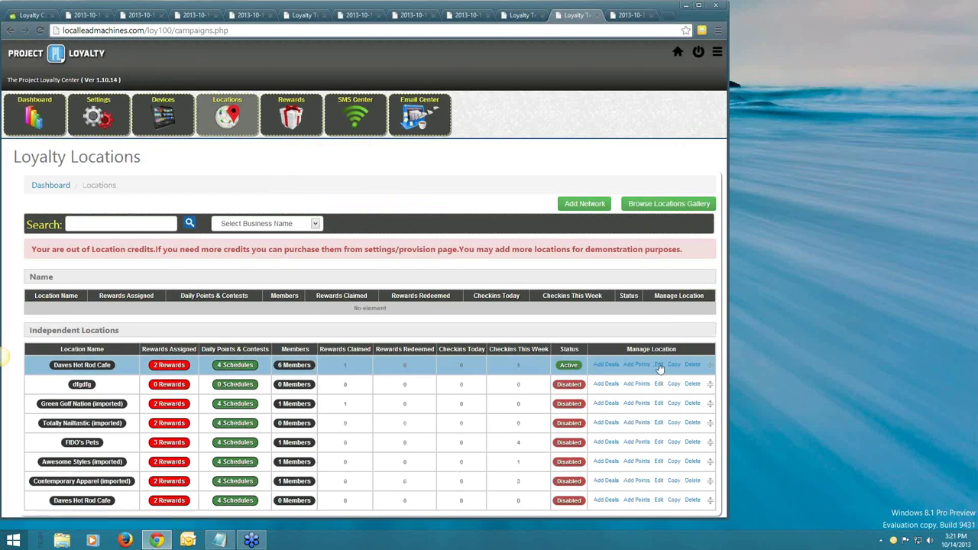
pyautogui.click(659, 366)
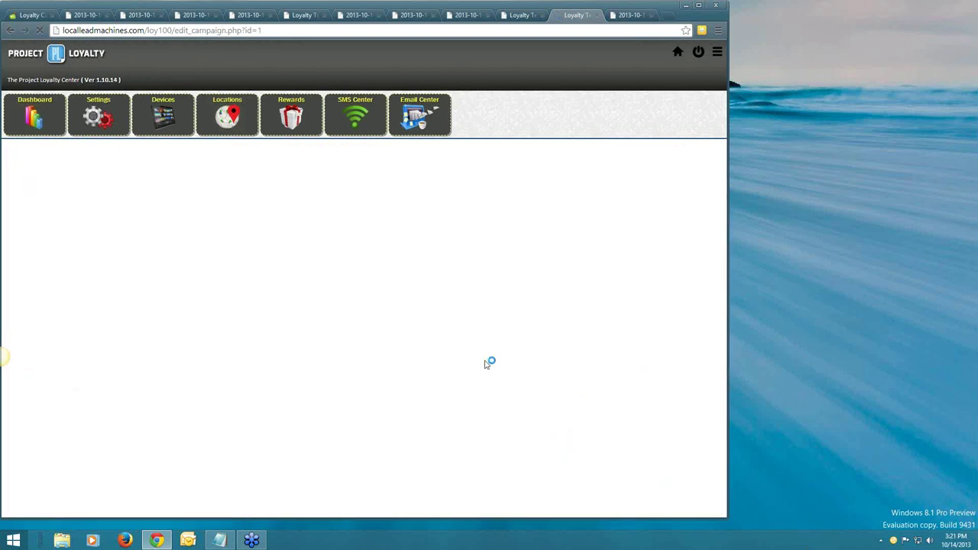
pyautogui.scroll(-3, 484, 365)
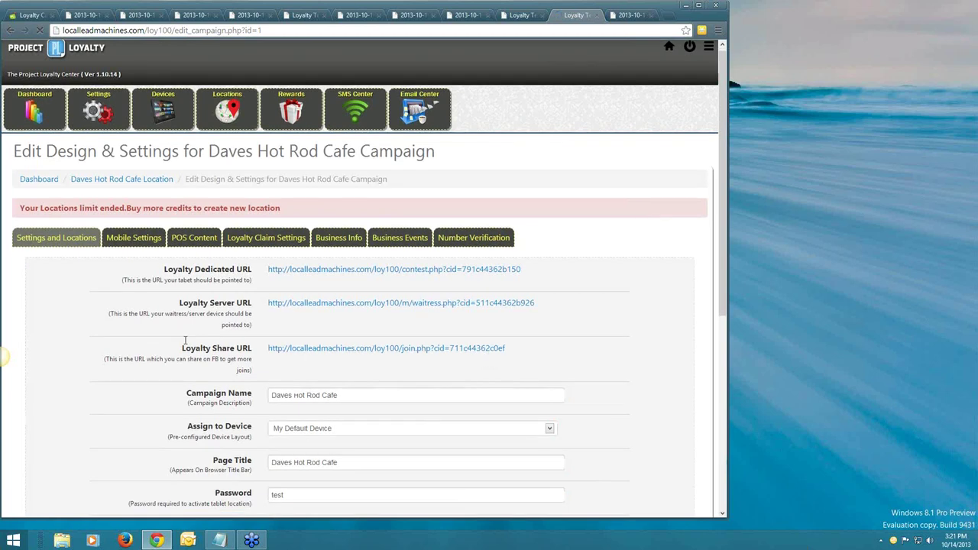
pyautogui.scroll(1, 184, 344)
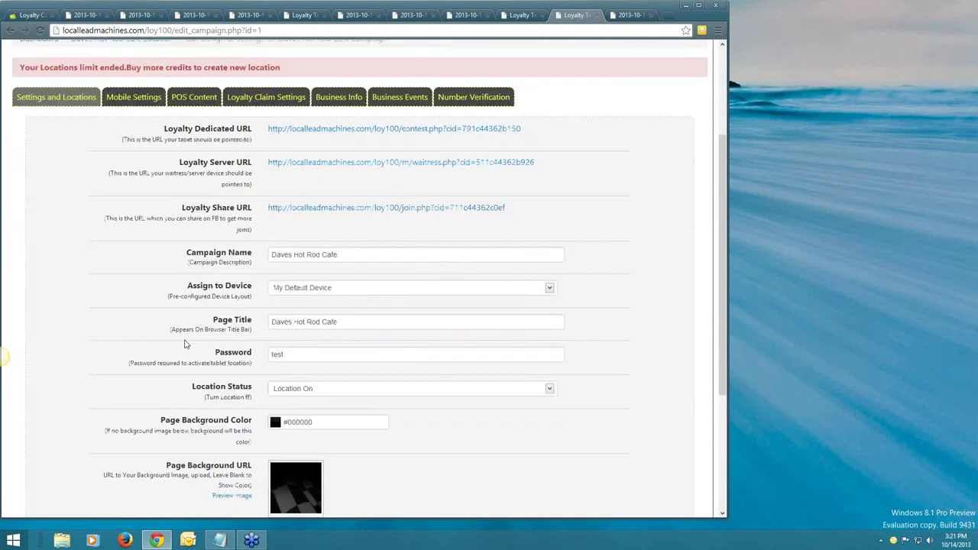
pyautogui.scroll(2, 184, 344)
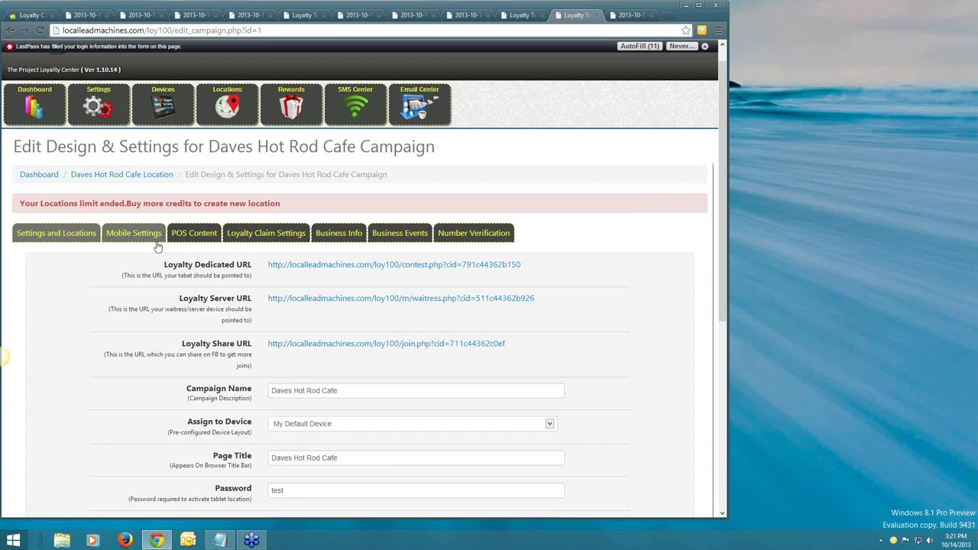
pyautogui.click(240, 107)
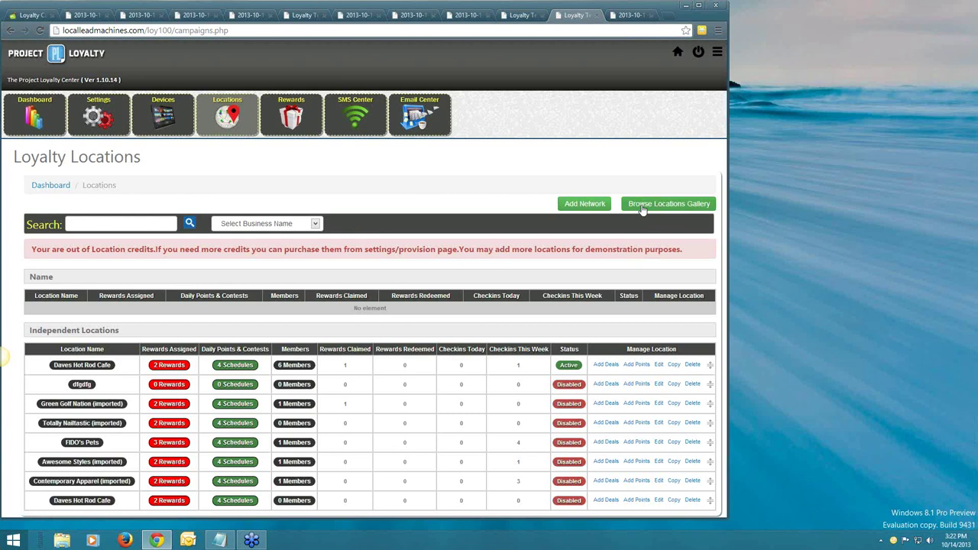
# Import Totally Nailtastic from the Locations Gallery as 'Carries Nail Salon' and dismiss the licence warning.
pyautogui.click(655, 208)
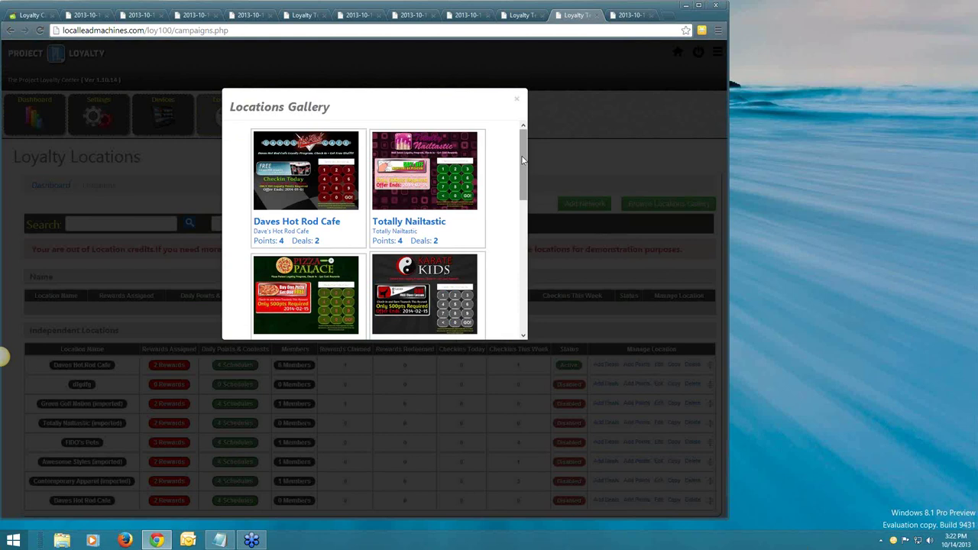
pyautogui.scroll(-1, 521, 168)
pyautogui.scroll(1, 520, 169)
pyautogui.click(418, 179)
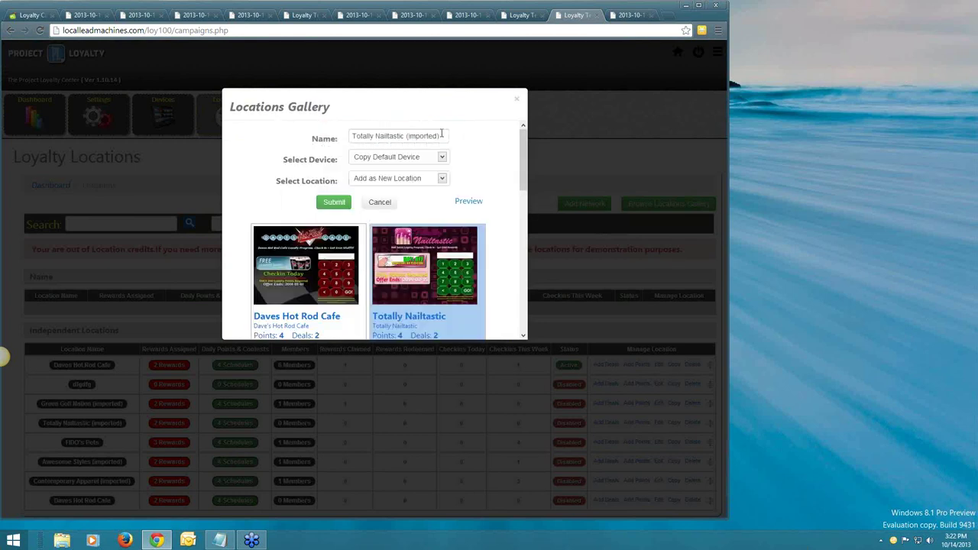
pyautogui.moveTo(441, 135); pyautogui.dragTo(344, 142)
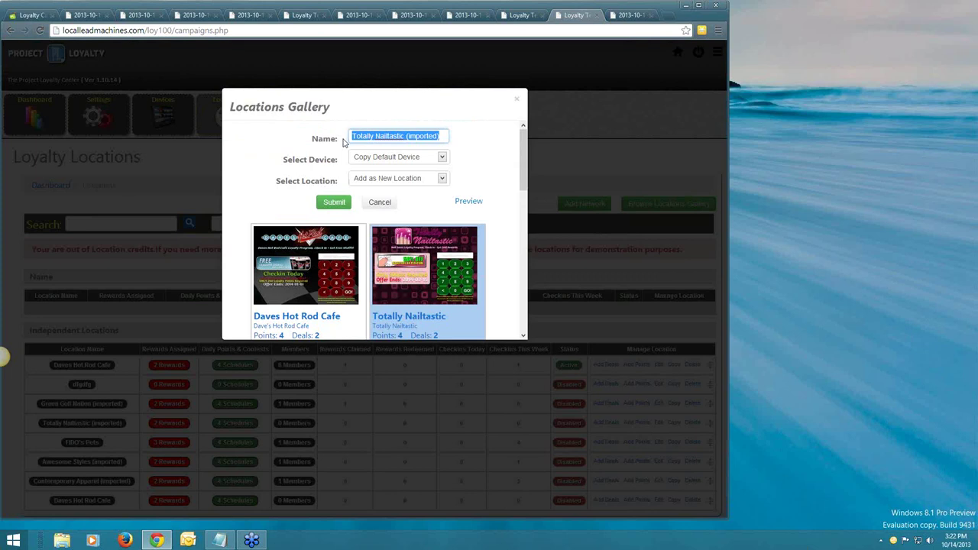
pyautogui.write('Carries')
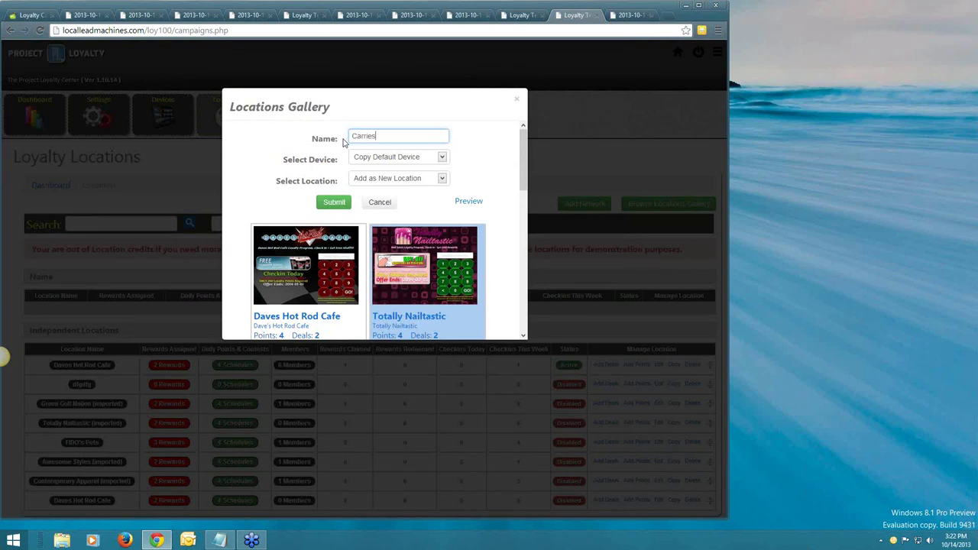
pyautogui.write(' Nail Salon')
pyautogui.click(335, 203)
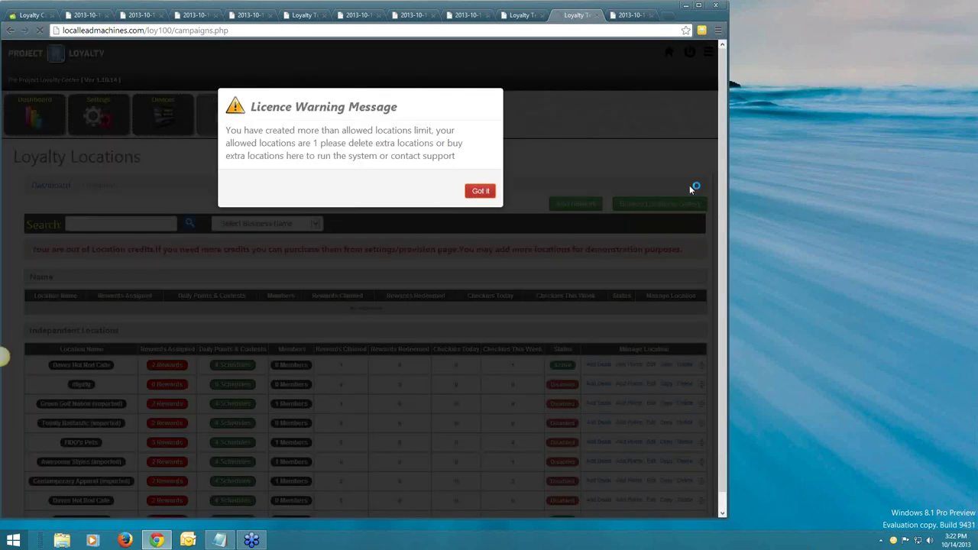
pyautogui.click(482, 192)
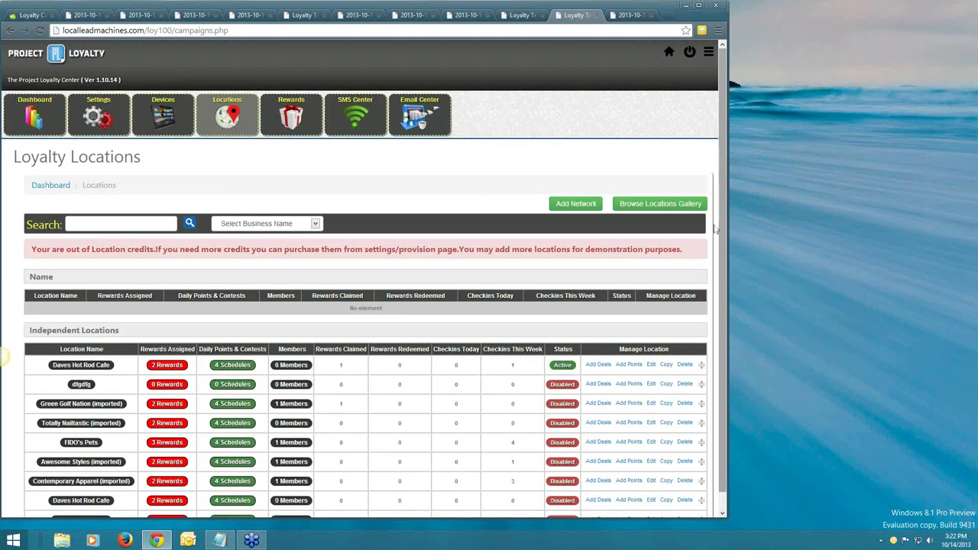
pyautogui.scroll(-1, 382, 459)
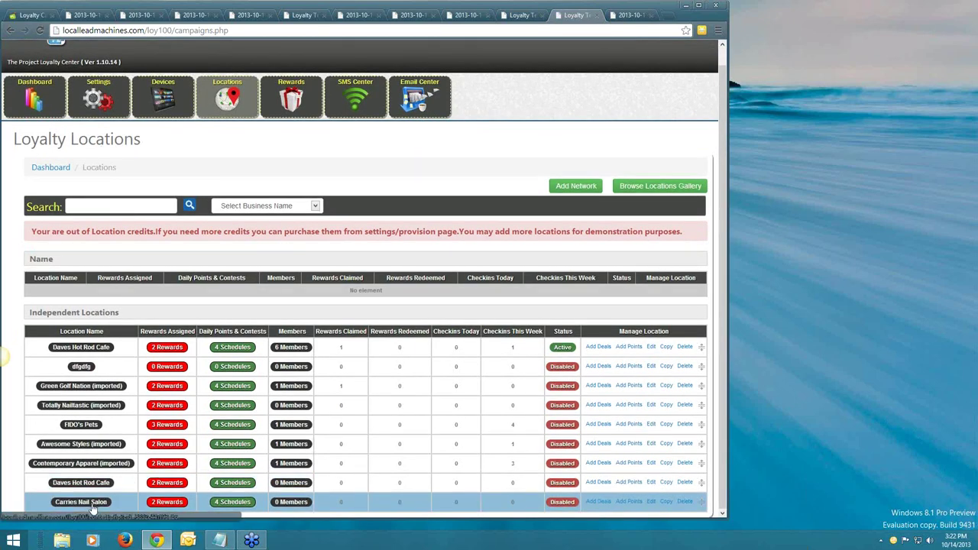
pyautogui.click(82, 505)
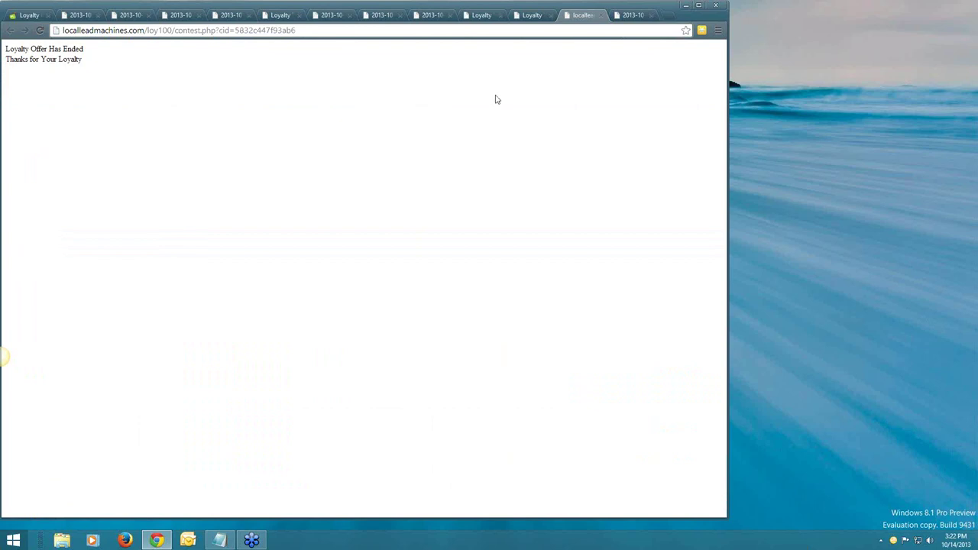
pyautogui.click(532, 16)
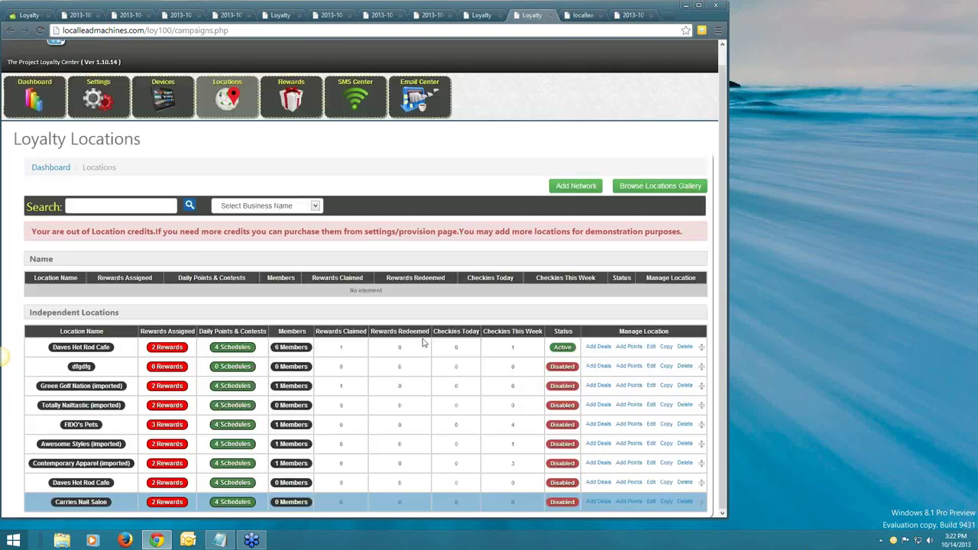
pyautogui.click(563, 502)
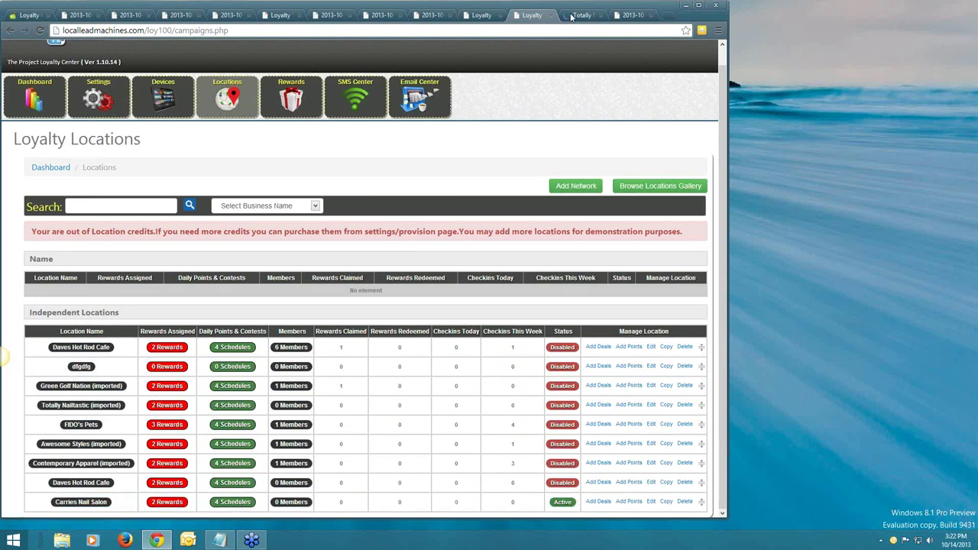
# Unlock the Totally Nailtastic tablet page with the location password.
pyautogui.hotkey('ctrl', 'Tab')
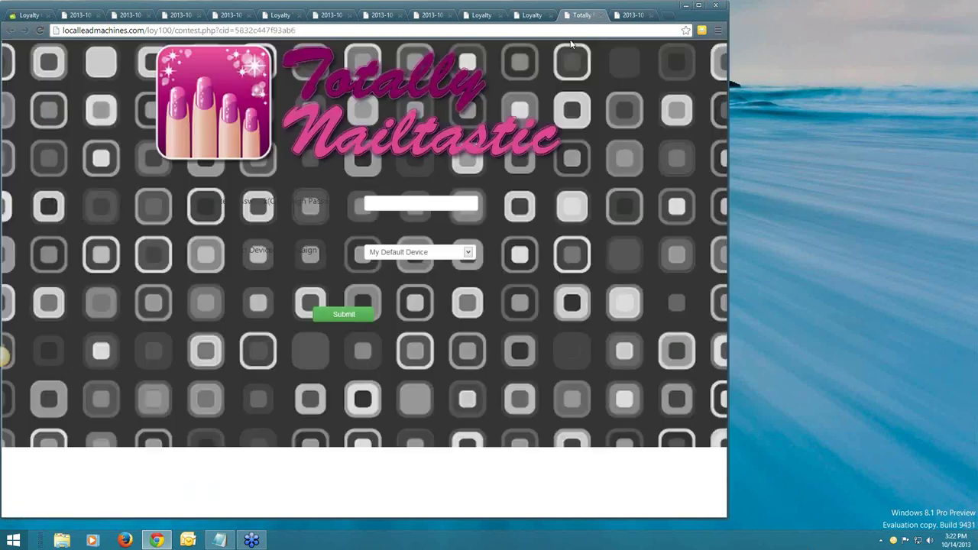
pyautogui.click(421, 203)
pyautogui.write('1234')
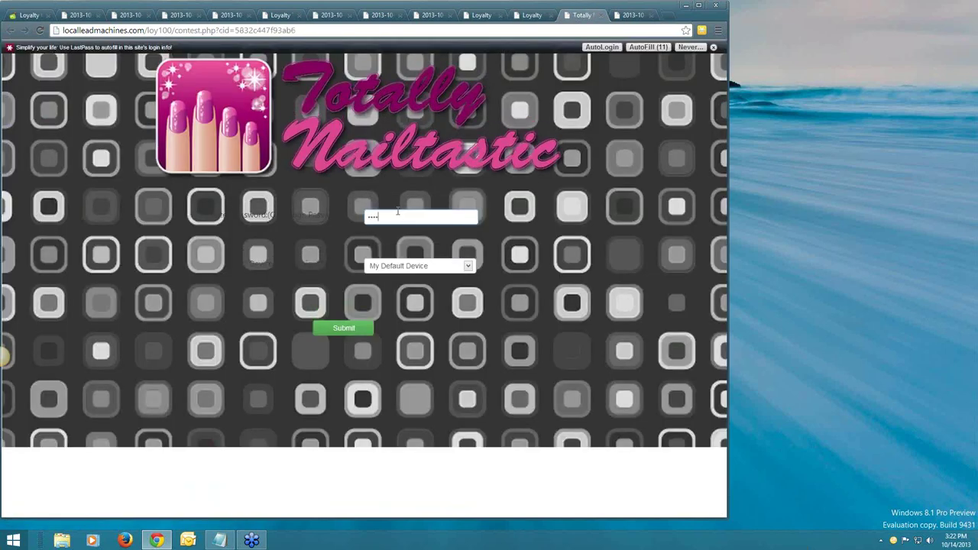
pyautogui.click(345, 329)
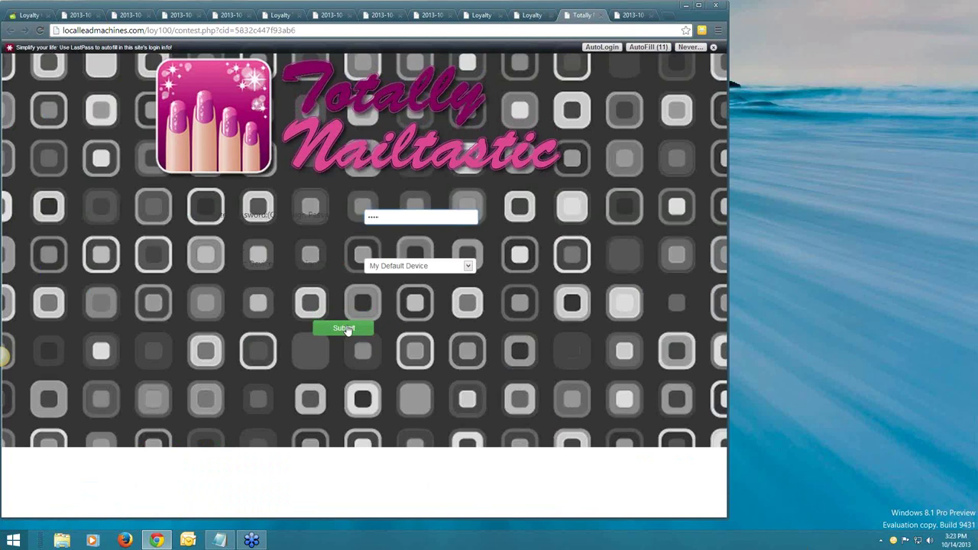
pyautogui.click(345, 329)
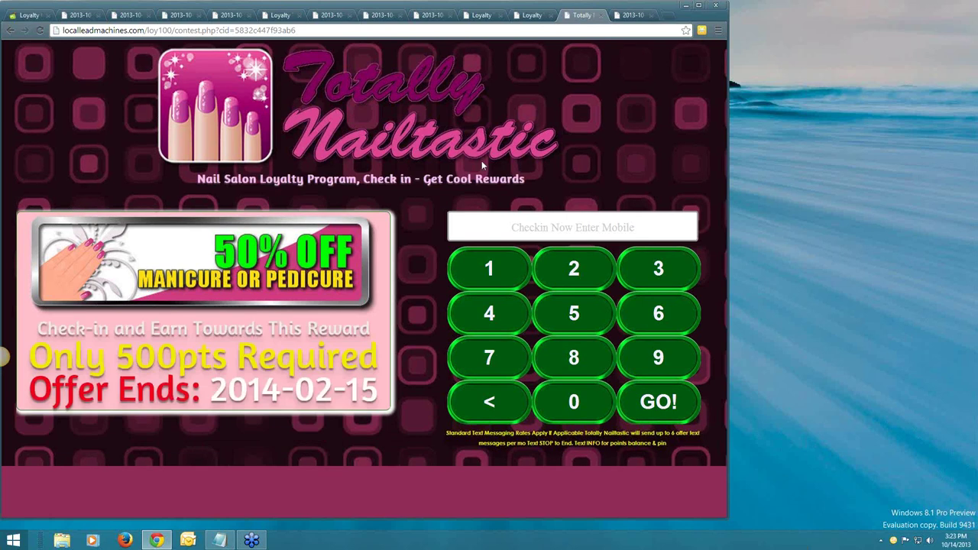
# Check in a test mobile number to earn 200 points, then return to the Loyalty Locations list.
pyautogui.click(489, 268)
pyautogui.click(496, 358)
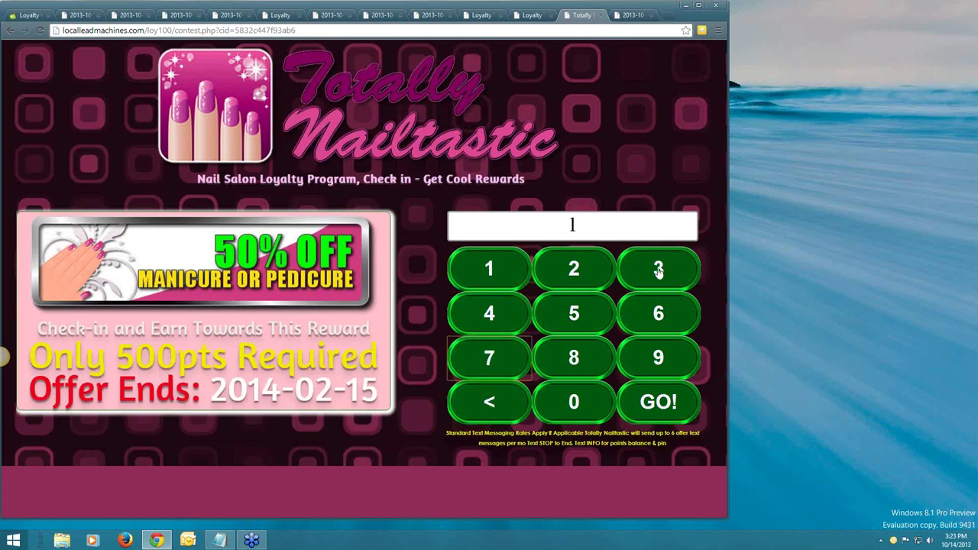
pyautogui.click(658, 268)
pyautogui.click(489, 313)
pyautogui.click(489, 358)
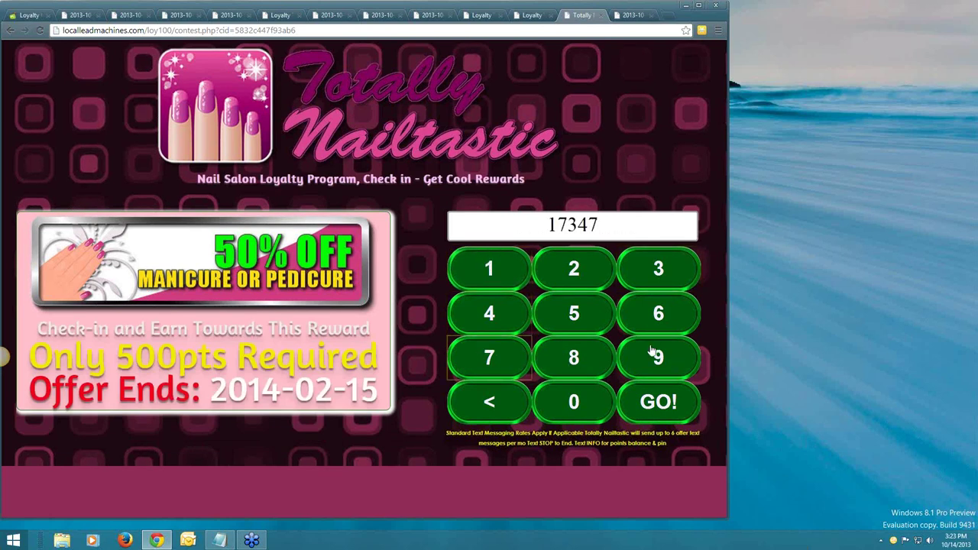
pyautogui.doubleClick(654, 356)
pyautogui.write('1671')
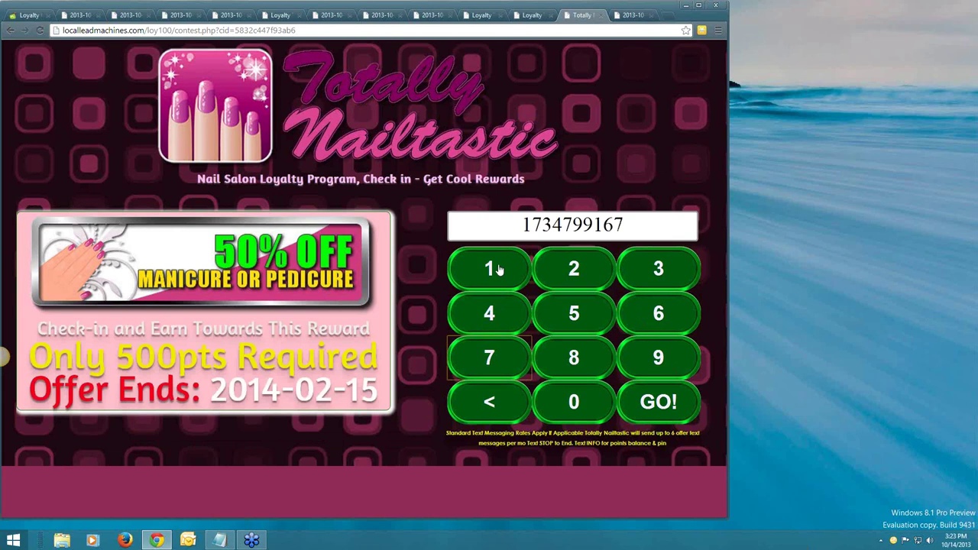
pyautogui.click(633, 405)
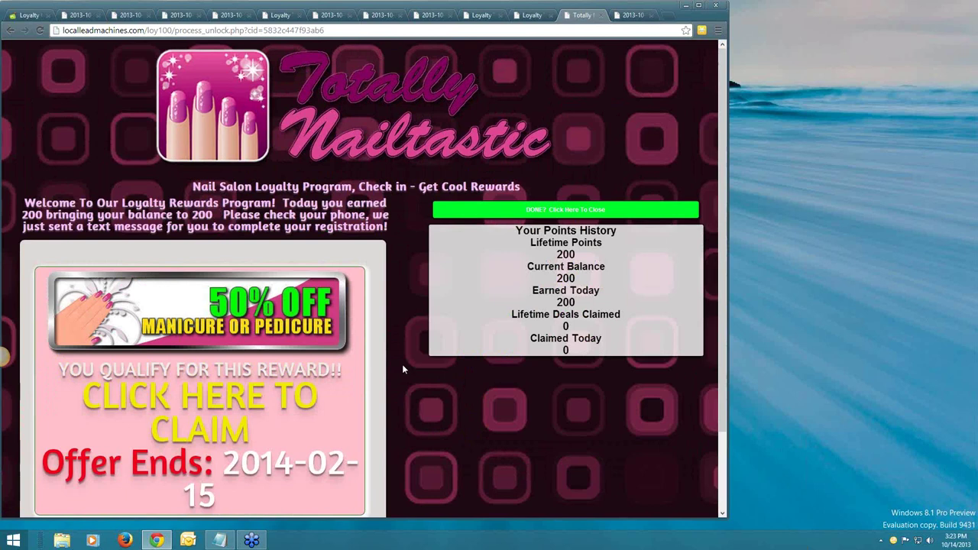
pyautogui.click(530, 15)
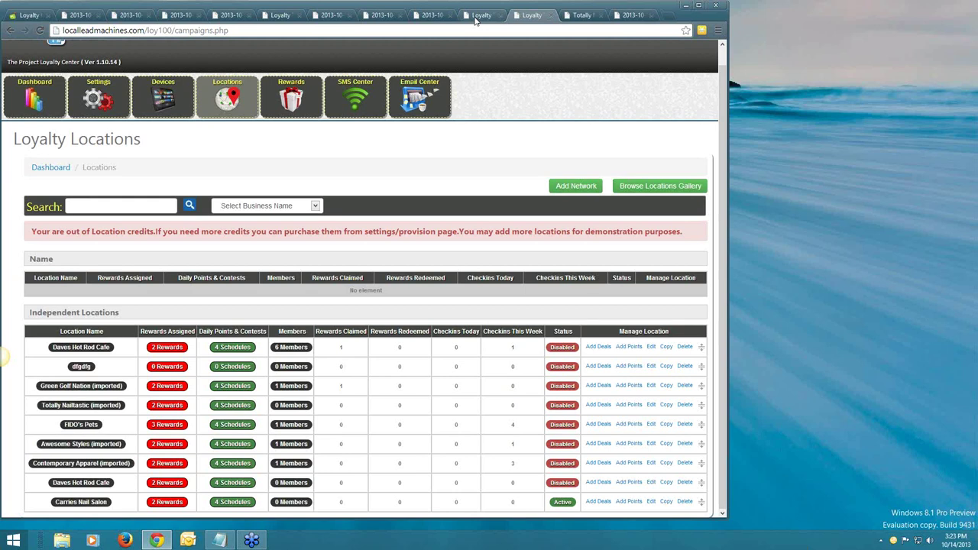
# Close every '2013-10' screenshot tab, keeping only the Loyalty and Totally Nailtastic pages.
pyautogui.click(475, 20)
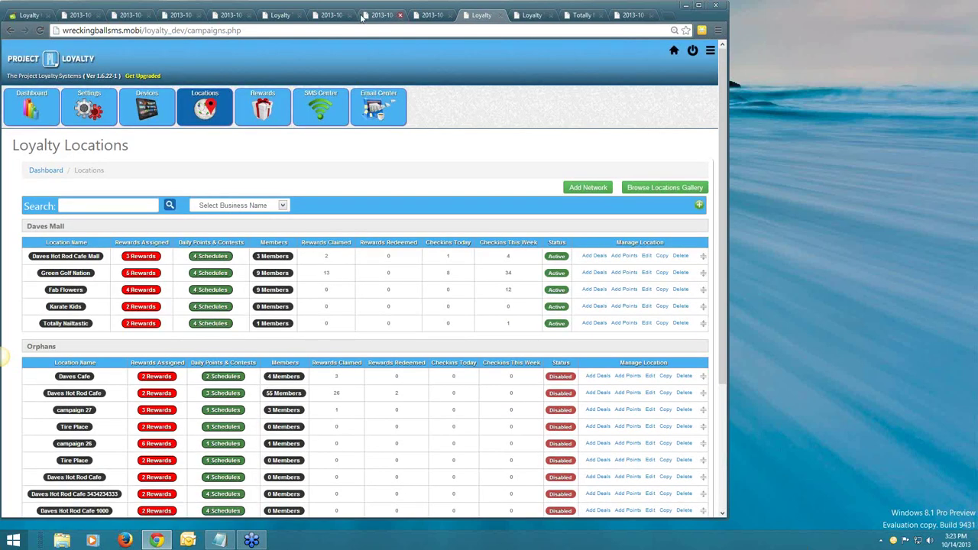
pyautogui.click(92, 19)
pyautogui.click(98, 16)
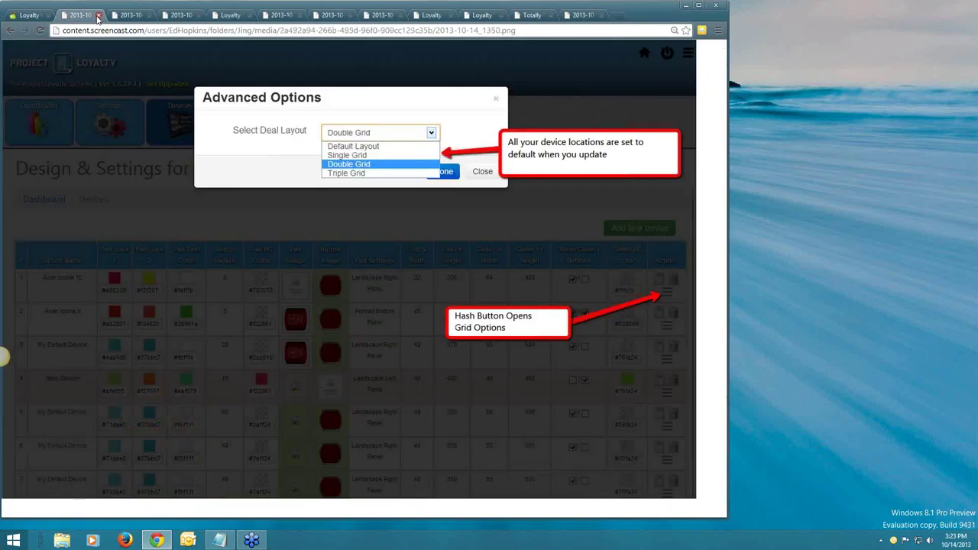
pyautogui.click(98, 16)
pyautogui.click(98, 16)
pyautogui.click(98, 16)
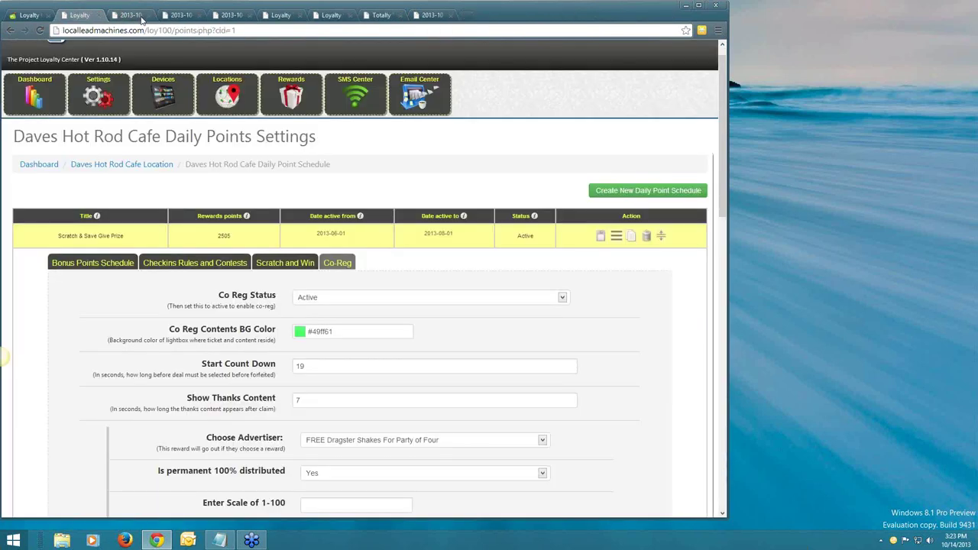
pyautogui.click(141, 17)
pyautogui.click(150, 16)
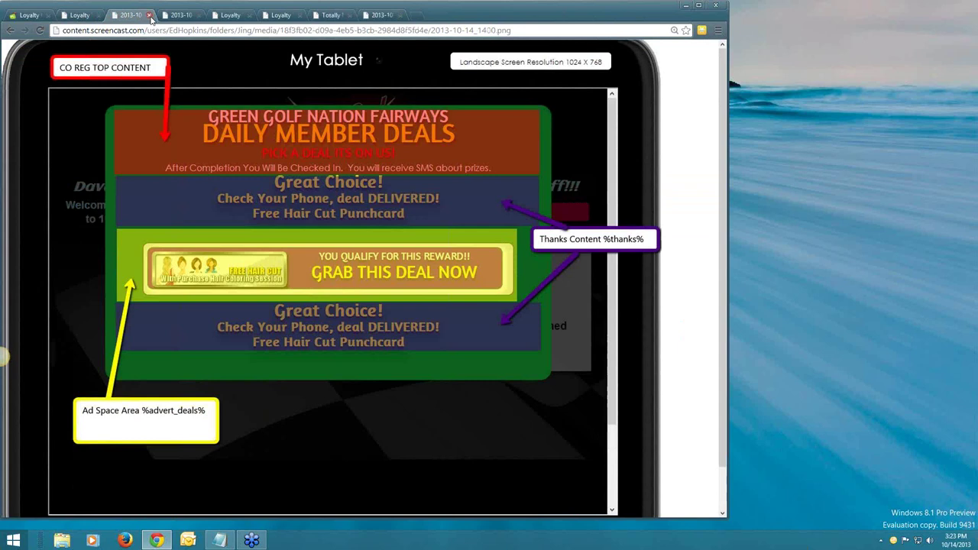
pyautogui.click(150, 16)
pyautogui.click(150, 16)
pyautogui.click(226, 16)
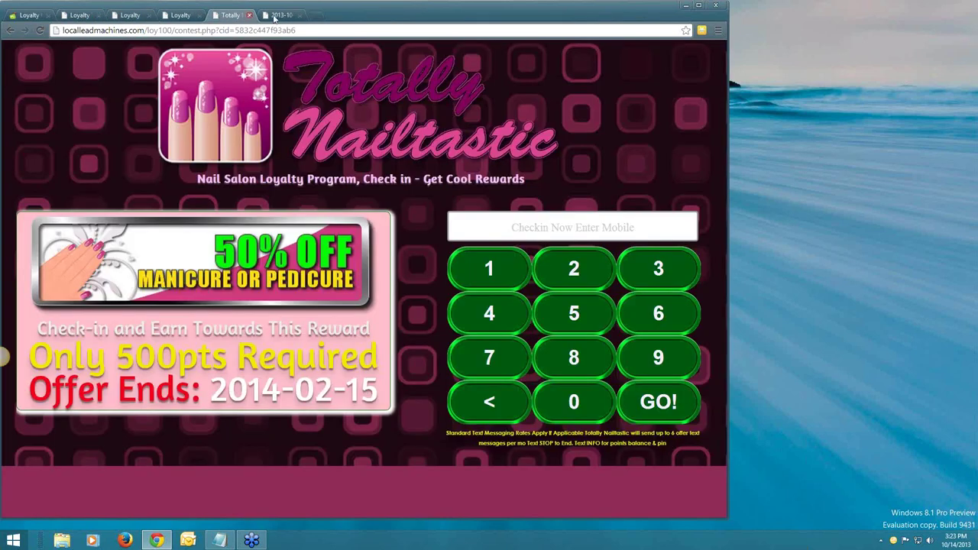
pyautogui.click(298, 16)
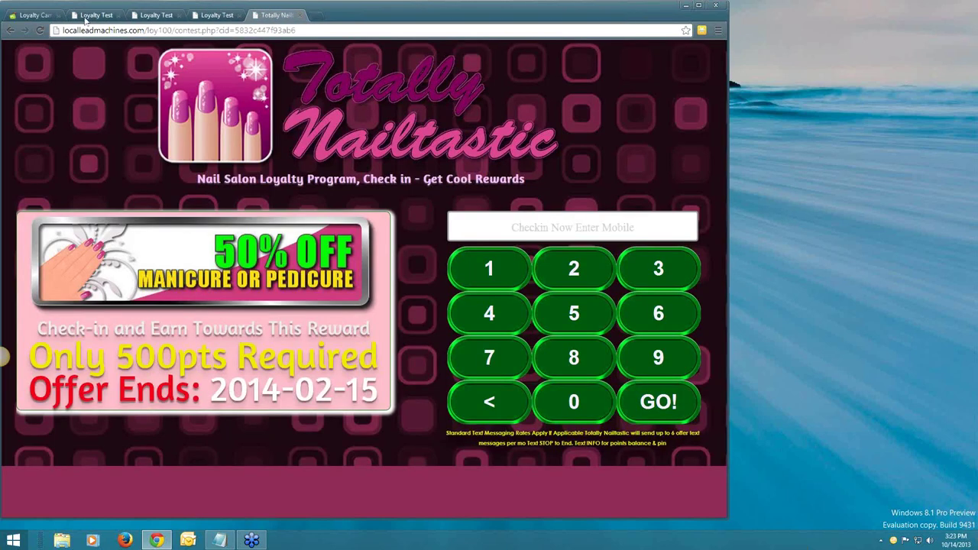
pyautogui.click(32, 15)
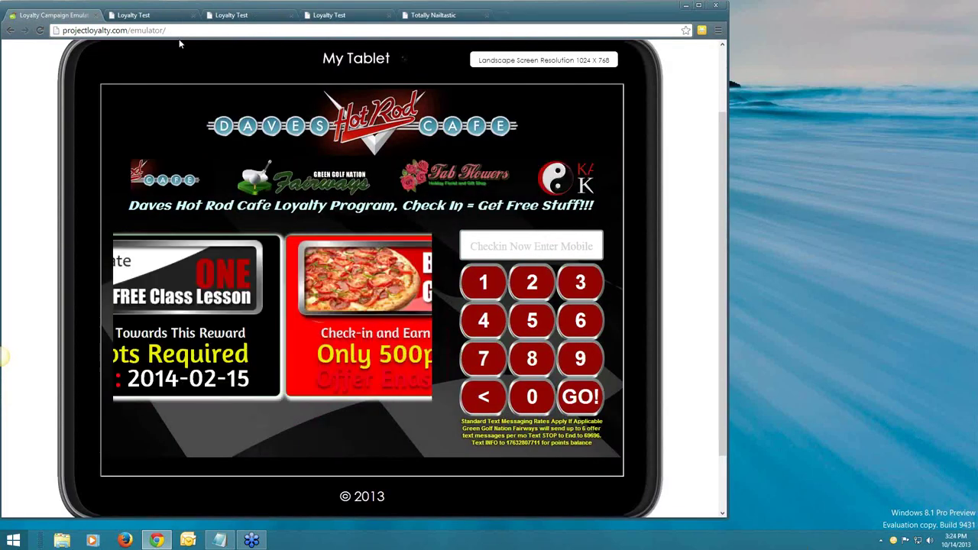
# Copy the tablet emulator's web address and return to Daves Hot Rod Cafe's Daily Points Settings.
pyautogui.rightClick(156, 32)
pyautogui.click(172, 51)
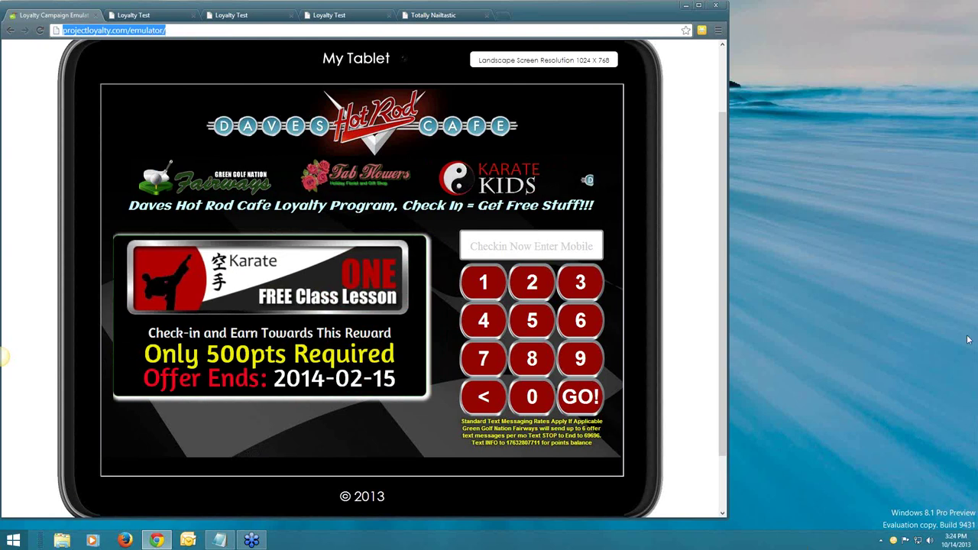
pyautogui.click(972, 402)
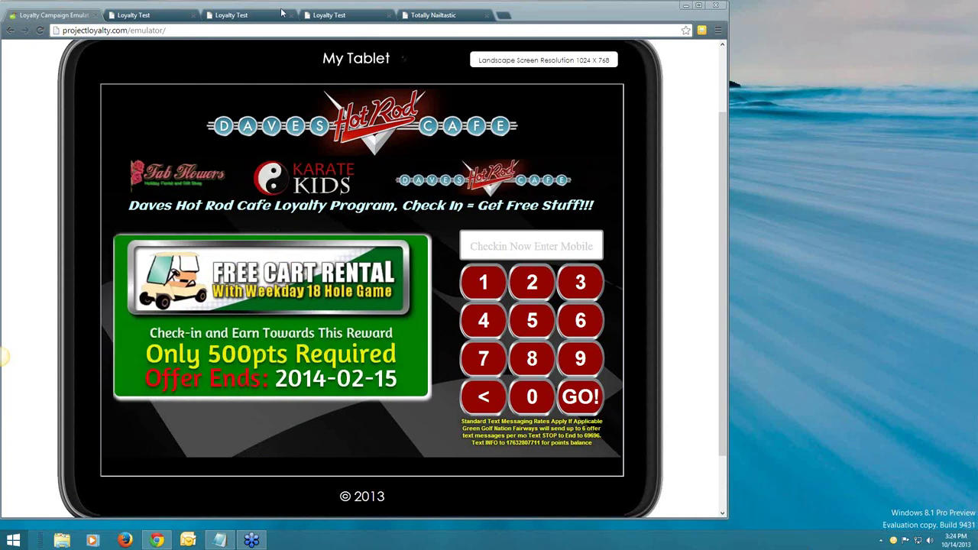
pyautogui.click(140, 16)
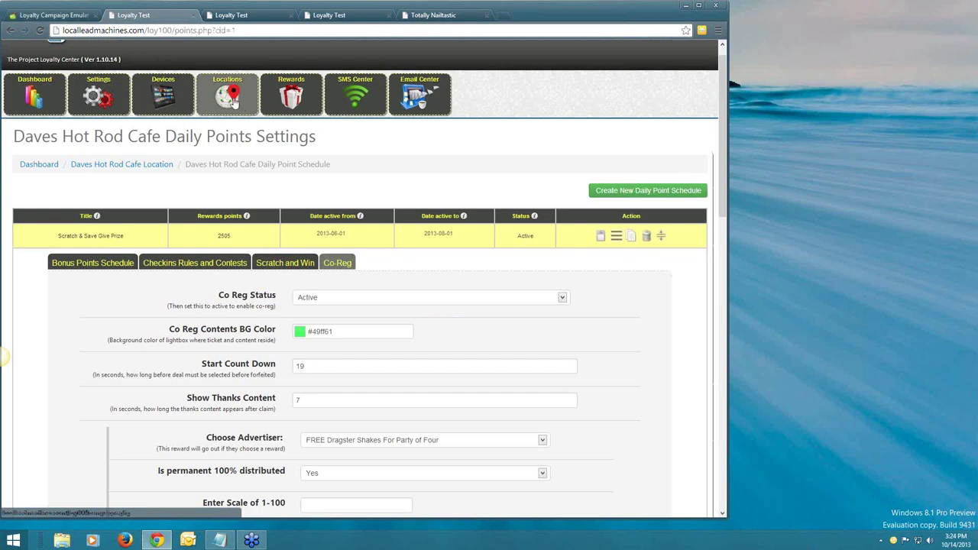
# Expand the Free Cart Rental reward and scroll through its preview, claim banners and SMS content.
pyautogui.click(277, 103)
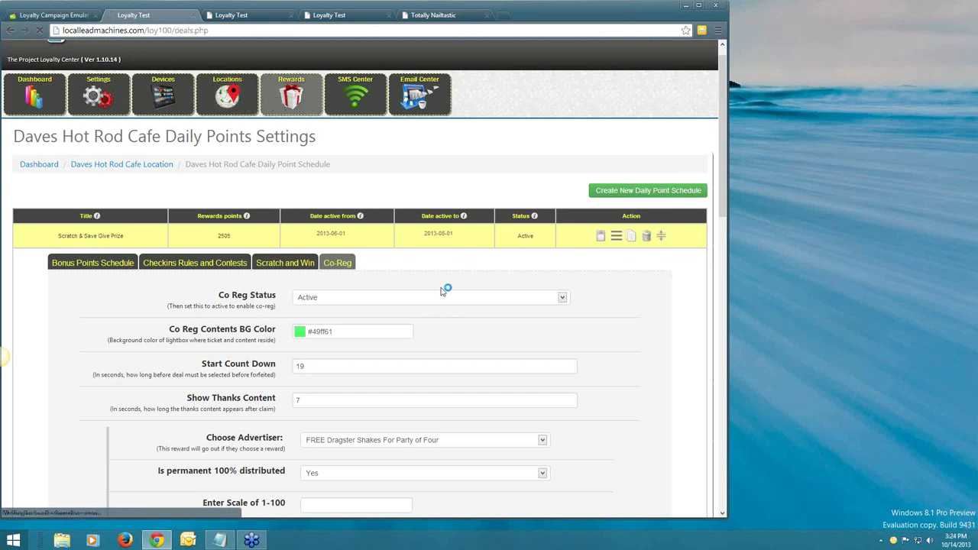
pyautogui.scroll(-1, 655, 214)
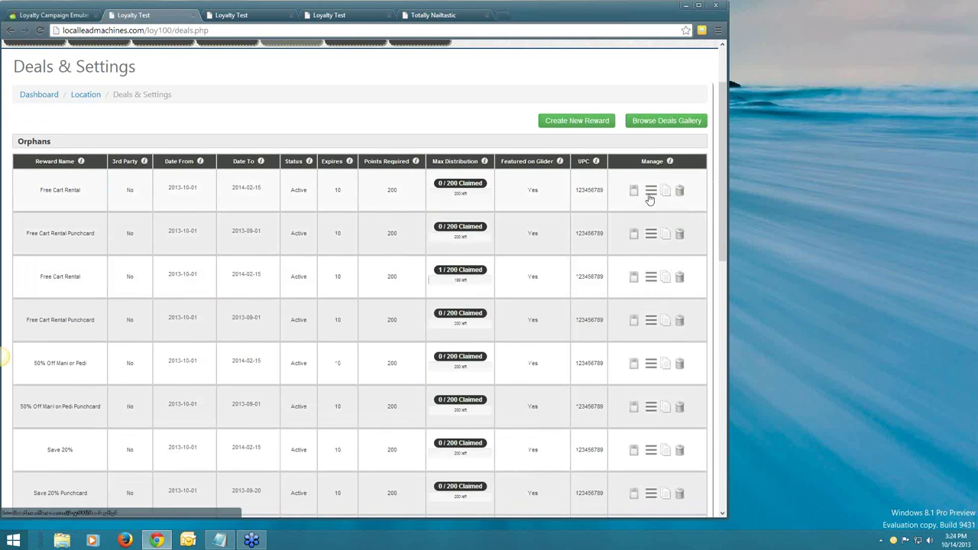
pyautogui.click(650, 192)
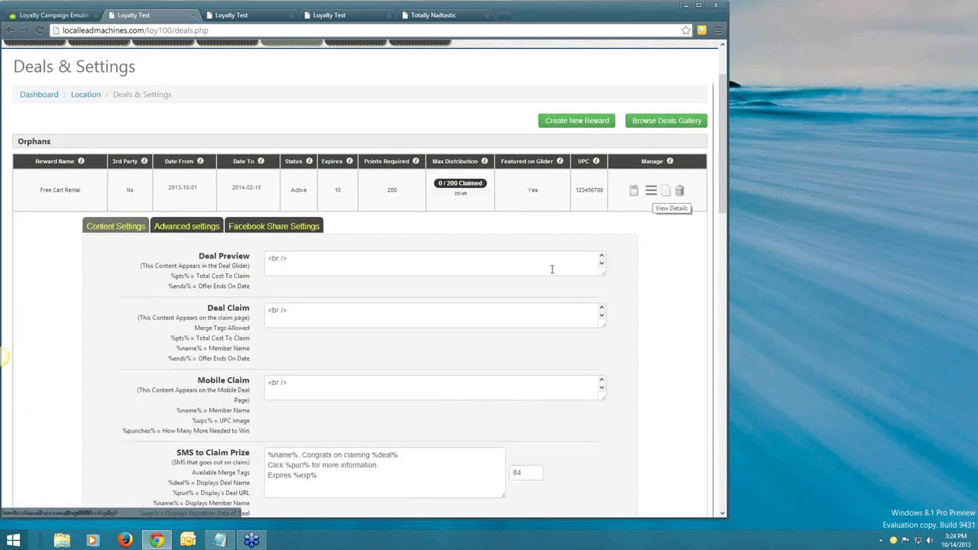
pyautogui.scroll(-1, 648, 291)
pyautogui.scroll(-5, 654, 297)
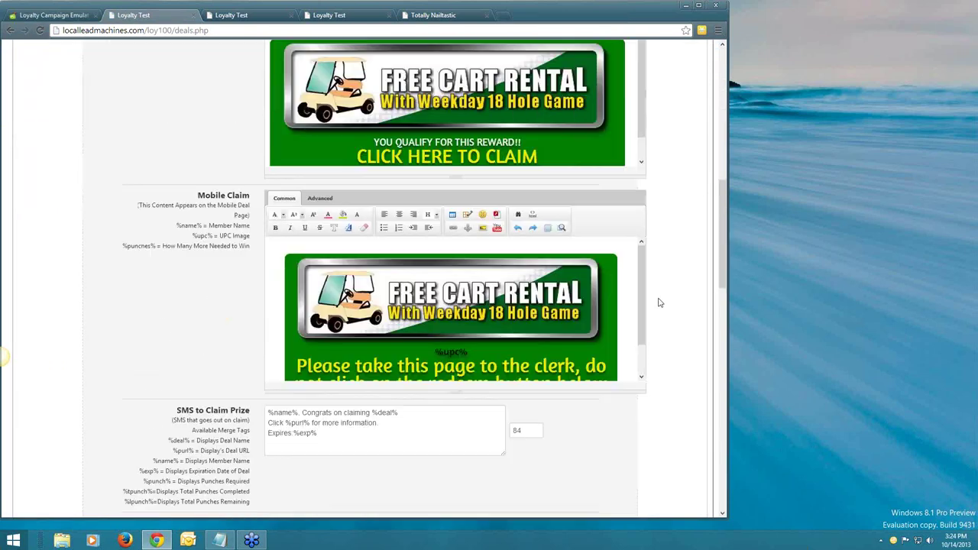
pyautogui.scroll(-3, 661, 303)
pyautogui.moveTo(286, 219); pyautogui.dragTo(310, 220)
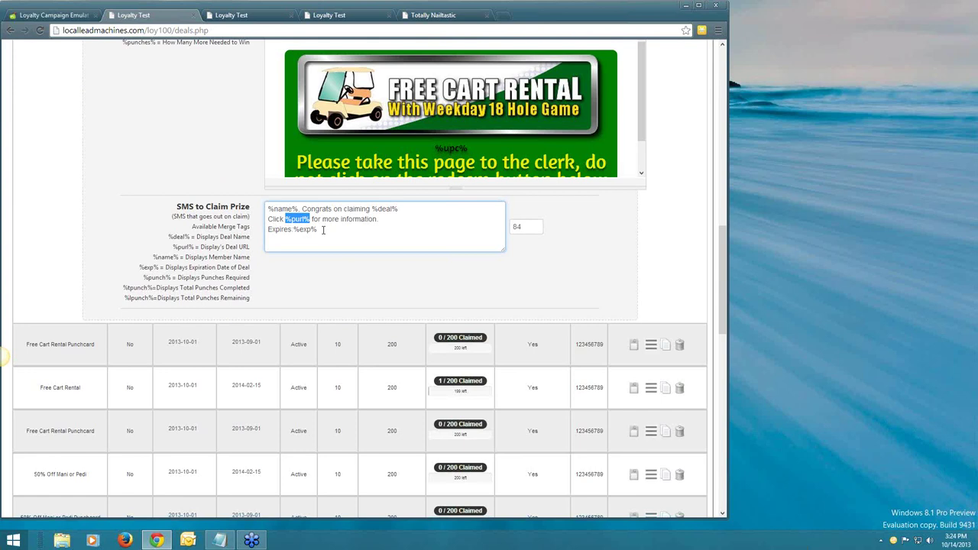
pyautogui.click(311, 227)
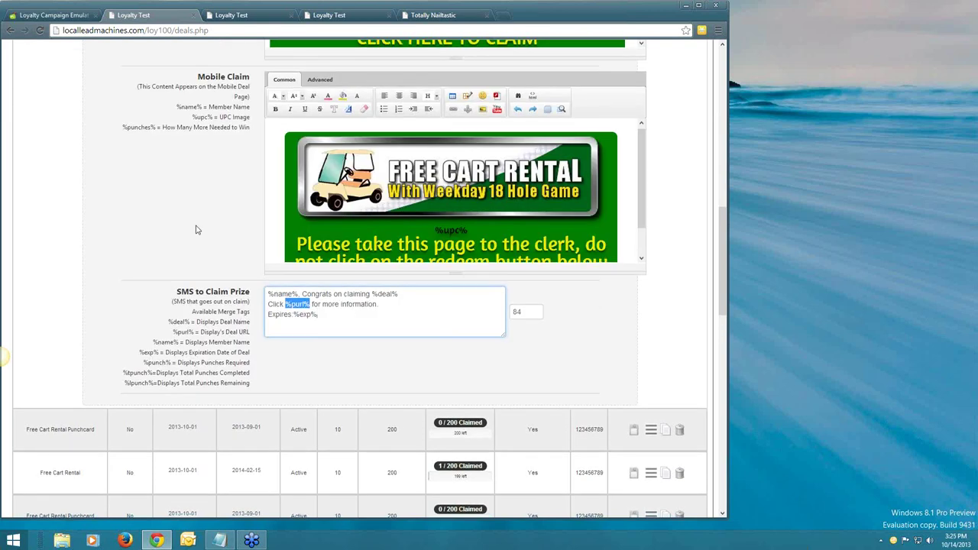
pyautogui.scroll(2, 196, 230)
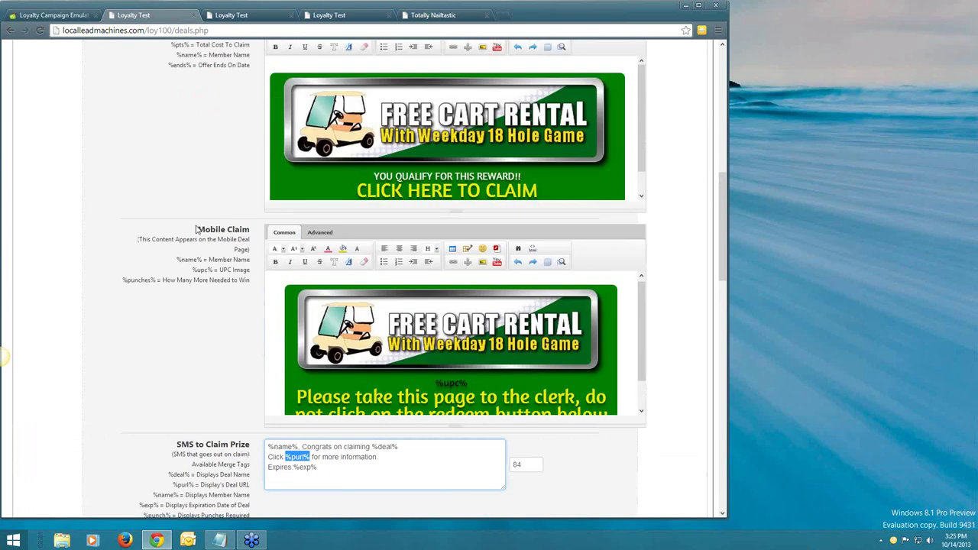
pyautogui.scroll(3, 196, 229)
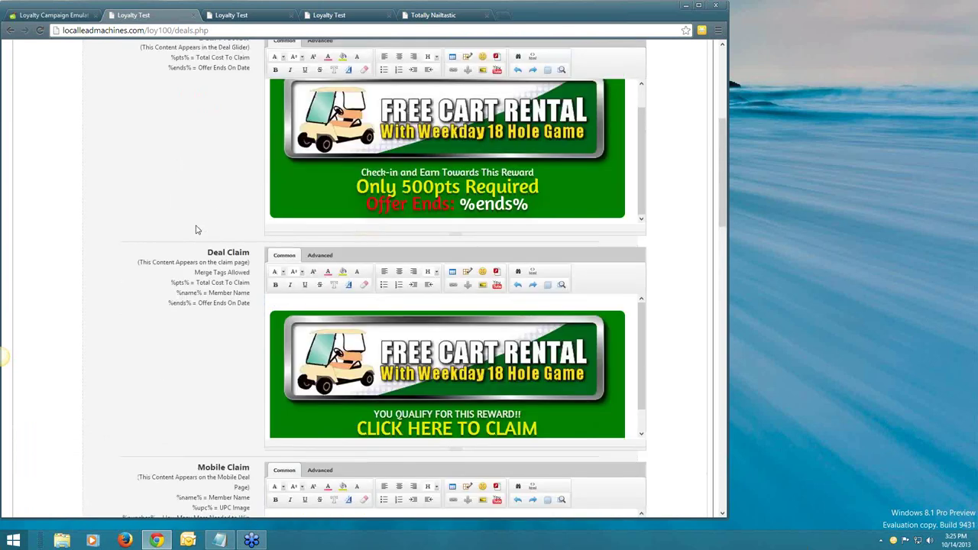
pyautogui.scroll(9, 196, 229)
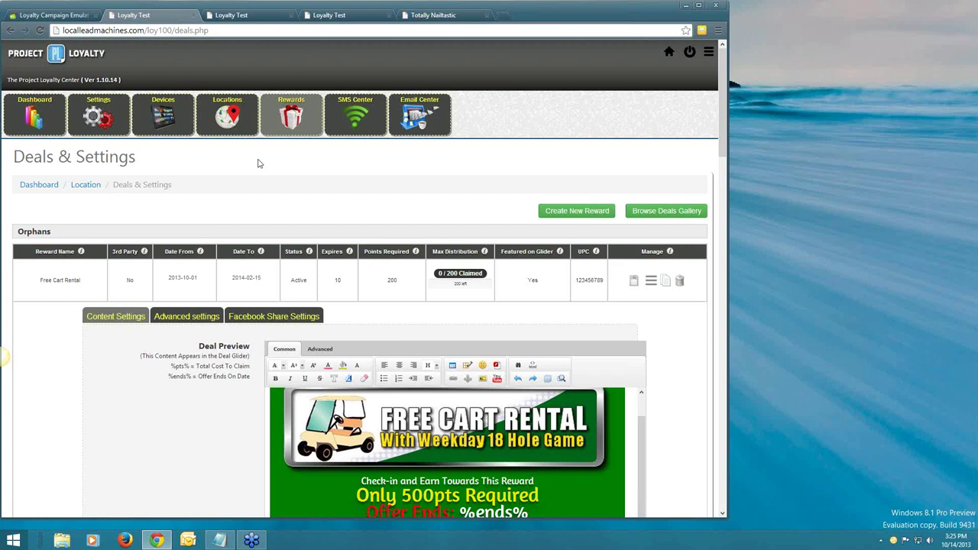
# Bring up the wreckingballsms Loyalty Locations list in the third 'Loyalty Test' tab to review the Daves Mall locations.
pyautogui.click(212, 118)
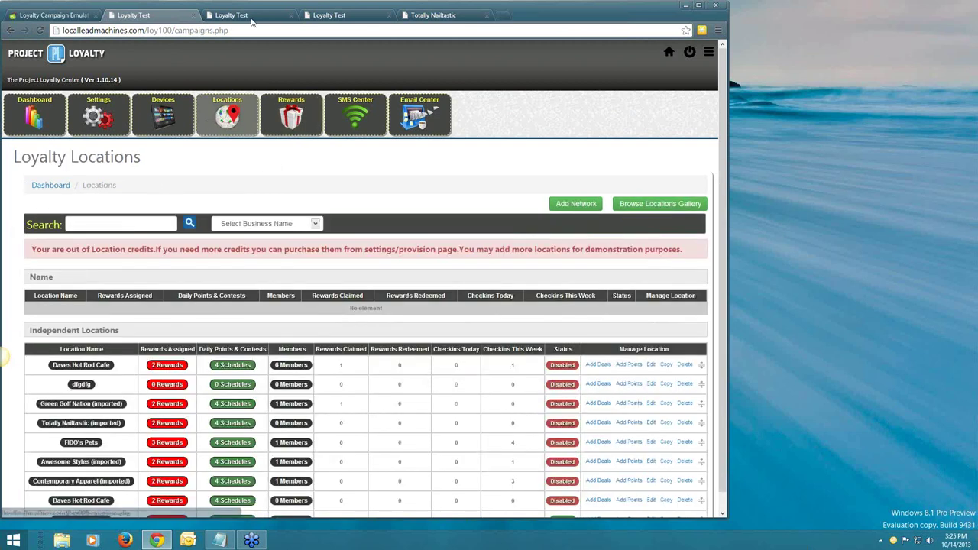
pyautogui.click(249, 15)
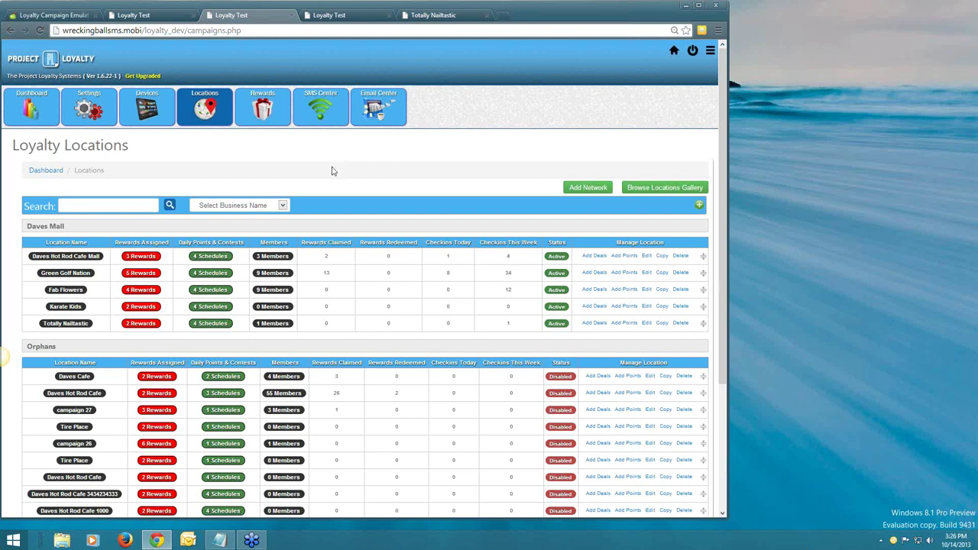
pyautogui.scroll(-1, 331, 171)
pyautogui.scroll(1, 332, 165)
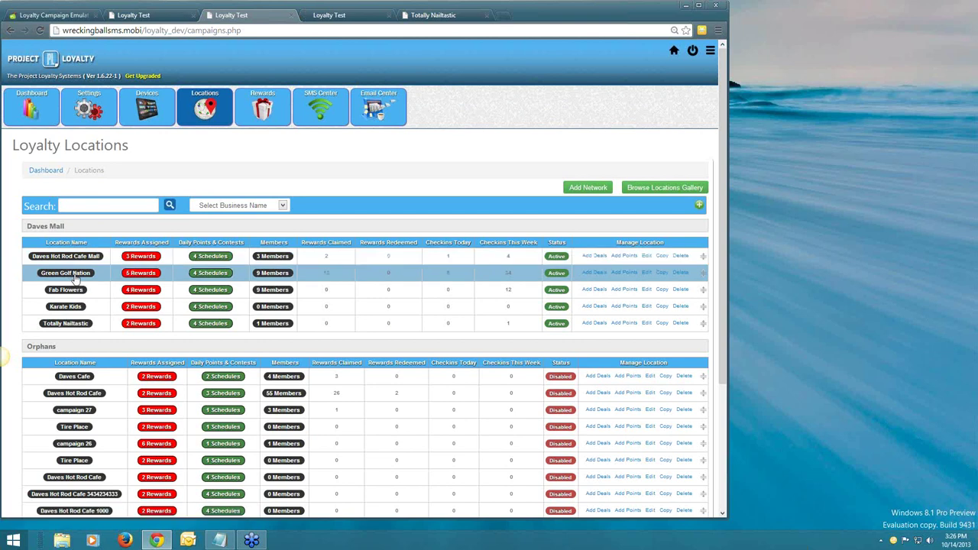
pyautogui.scroll(-1, 451, 120)
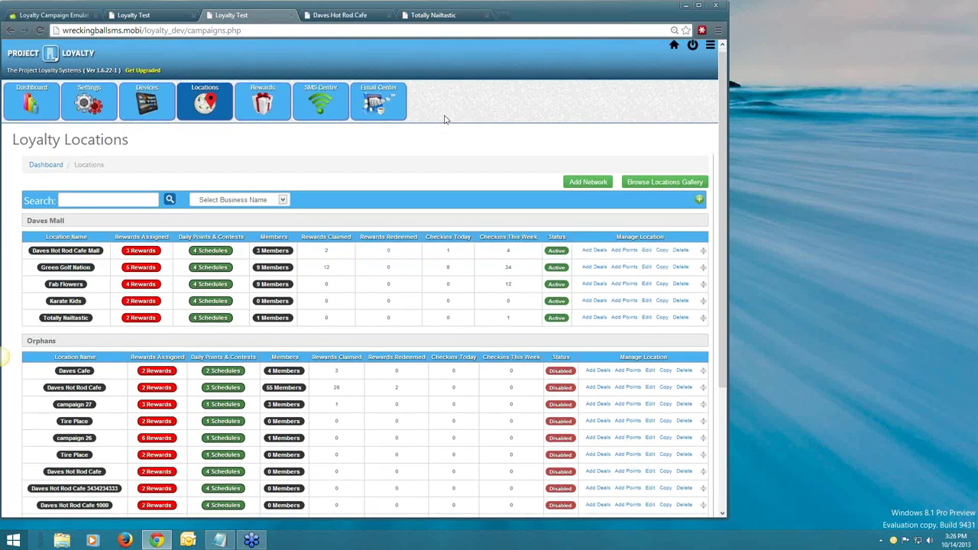
pyautogui.hotkey('ctrl', 'Tab')
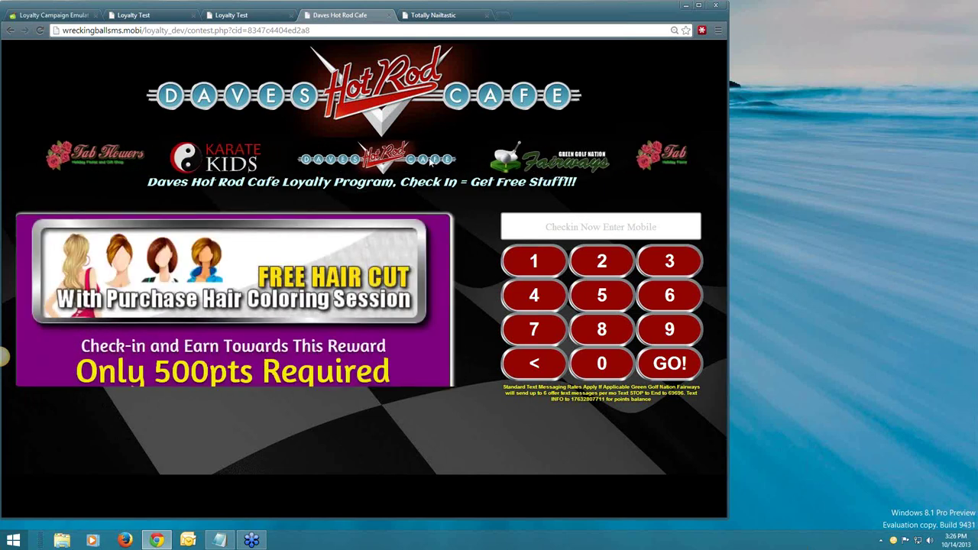
pyautogui.click(233, 15)
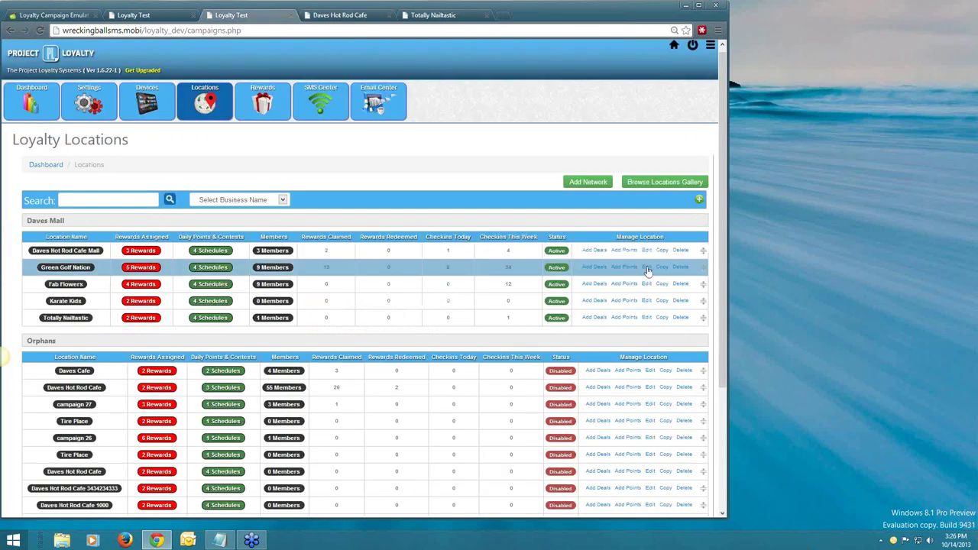
pyautogui.click(625, 260)
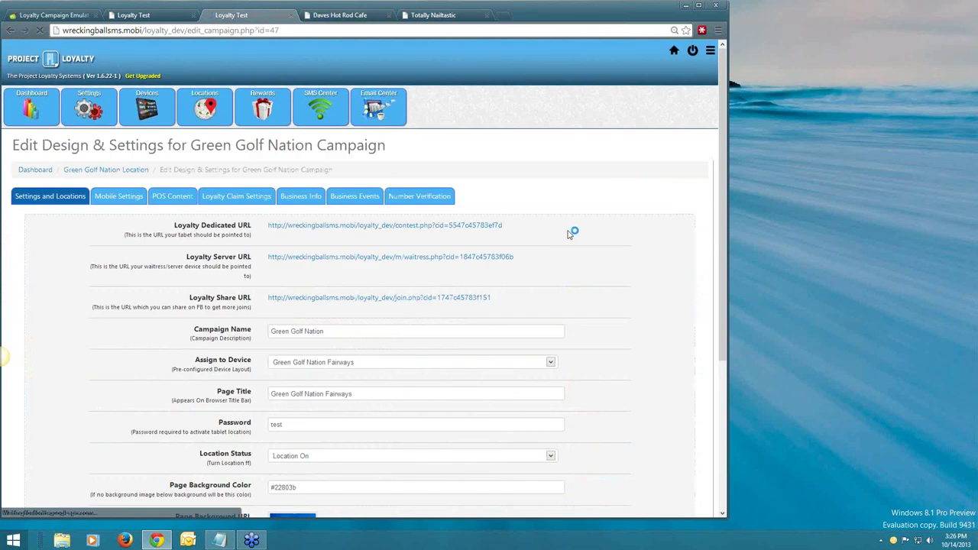
pyautogui.scroll(-3, 570, 234)
pyautogui.scroll(-1, 604, 311)
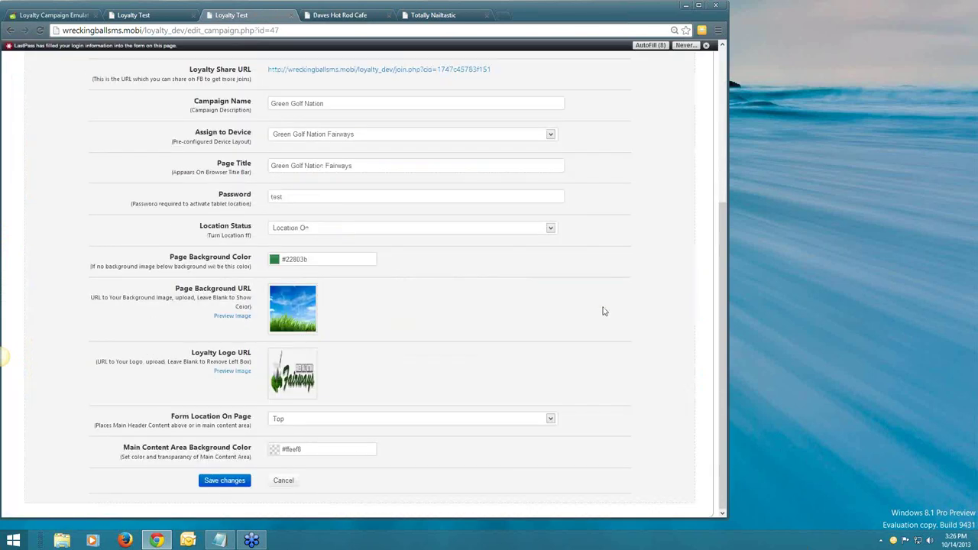
pyautogui.click(303, 371)
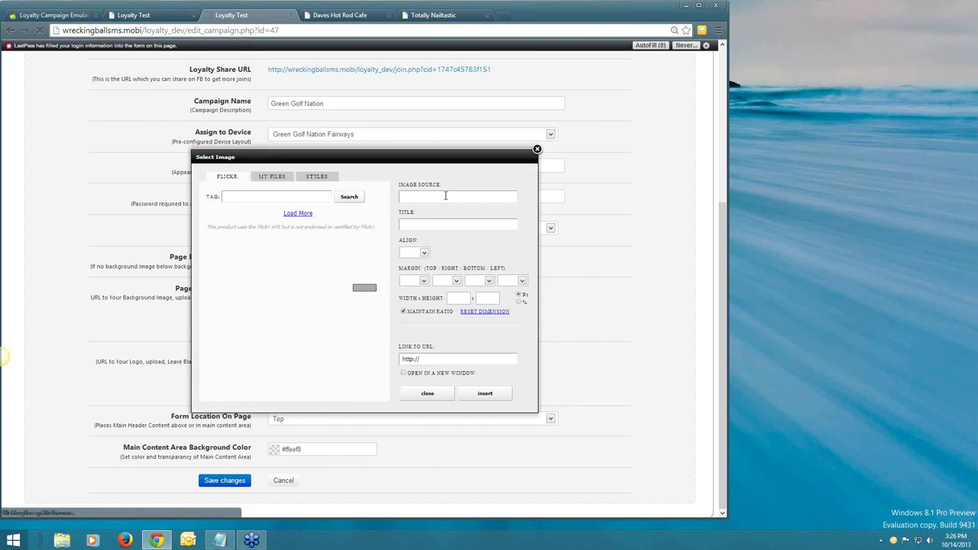
pyautogui.click(444, 196)
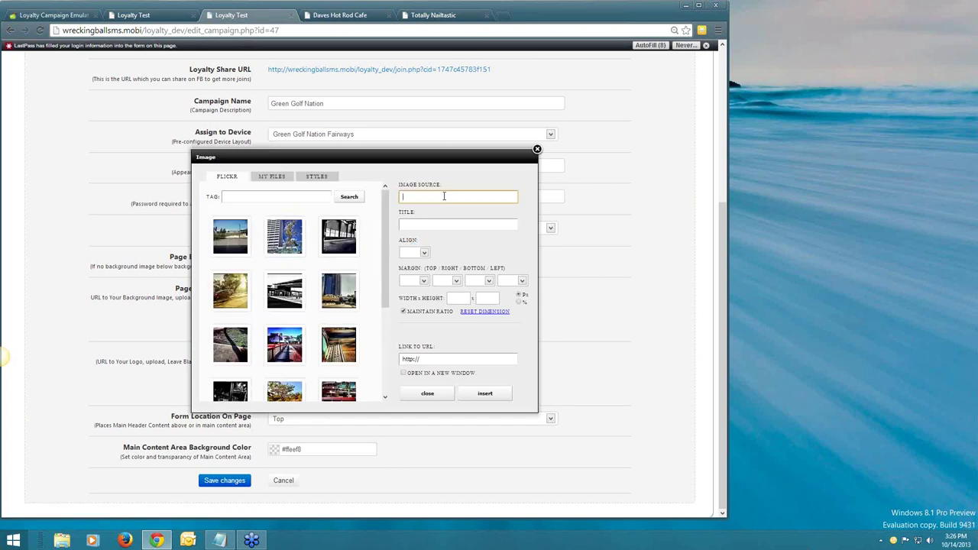
pyautogui.click(489, 393)
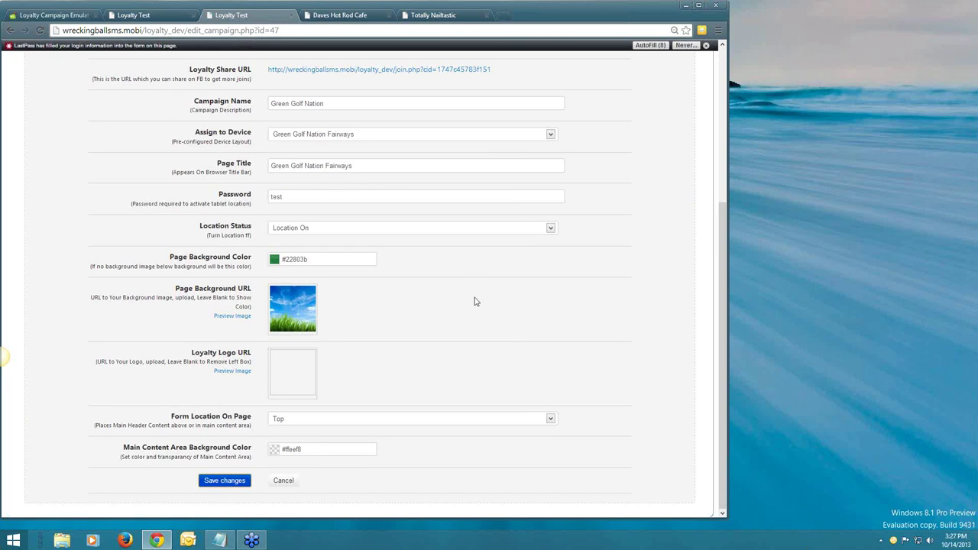
pyautogui.scroll(1, 475, 302)
pyautogui.scroll(2, 474, 298)
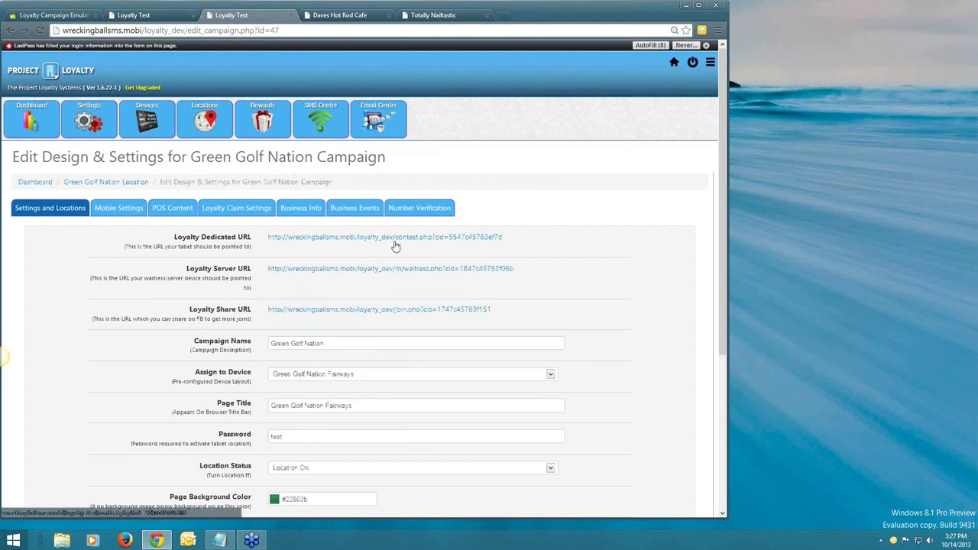
pyautogui.click(197, 121)
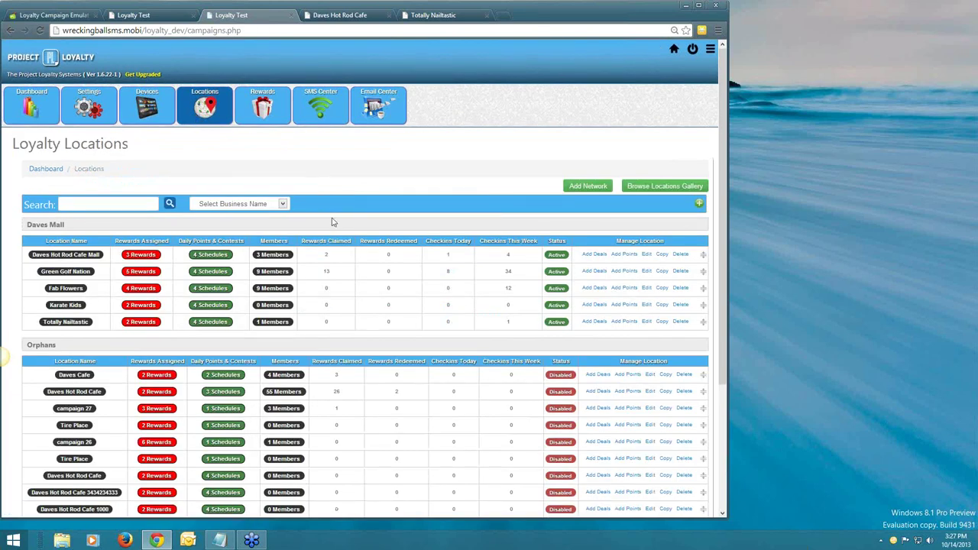
pyautogui.scroll(-1, 333, 222)
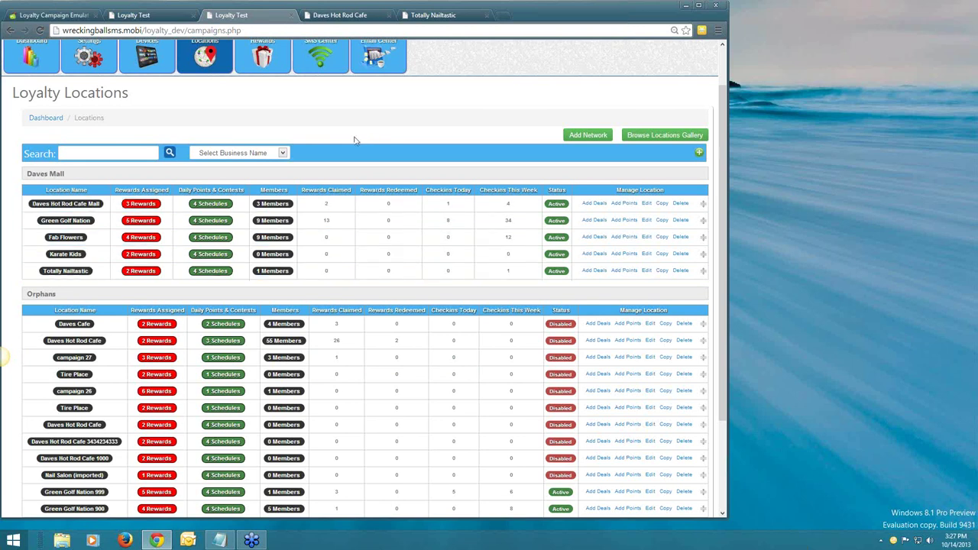
pyautogui.scroll(1, 350, 150)
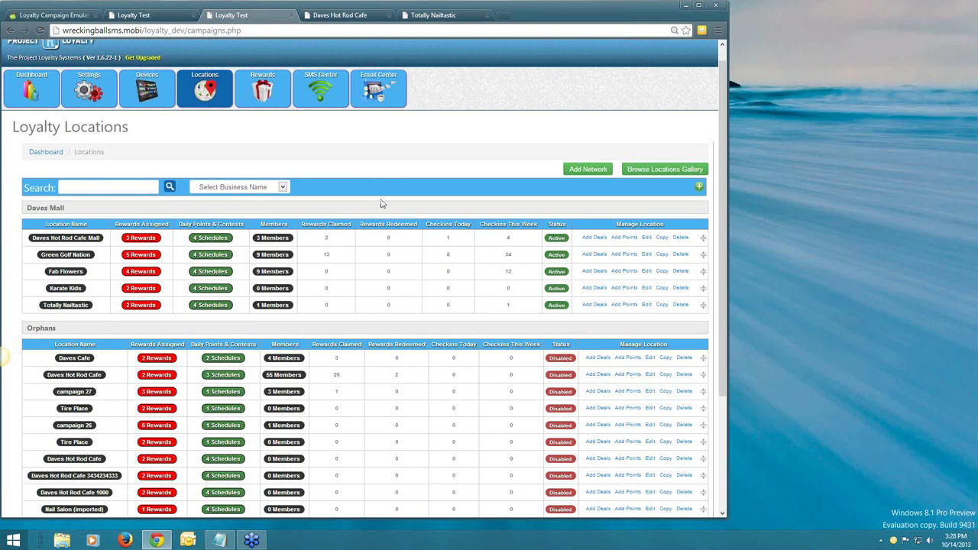
pyautogui.moveTo(395, 211)
pyautogui.moveTo(116, 212)
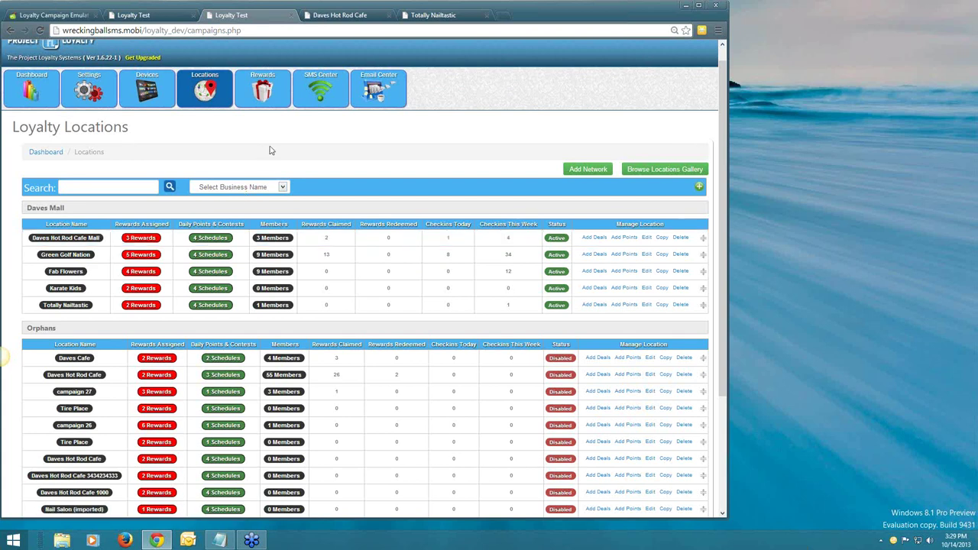
# Open the Daves Hot Rod Cafe Mall row from the Loyalty Locations list to view its campaign report.
pyautogui.scroll(1, 270, 154)
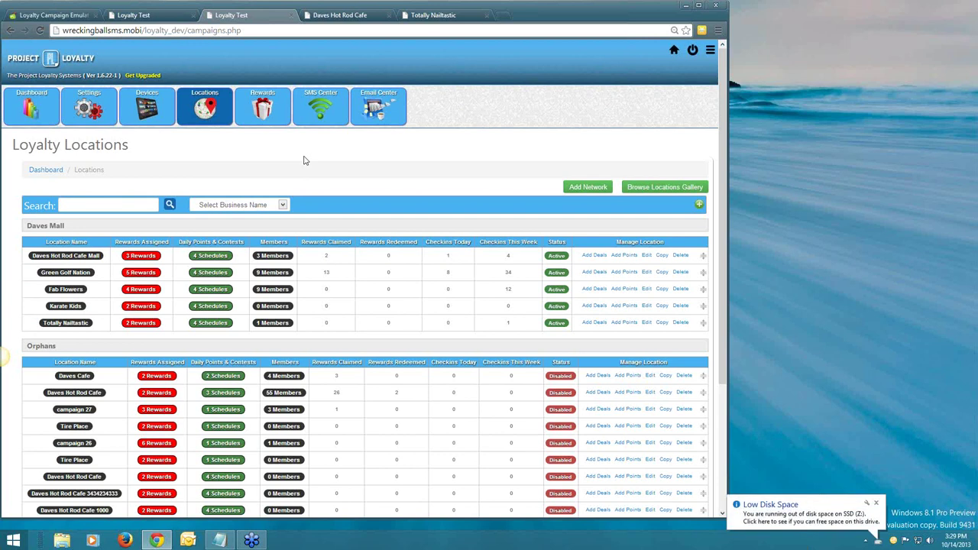
pyautogui.scroll(-1, 306, 158)
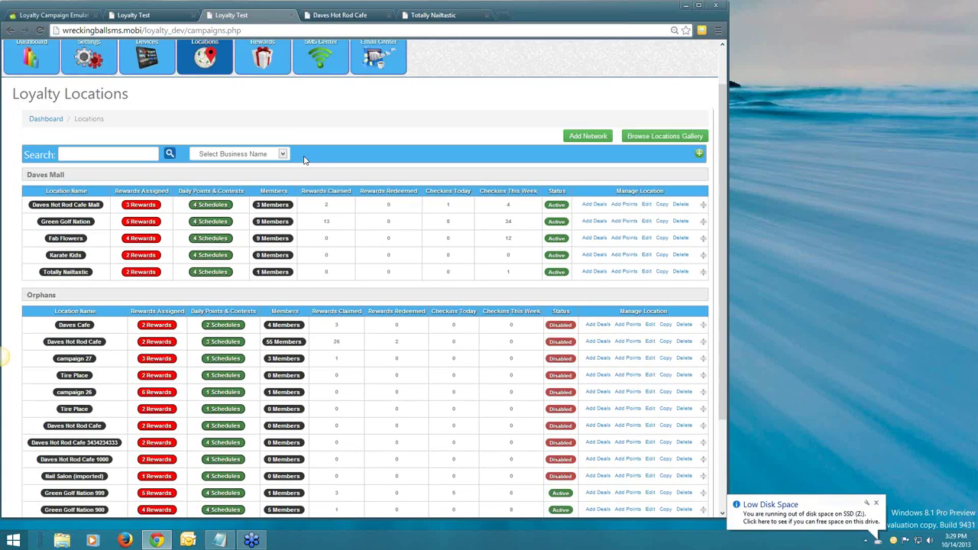
pyautogui.scroll(1, 324, 157)
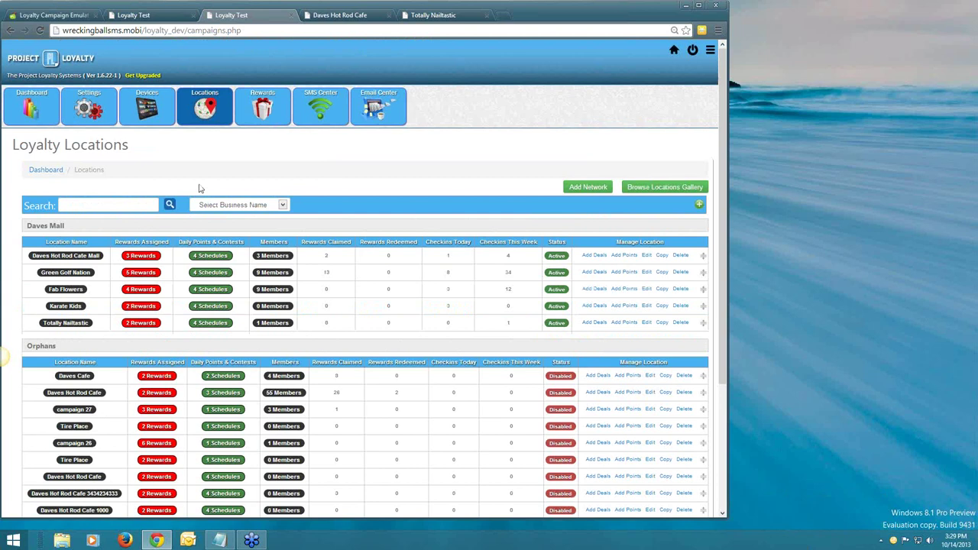
pyautogui.click(267, 257)
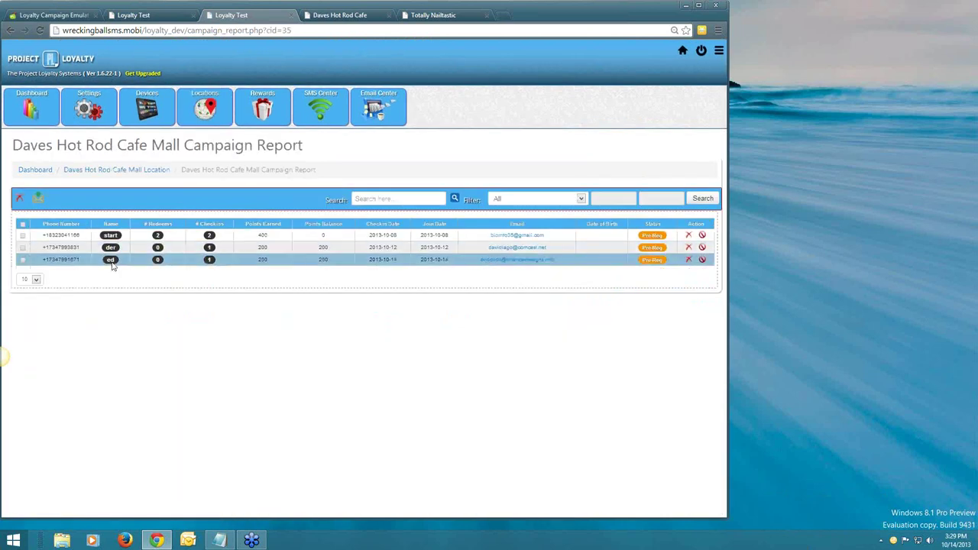
# Open member ed's loyalty home page and enter the member's name in the registration form.
pyautogui.click(112, 263)
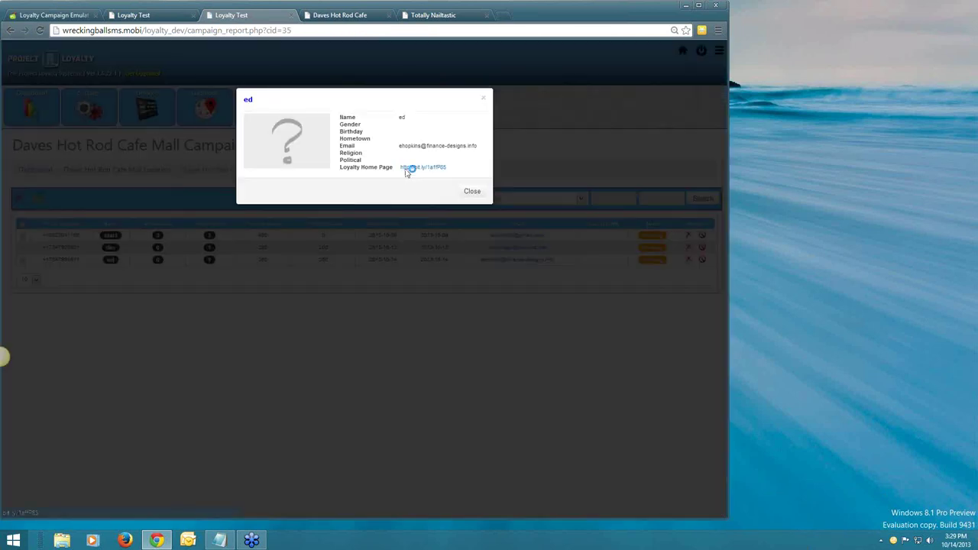
pyautogui.click(406, 167)
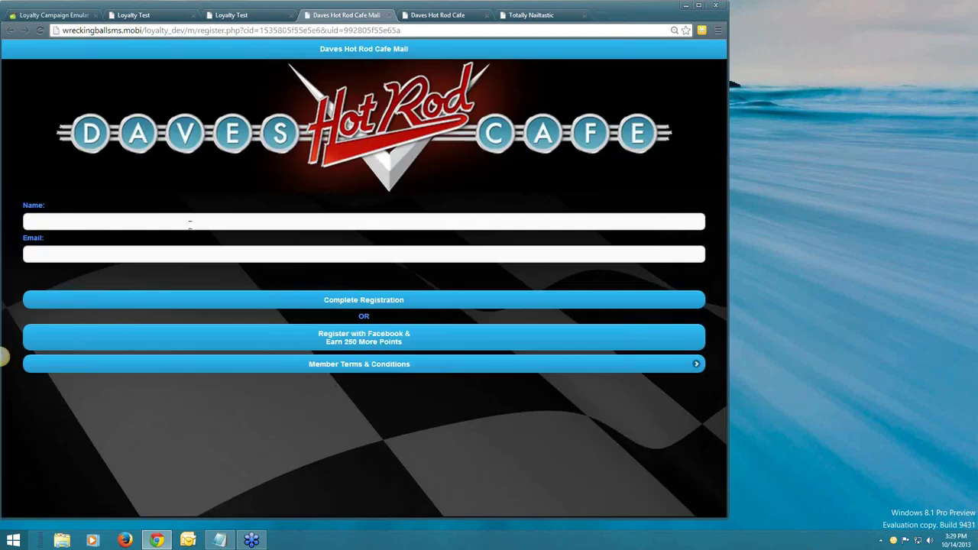
pyautogui.click(189, 222)
pyautogui.write('Ed')
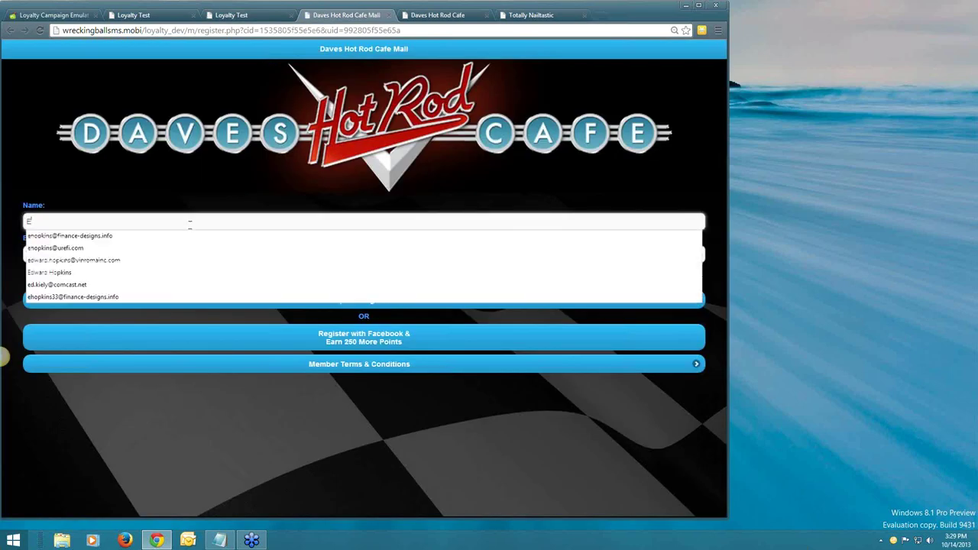
pyautogui.click(174, 194)
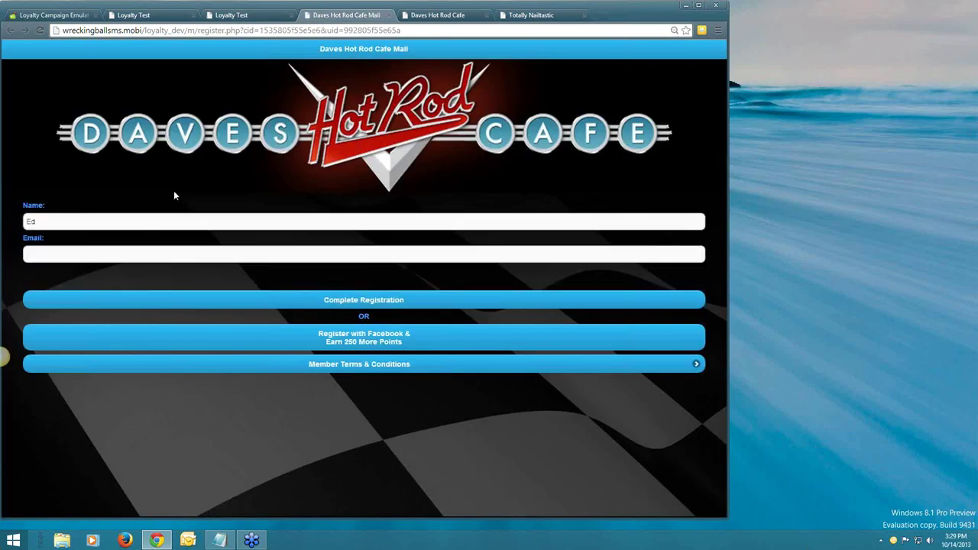
# Fill the e-mail from a saved address, submit the registration and narrow the window to phone width.
pyautogui.click(55, 251)
pyautogui.click(112, 284)
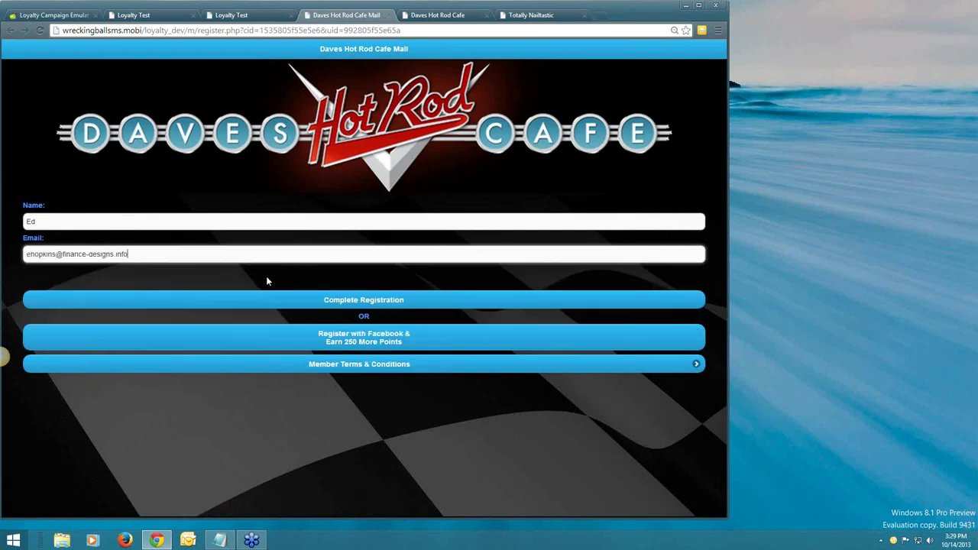
pyautogui.click(346, 302)
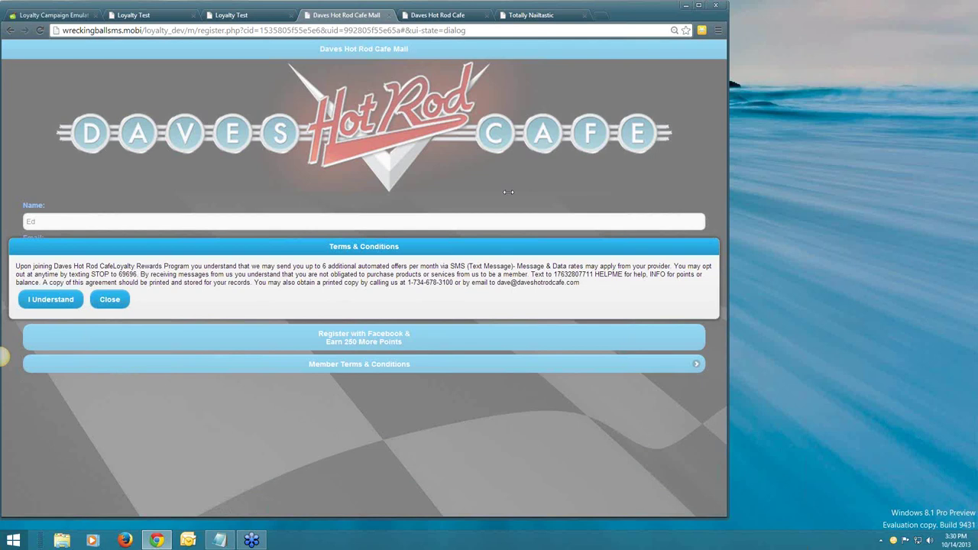
pyautogui.moveTo(509, 192); pyautogui.dragTo(20, 192)
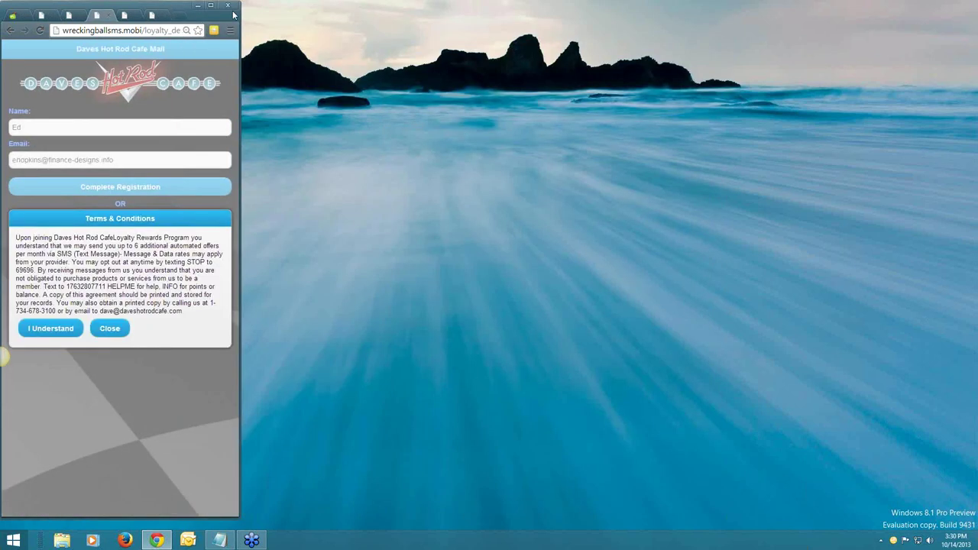
# Centre the phone-width window, accept the Terms & Conditions and go to the new member's account.
pyautogui.moveTo(233, 13); pyautogui.dragTo(507, 20)
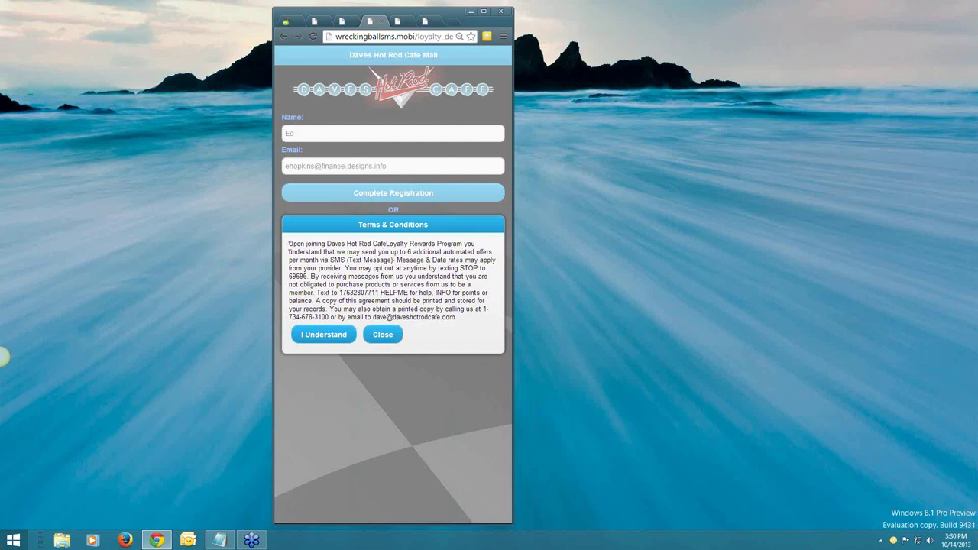
pyautogui.click(324, 336)
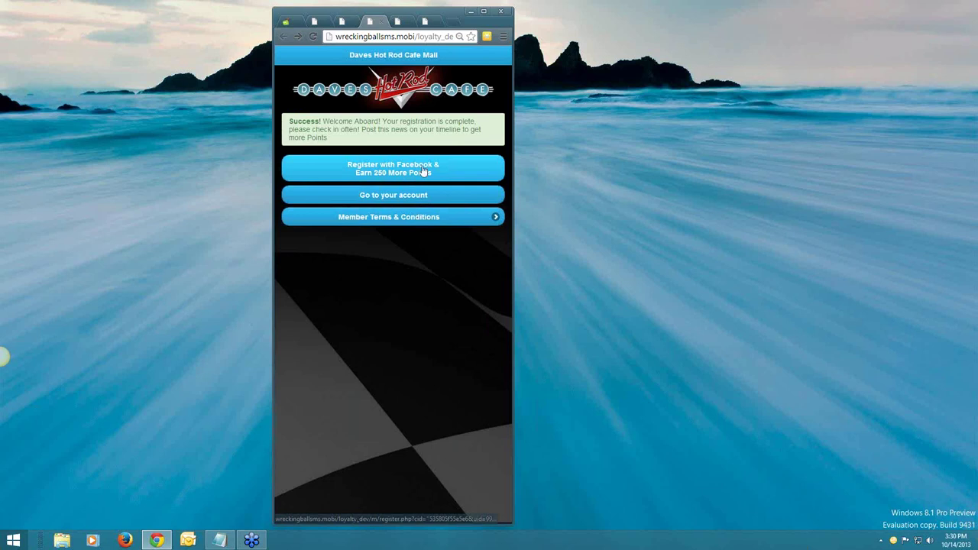
pyautogui.click(362, 197)
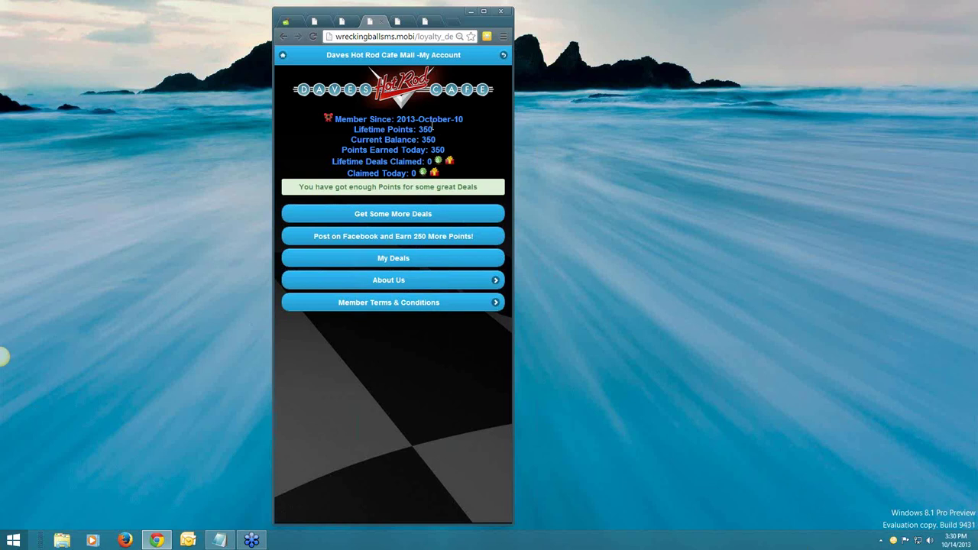
# Review the member's points statistics and claimed deals history, then return to My Account.
pyautogui.moveTo(315, 122); pyautogui.dragTo(418, 132)
pyautogui.click(370, 143)
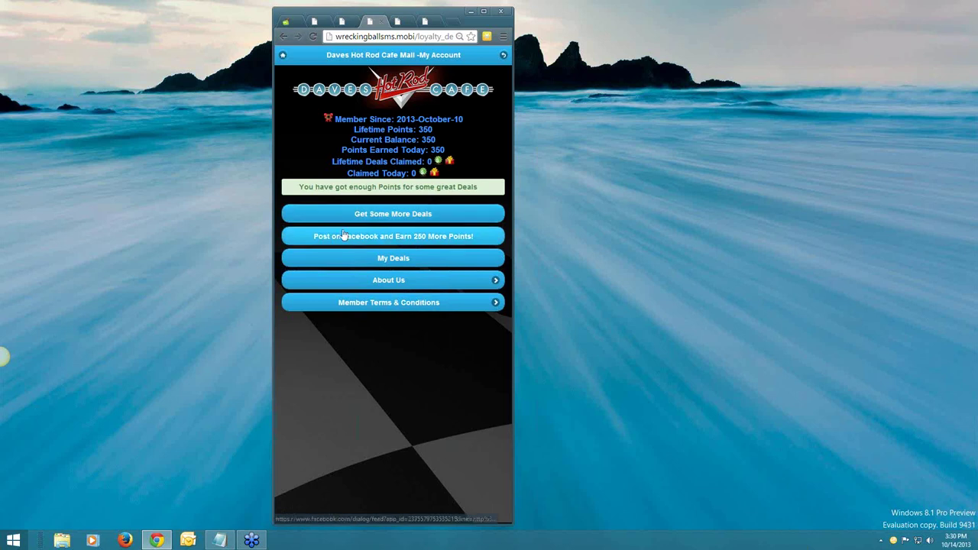
pyautogui.click(372, 258)
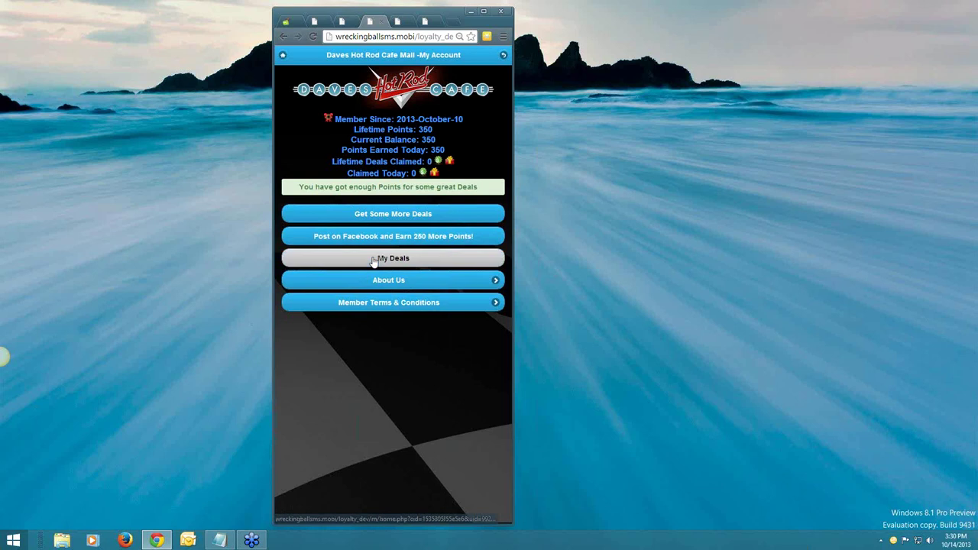
pyautogui.click(283, 55)
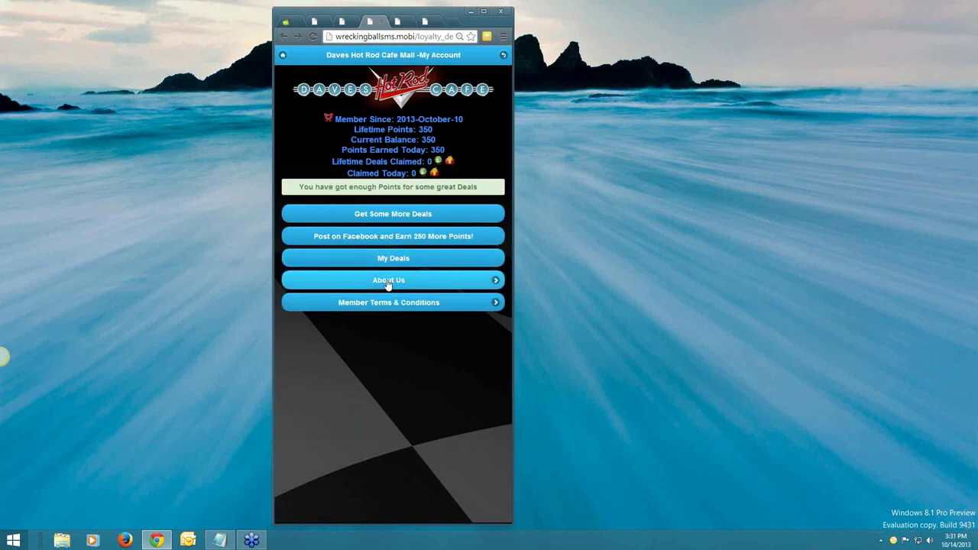
# Check the cafe's contact details and upcoming events, then maximize the browser window.
pyautogui.click(388, 282)
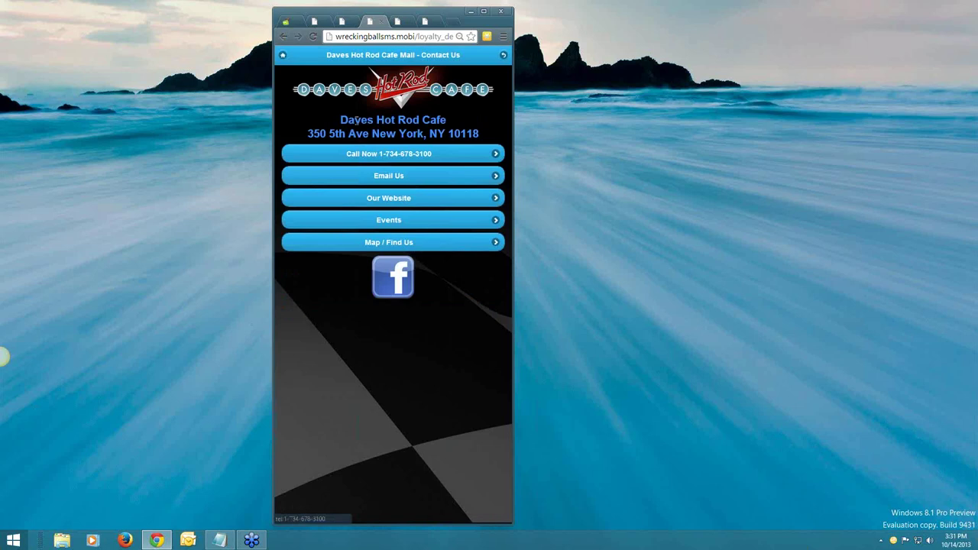
pyautogui.moveTo(341, 120); pyautogui.dragTo(386, 156)
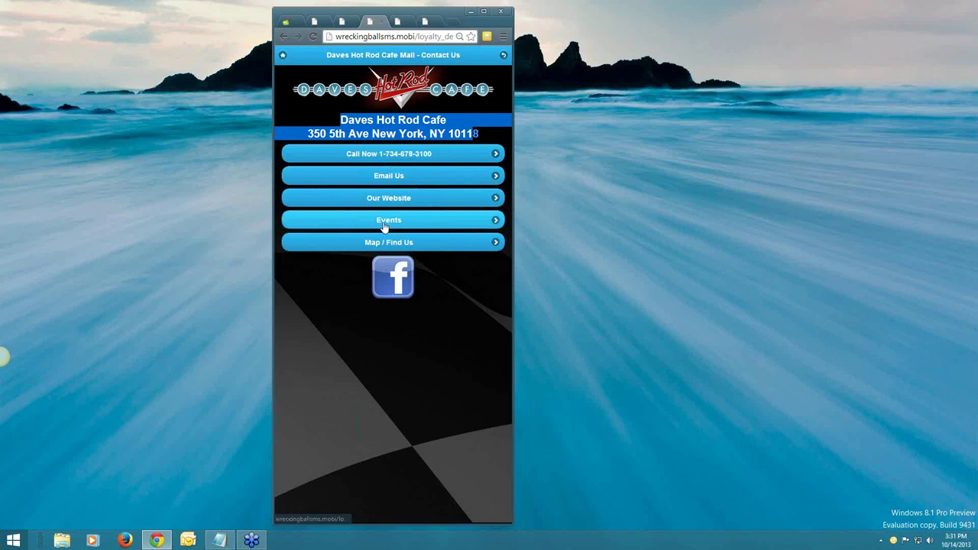
pyautogui.click(385, 226)
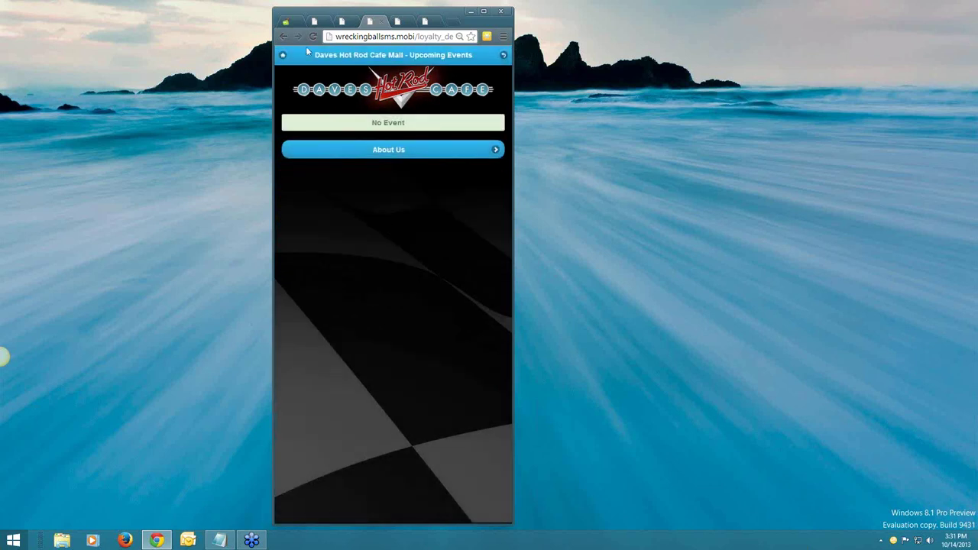
pyautogui.click(296, 125)
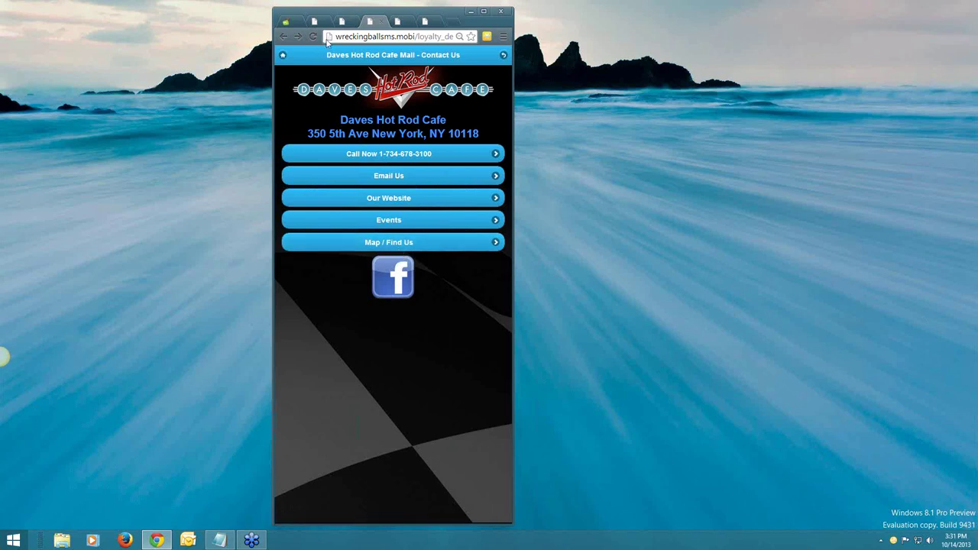
pyautogui.doubleClick(383, 15)
# Close ed's profile and open the Daves Hot Rod Cafe Mall campaign's Facebook share settings.
pyautogui.click(251, 8)
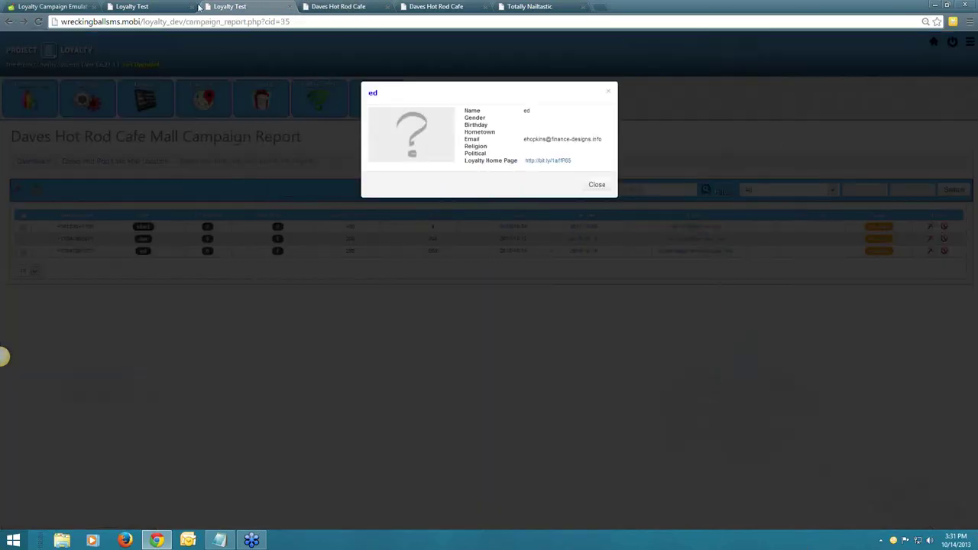
pyautogui.click(251, 127)
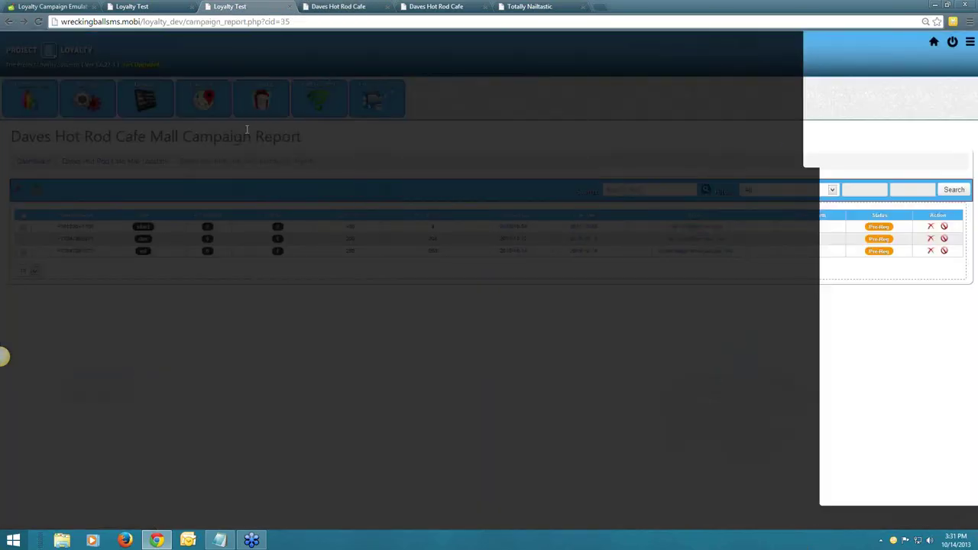
pyautogui.click(210, 103)
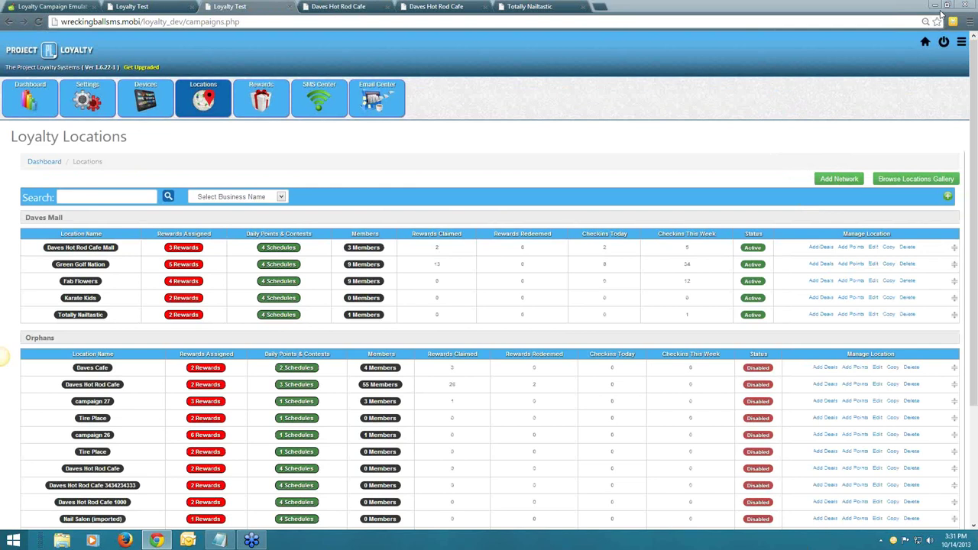
pyautogui.click(873, 247)
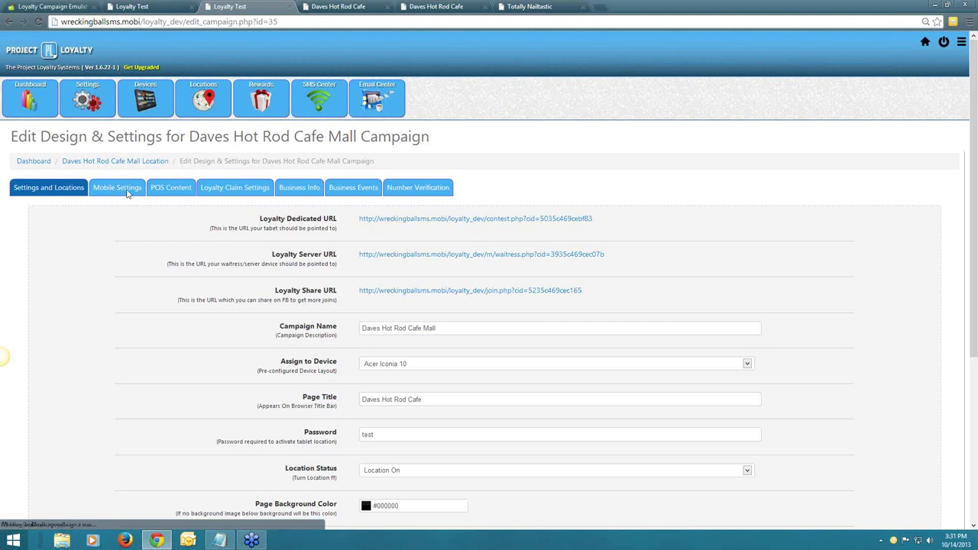
pyautogui.click(126, 191)
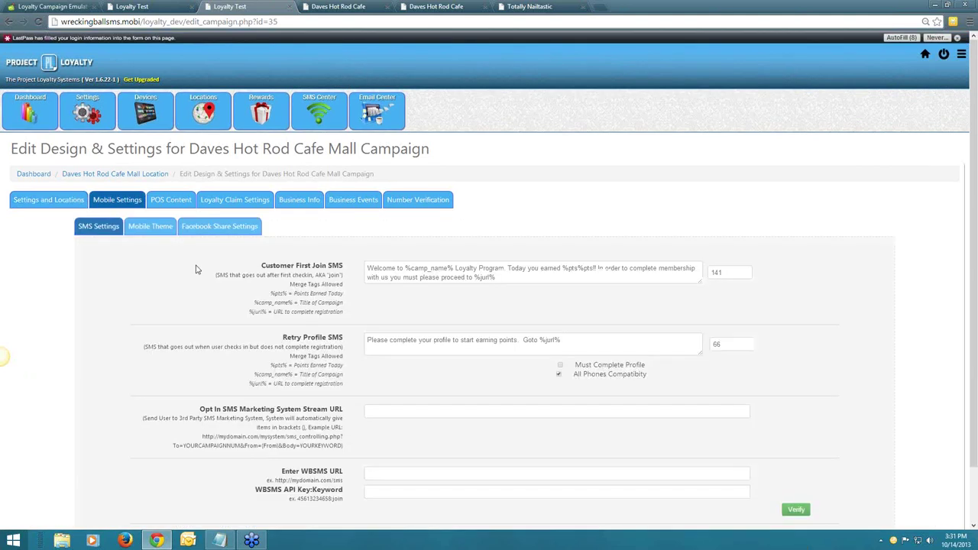
pyautogui.click(220, 226)
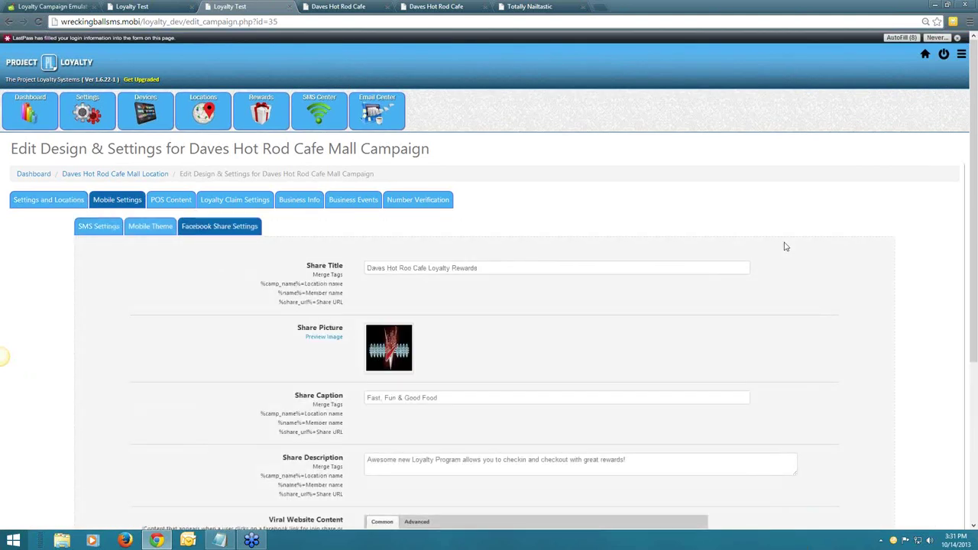
pyautogui.scroll(-3, 785, 247)
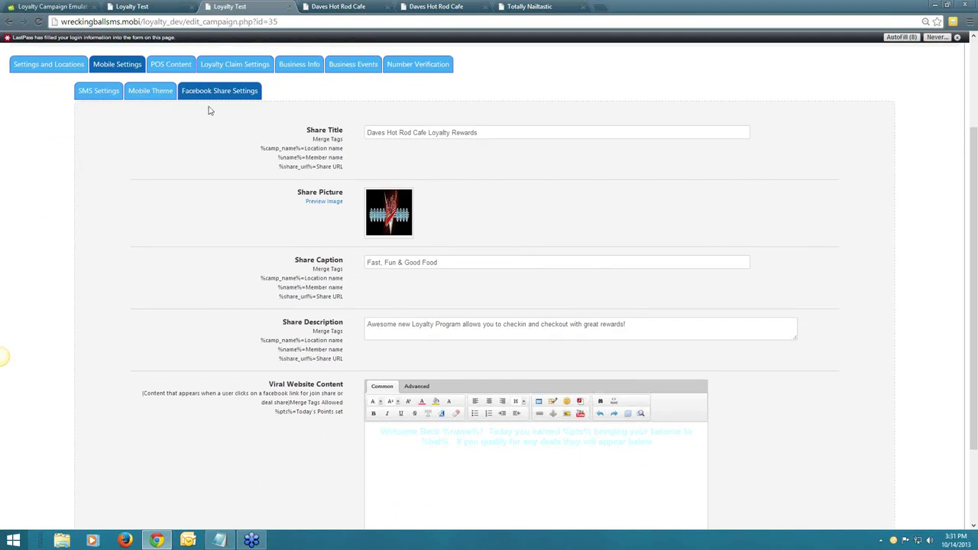
pyautogui.scroll(3, 198, 150)
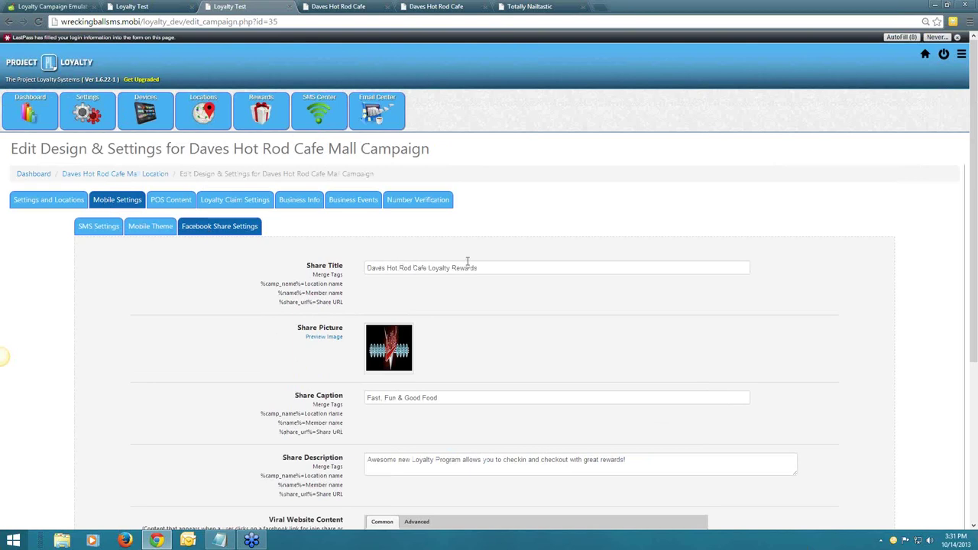
pyautogui.scroll(-2, 468, 261)
# Inspect the Share Title, Picture and Caption fields without changing them.
pyautogui.tripleClick(382, 166)
pyautogui.click(452, 214)
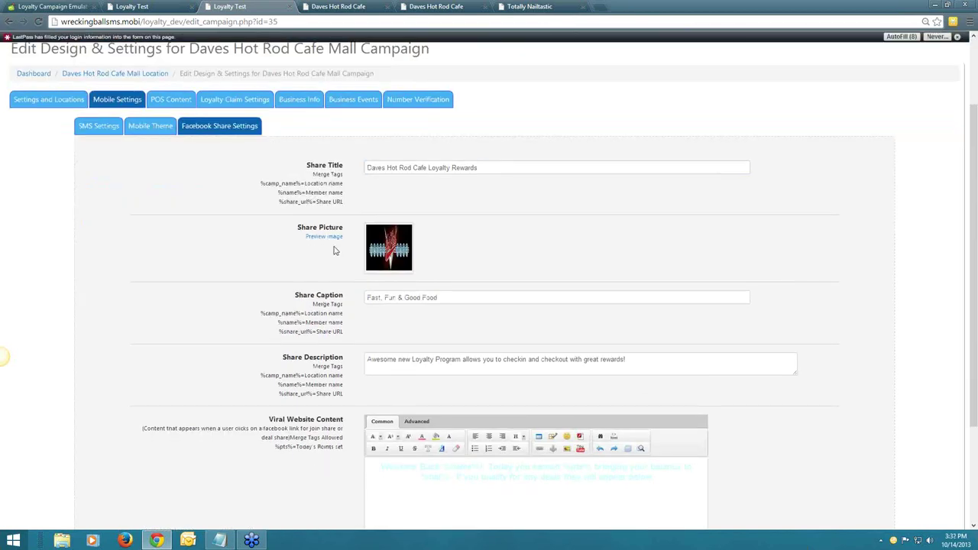
pyautogui.click(448, 298)
pyautogui.hotkey('ctrl', 'a')
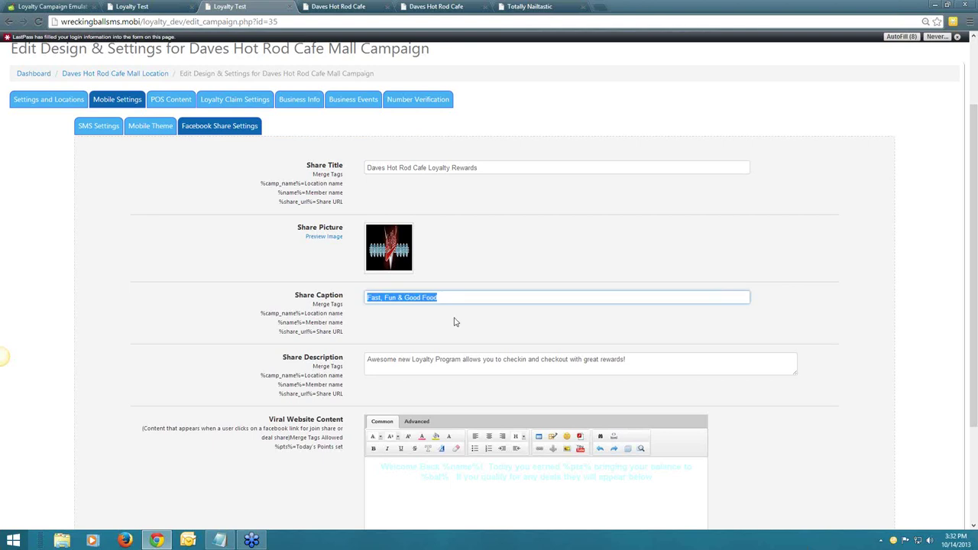
pyautogui.press('End')
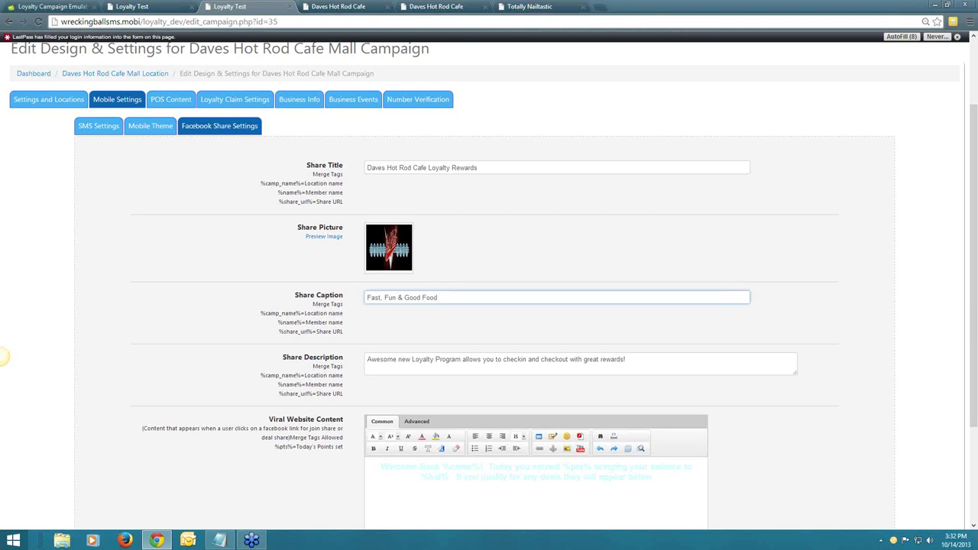
pyautogui.moveTo(306, 159); pyautogui.dragTo(749, 317)
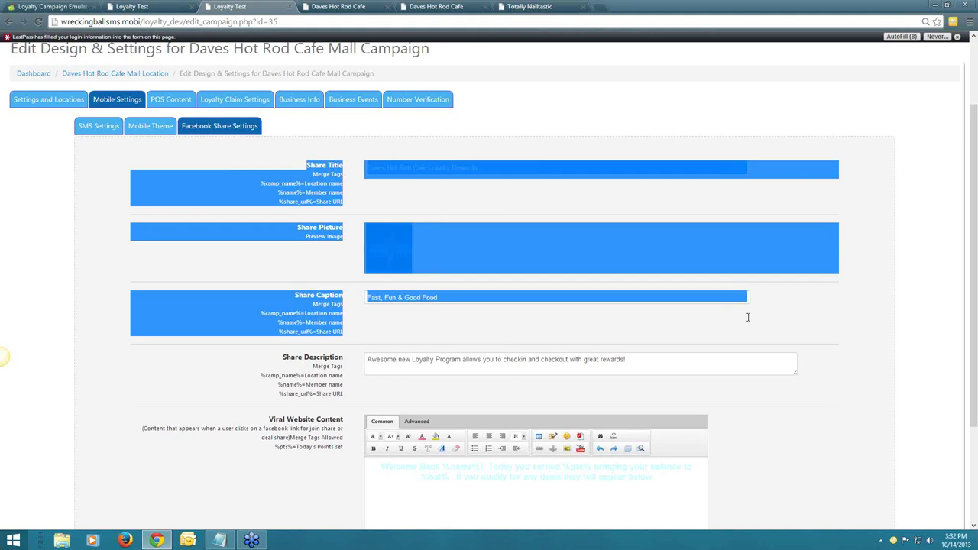
pyautogui.click(749, 320)
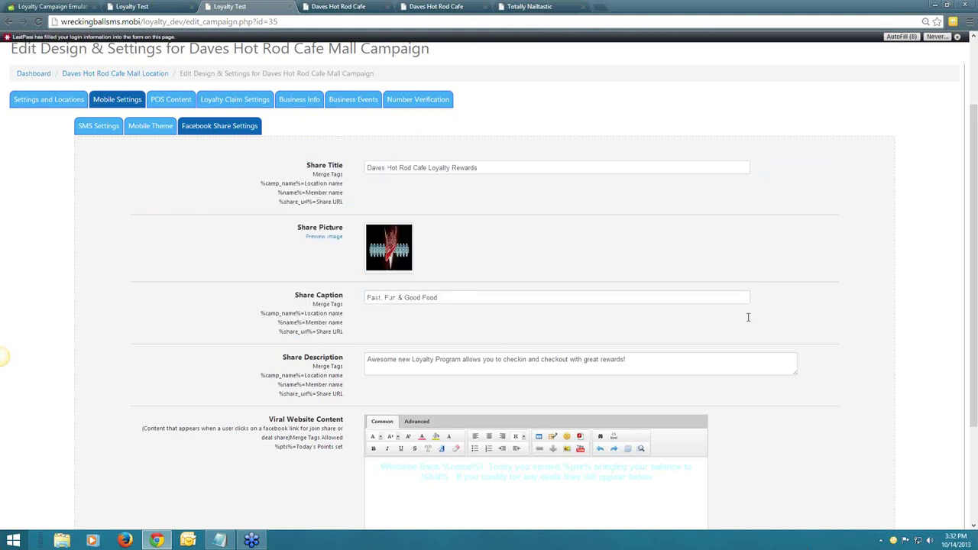
# Review the Viral Website Content text and return to the Loyalty Locations list.
pyautogui.scroll(-1, 751, 313)
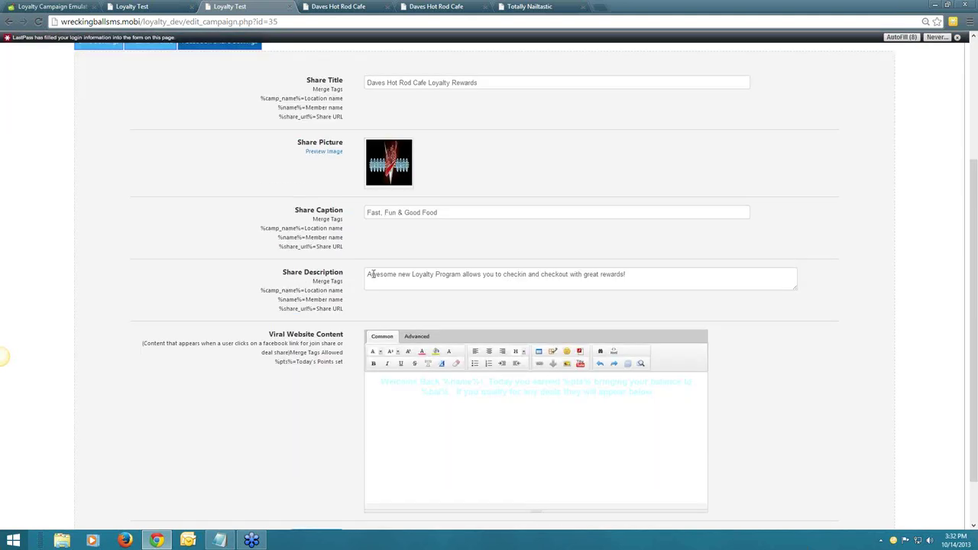
pyautogui.scroll(-1, 295, 273)
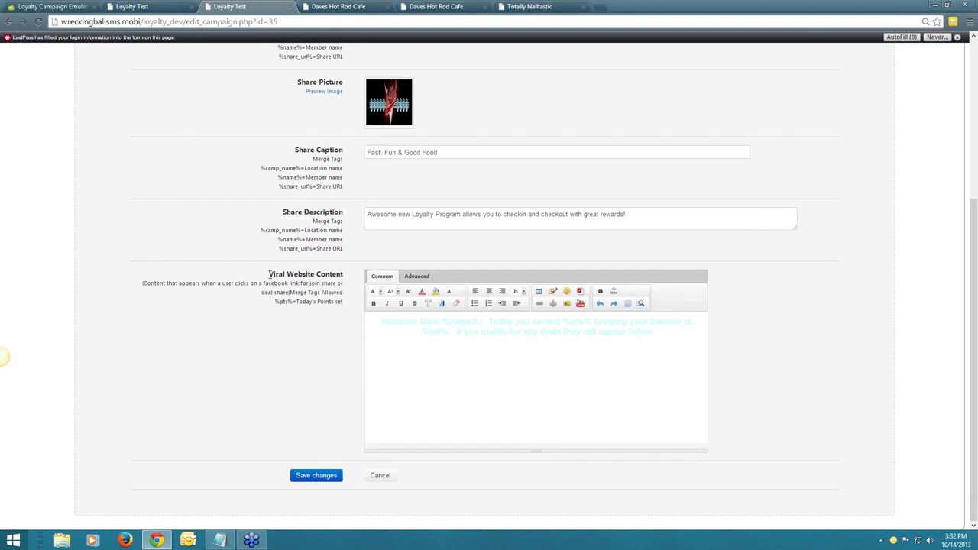
pyautogui.moveTo(675, 331); pyautogui.dragTo(370, 316)
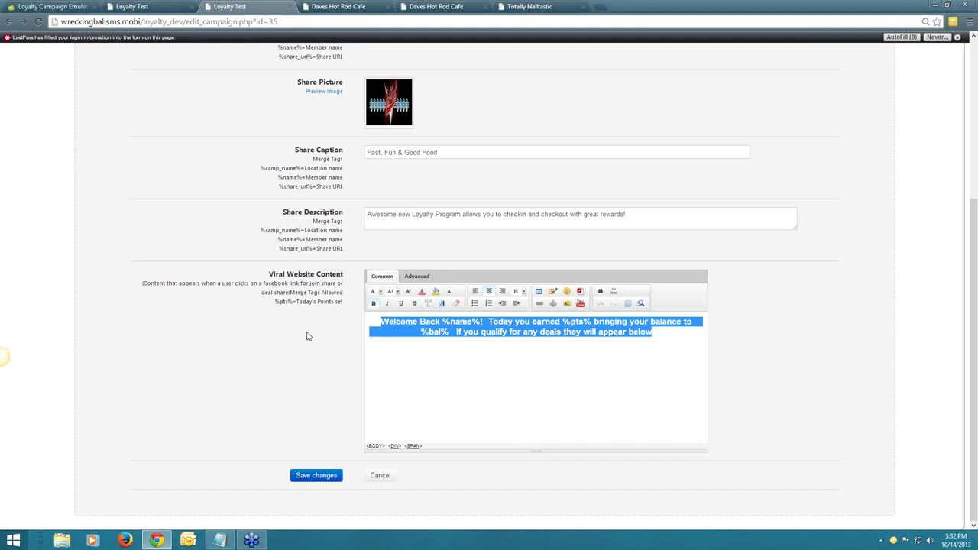
pyautogui.scroll(4, 307, 332)
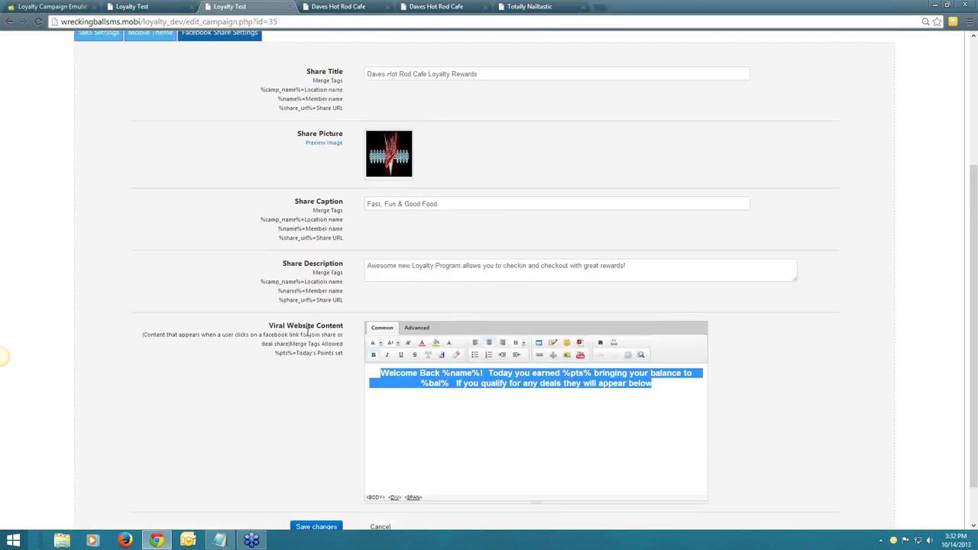
pyautogui.click(208, 109)
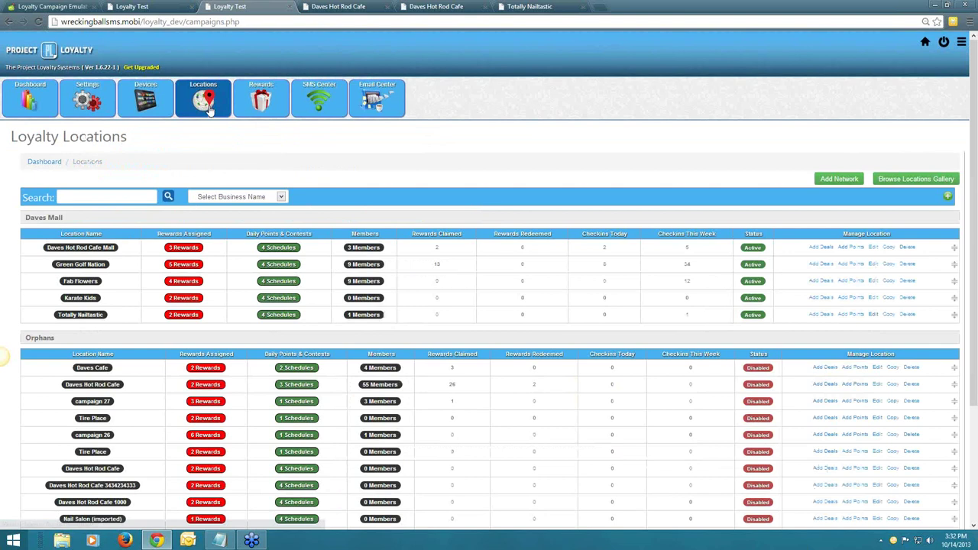
# Open the Daves Hot Rod Cafe Mall deals and show the first burger deal's Facebook share settings.
pyautogui.click(183, 246)
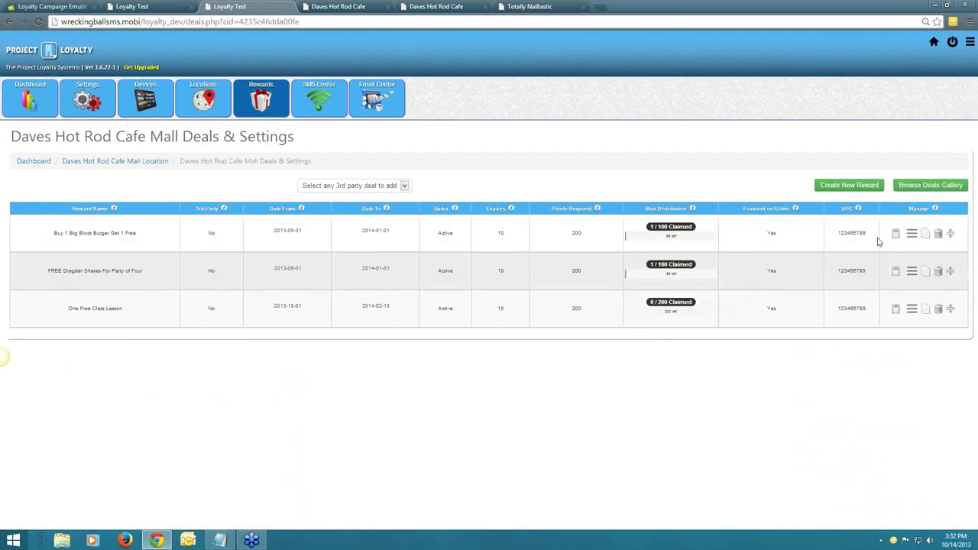
pyautogui.click(898, 238)
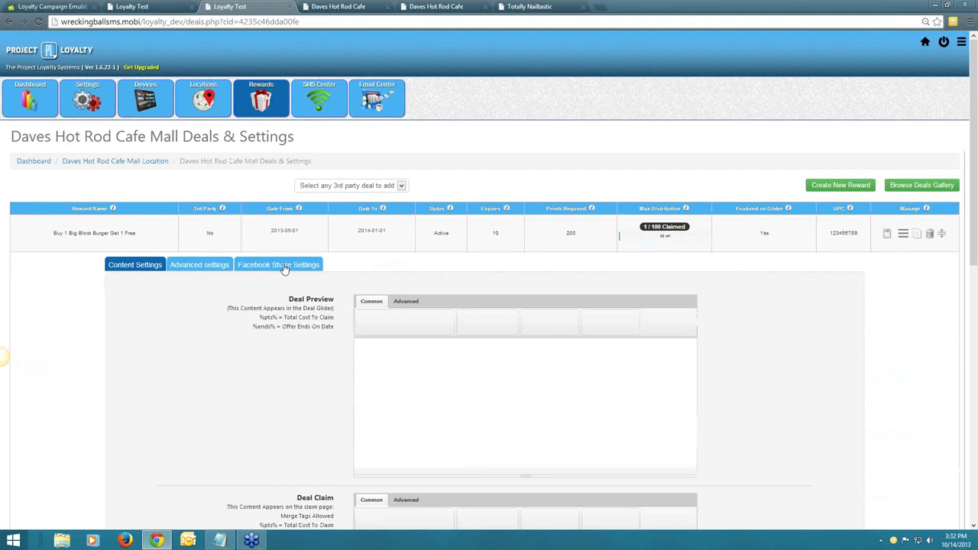
pyautogui.click(266, 265)
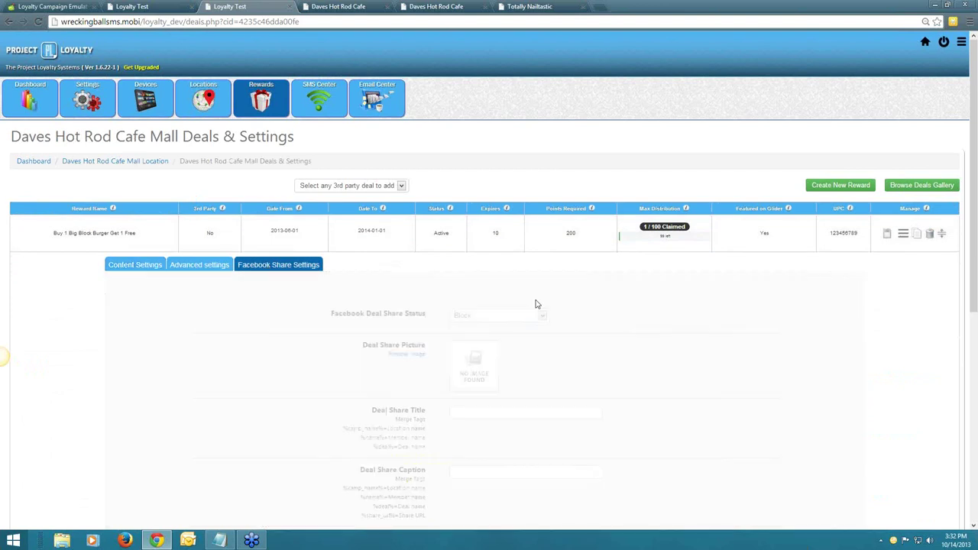
pyautogui.scroll(-4, 631, 312)
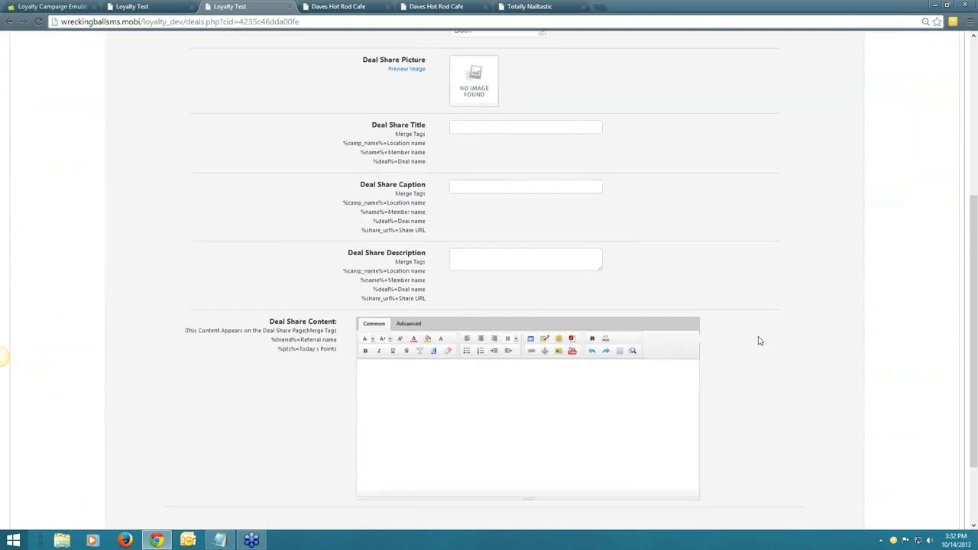
pyautogui.scroll(1, 759, 341)
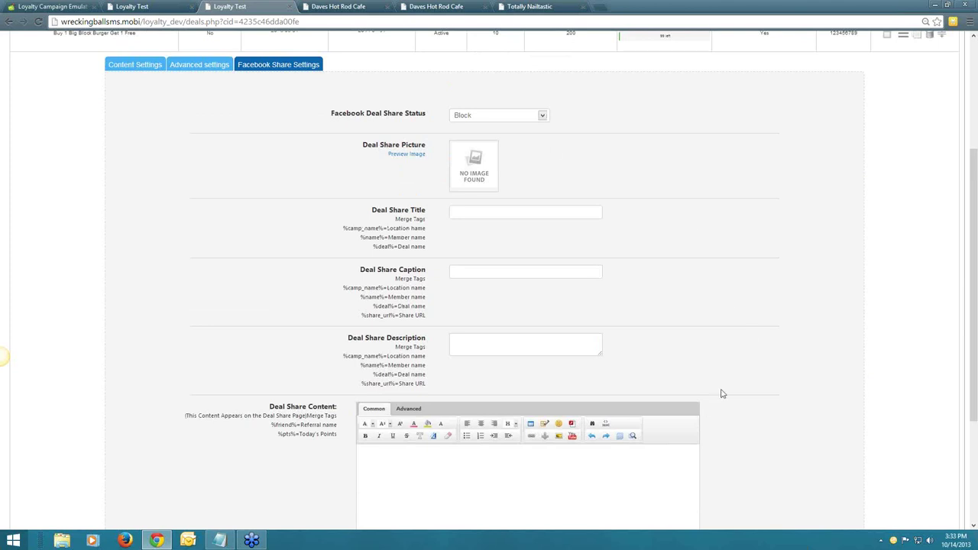
pyautogui.scroll(-1, 721, 394)
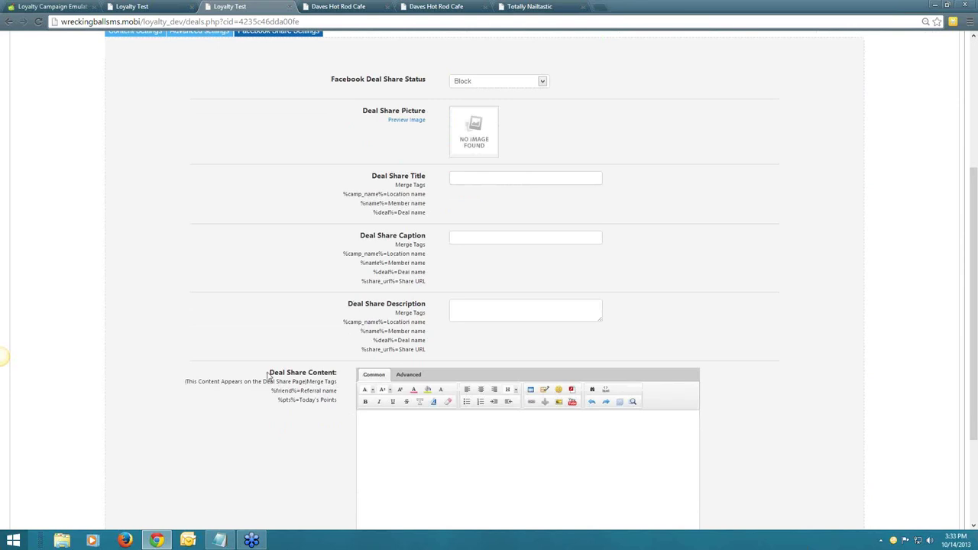
# Inspect the Deal Share Content field of the Buy 1 Big Block Burger Get 1 Free deal.
pyautogui.moveTo(267, 375); pyautogui.dragTo(375, 416)
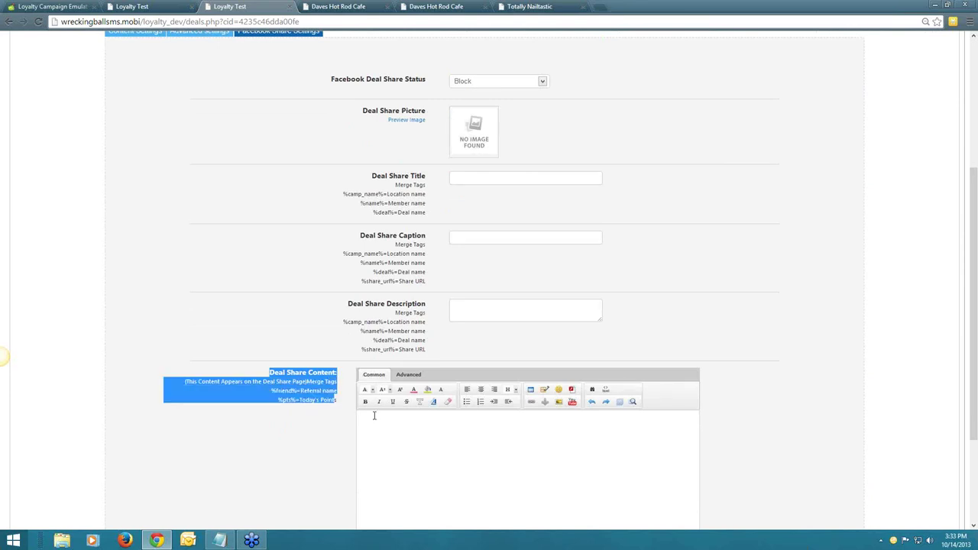
pyautogui.click(378, 420)
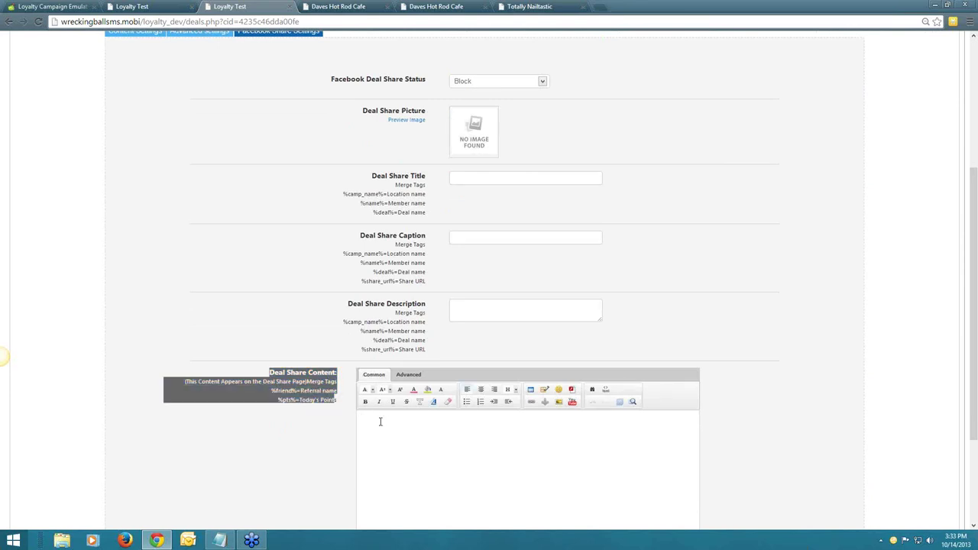
pyautogui.click(309, 380)
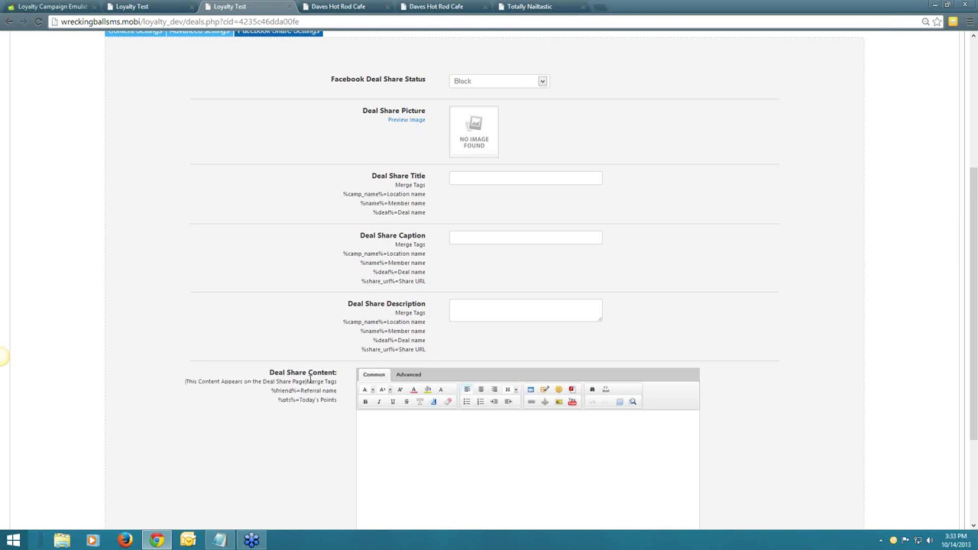
pyautogui.moveTo(309, 380); pyautogui.dragTo(334, 406)
pyautogui.click(346, 408)
pyautogui.scroll(1, 287, 246)
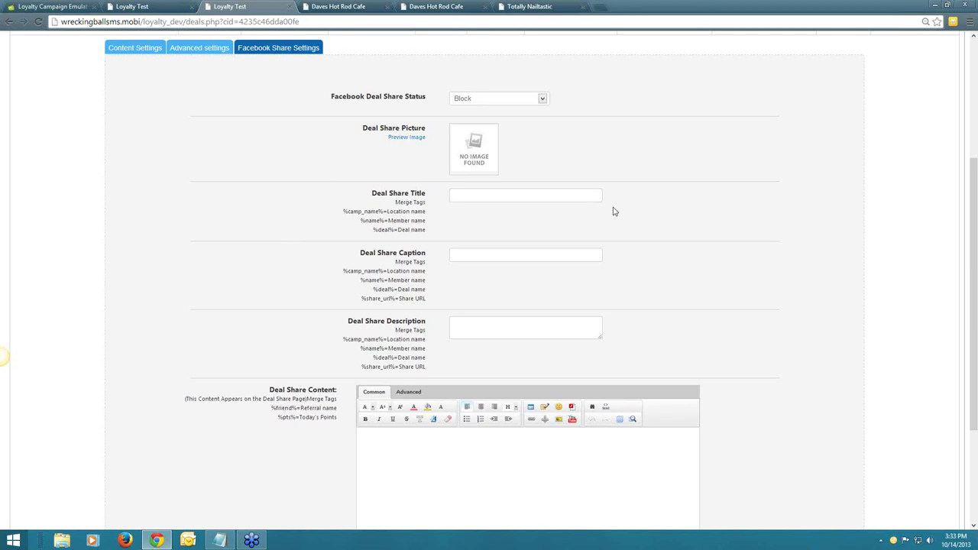
pyautogui.scroll(3, 613, 211)
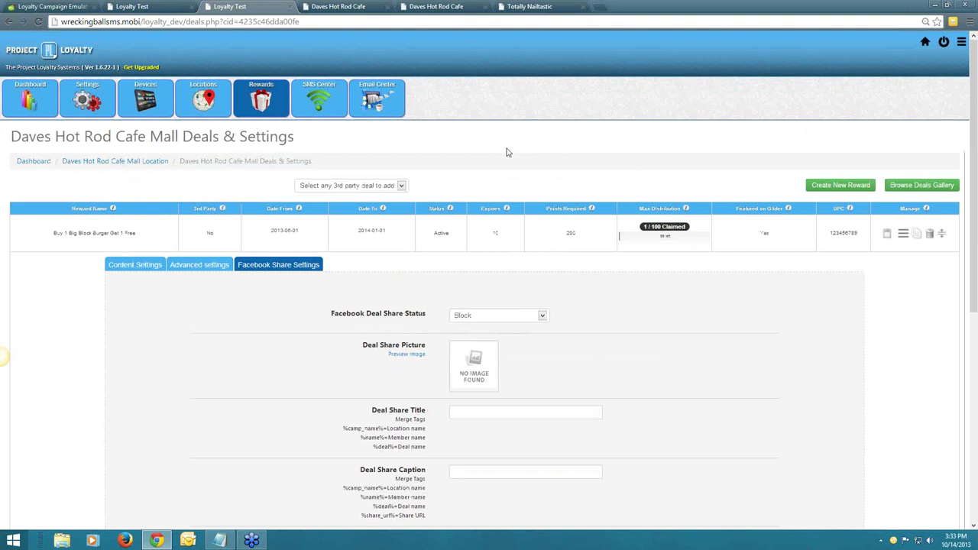
# Open the Daves Hot Rod Cafe Mall Loyalty Server URL in a new tab, which shows Error!
pyautogui.click(204, 105)
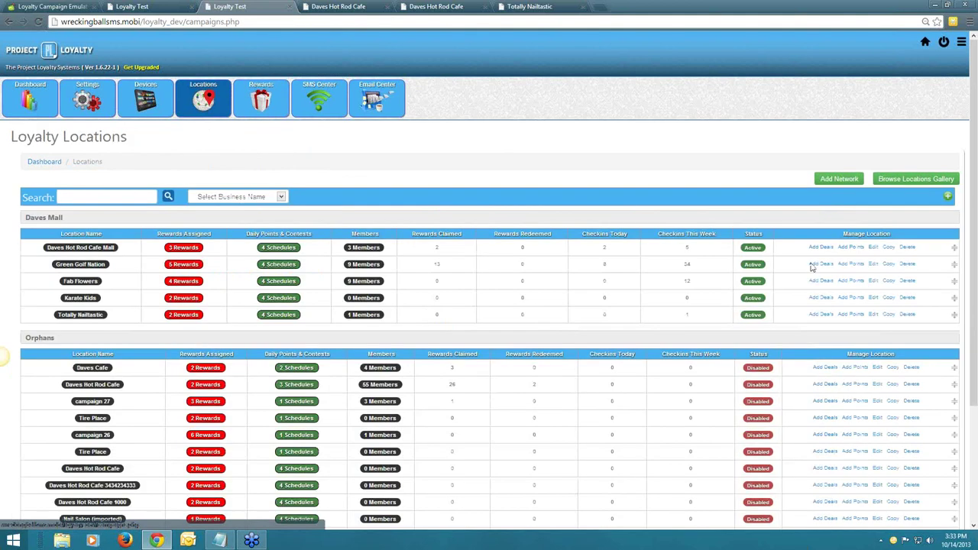
pyautogui.click(815, 265)
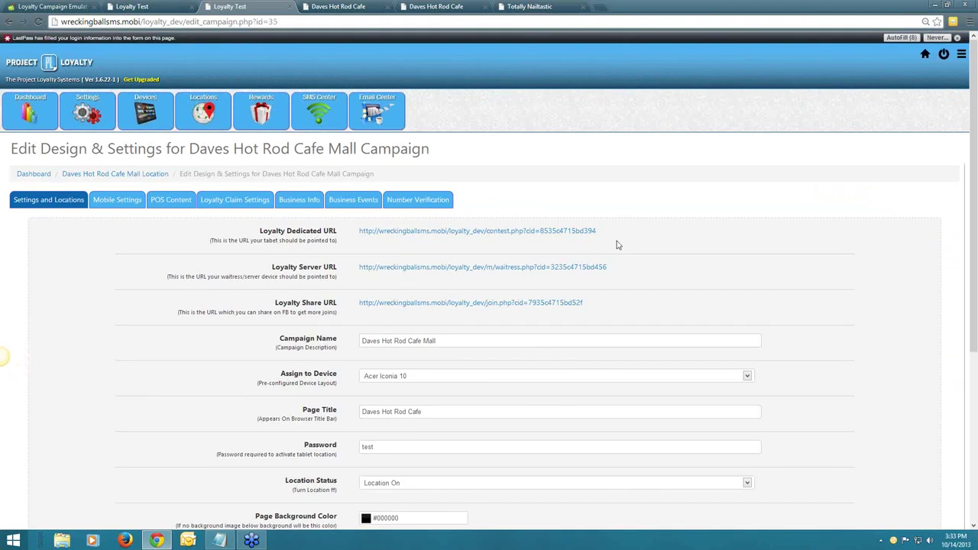
pyautogui.scroll(-1, 463, 221)
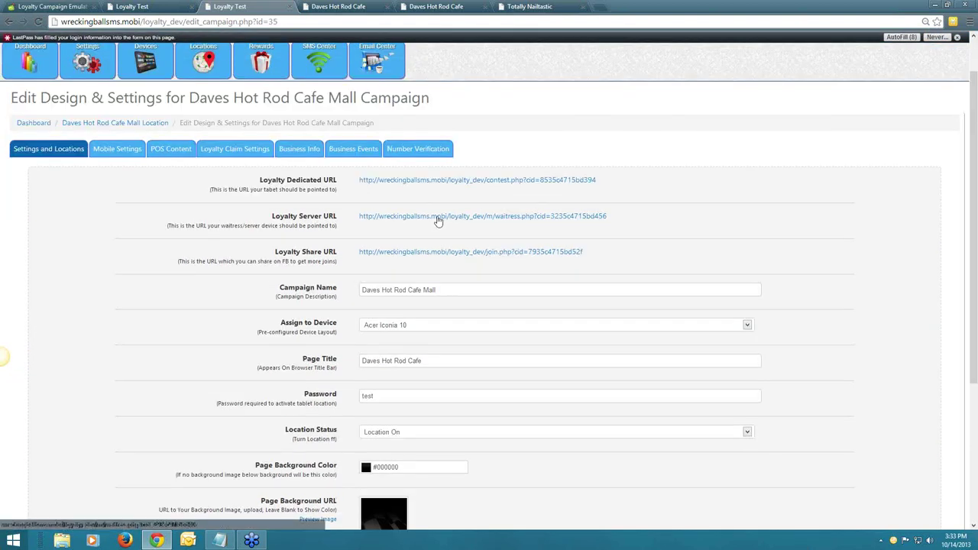
pyautogui.click(438, 218)
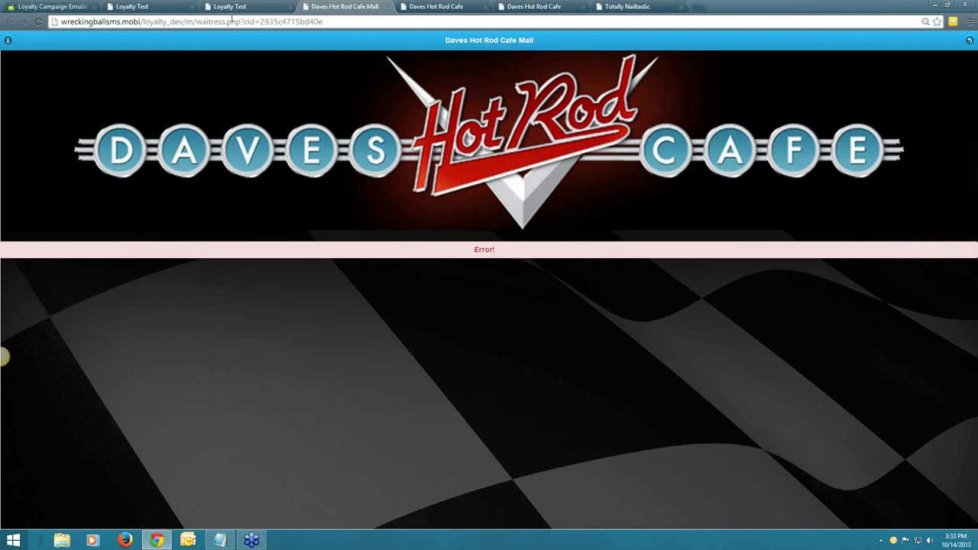
# Upload the bolts image from the Desktop into the Backgrounds folder and close the image picker.
pyautogui.click(232, 7)
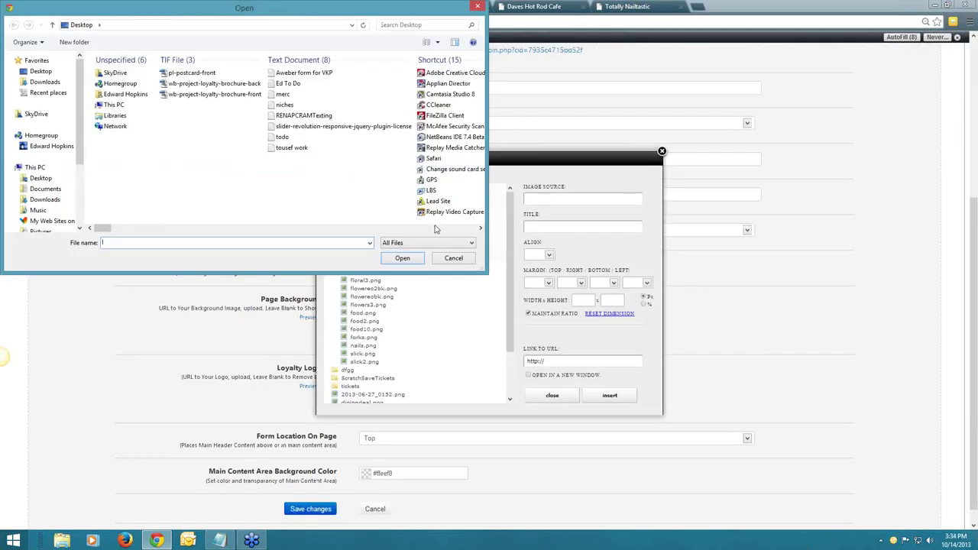
pyautogui.click(437, 228)
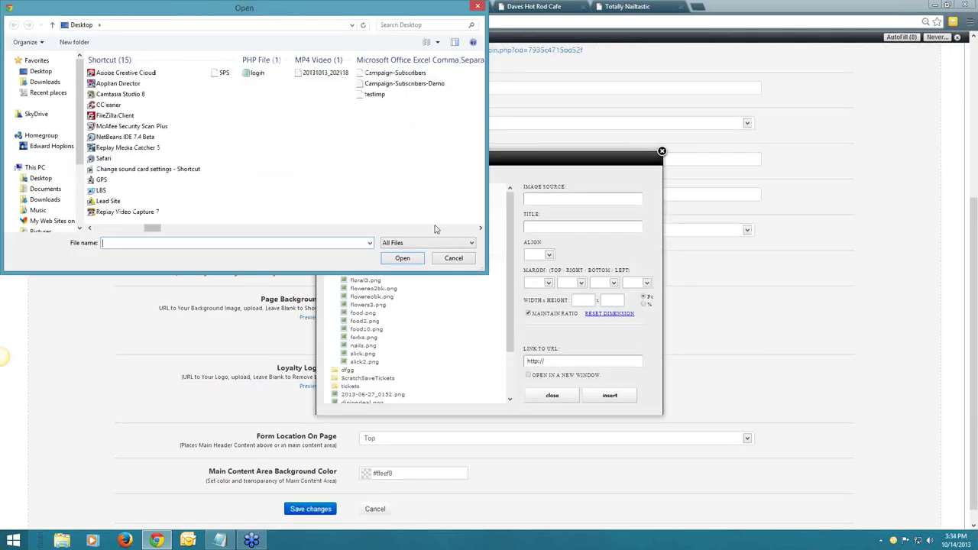
pyautogui.click(436, 228)
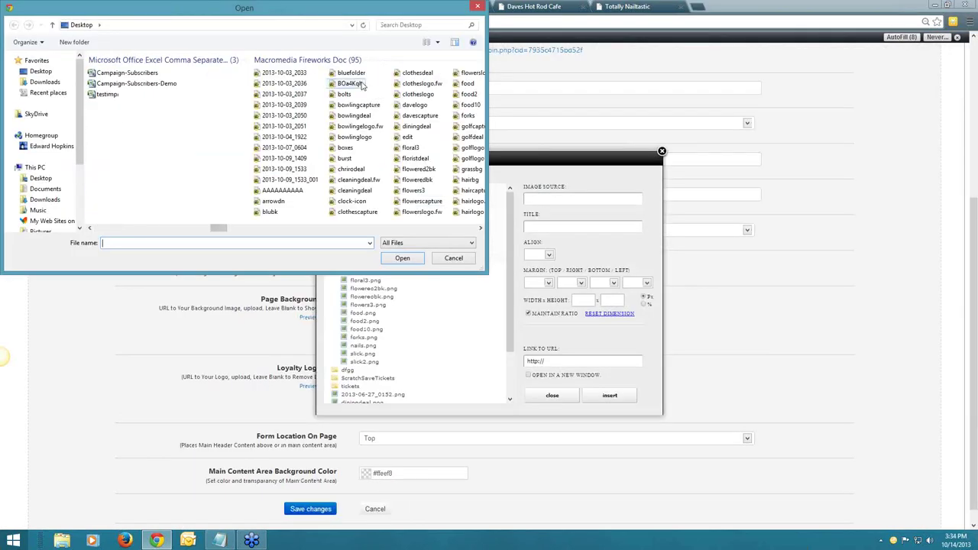
pyautogui.click(350, 84)
pyautogui.click(347, 104)
pyautogui.click(345, 94)
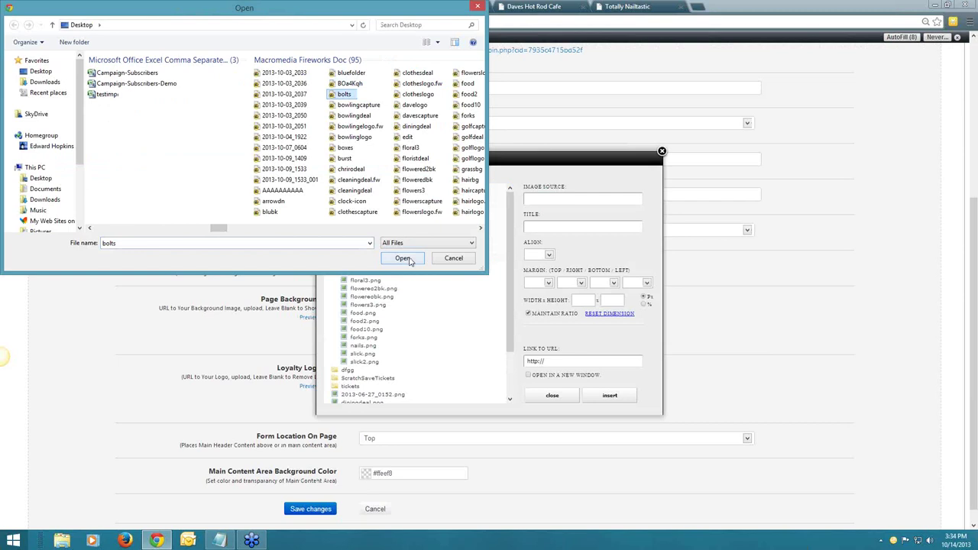
pyautogui.click(404, 258)
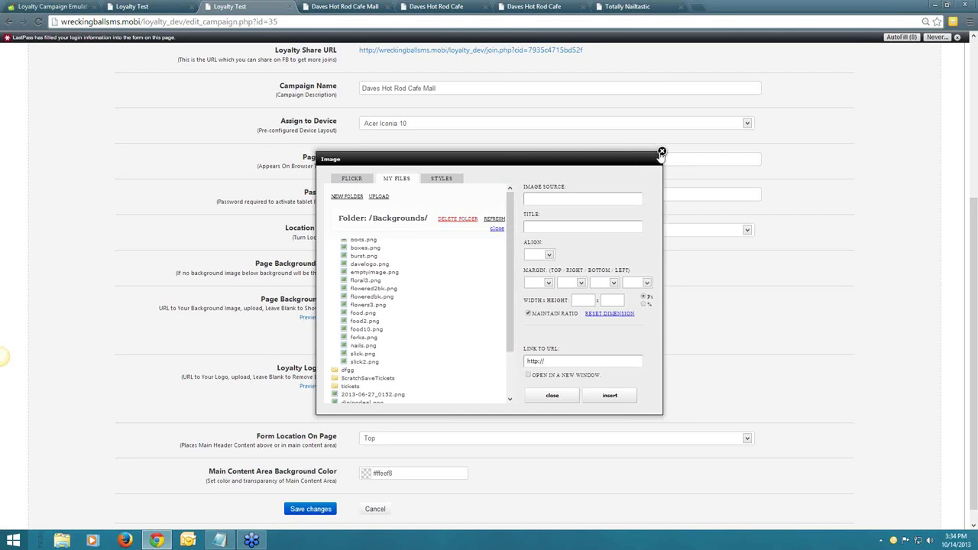
pyautogui.click(661, 153)
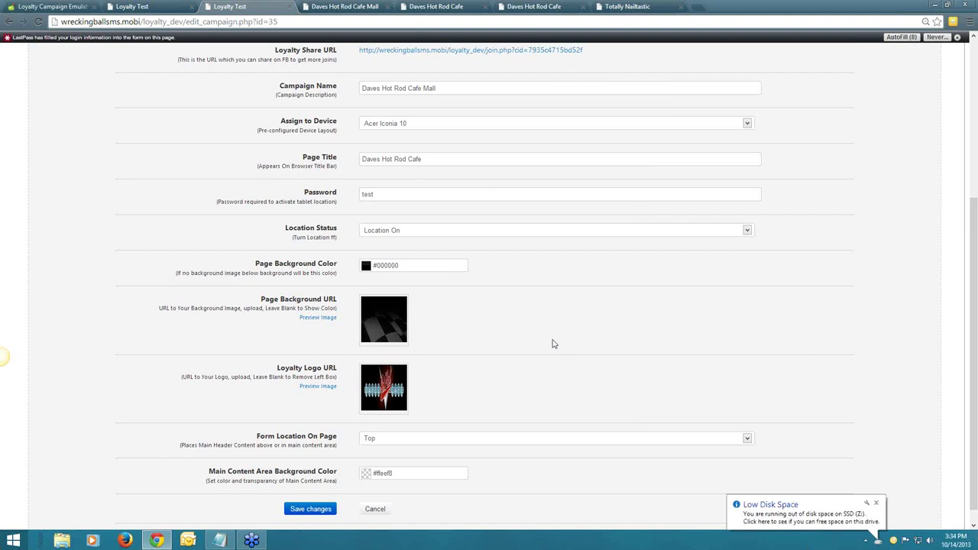
pyautogui.scroll(1, 554, 344)
pyautogui.scroll(2, 555, 344)
# Open the Daves Hot Rod Cafe Mall Contest Give Prize schedule's Scratch and Win tab.
pyautogui.click(204, 81)
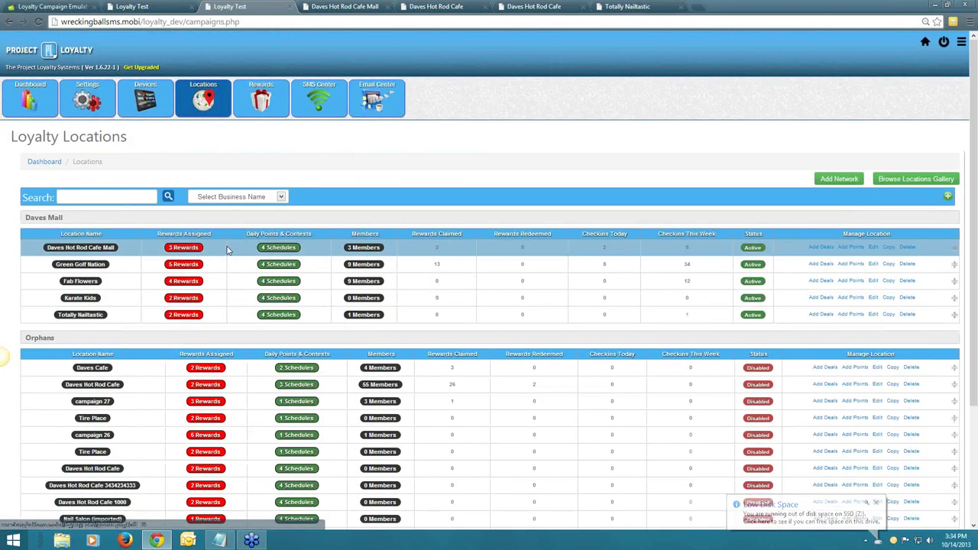
pyautogui.click(271, 249)
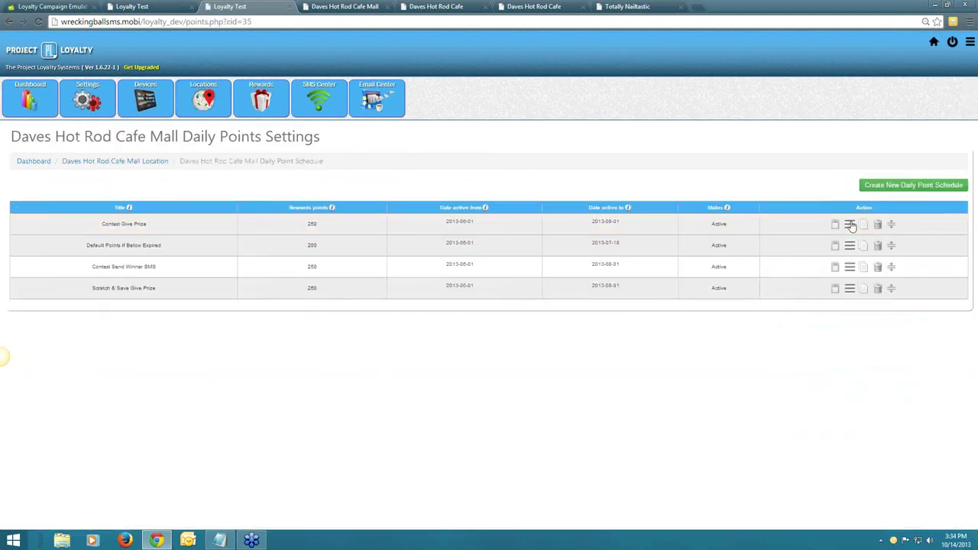
pyautogui.click(842, 224)
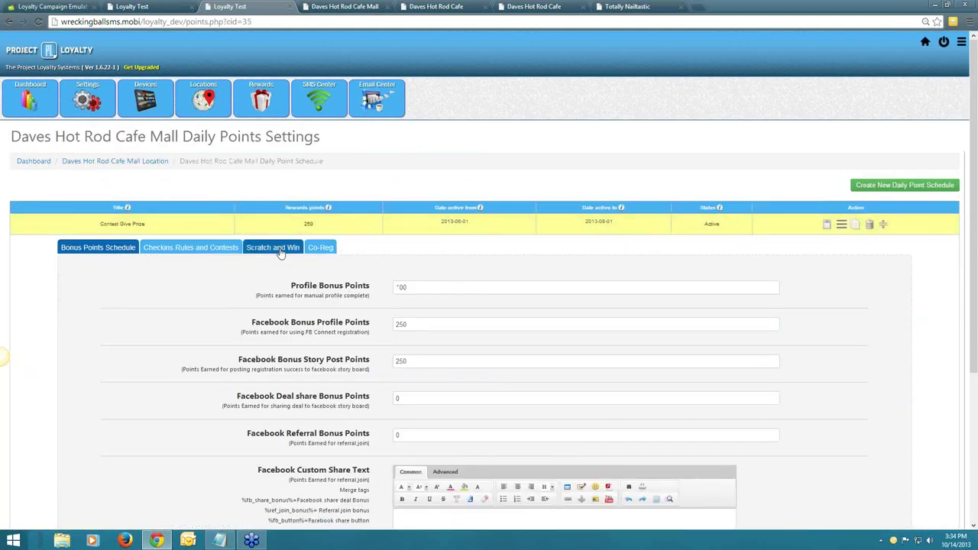
pyautogui.click(276, 250)
# Scroll through the Scratch and Win settings, then return to the Loyalty Locations list.
pyautogui.scroll(-1, 784, 281)
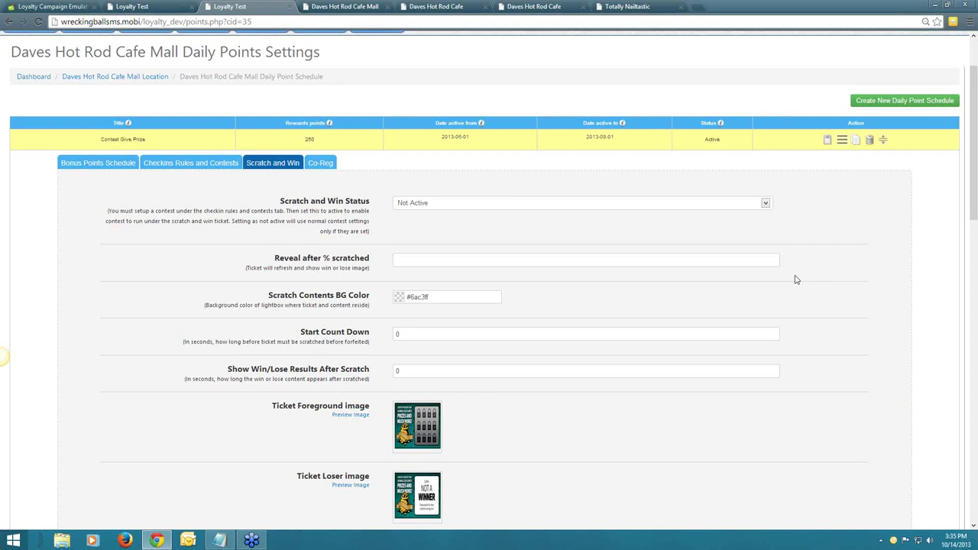
pyautogui.scroll(-6, 795, 279)
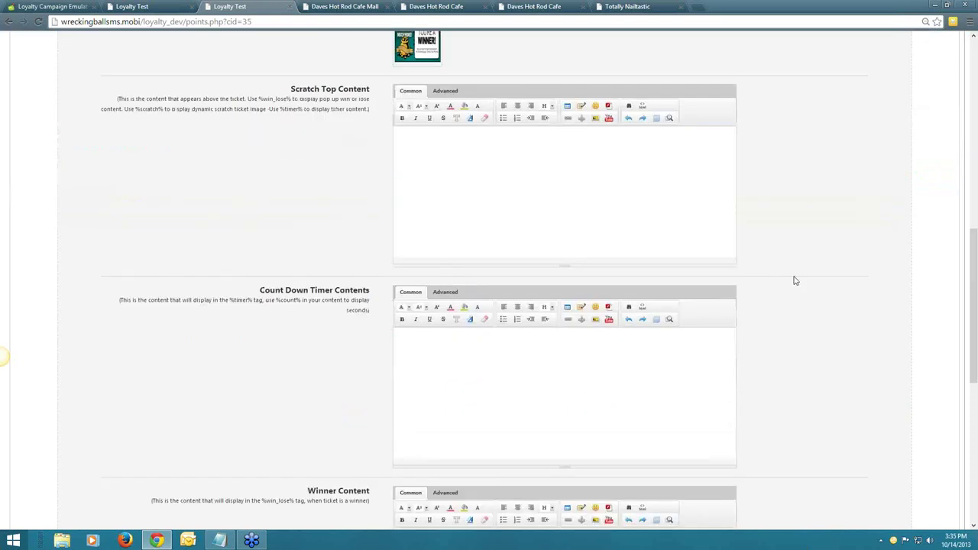
pyautogui.scroll(-5, 795, 280)
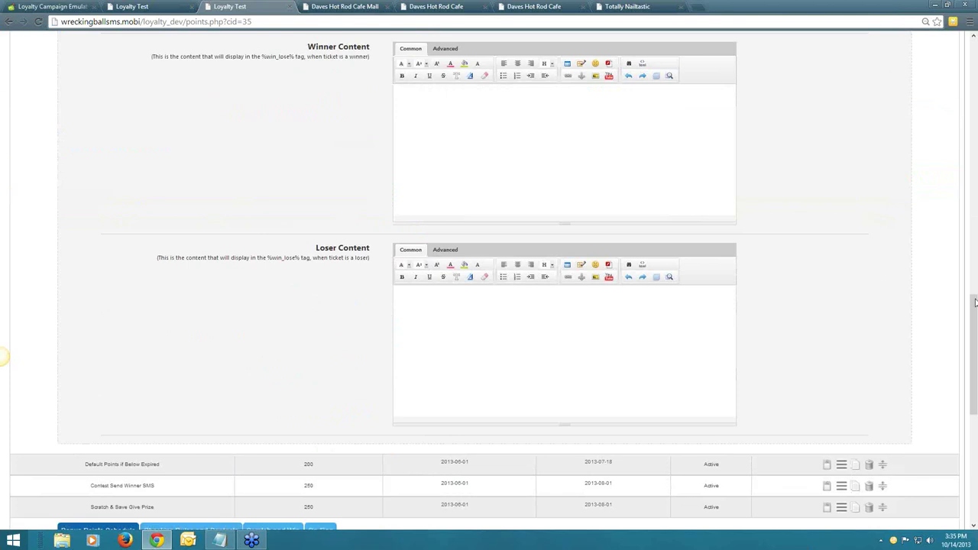
pyautogui.moveTo(975, 302); pyautogui.dragTo(974, 411)
pyautogui.scroll(-1, 963, 373)
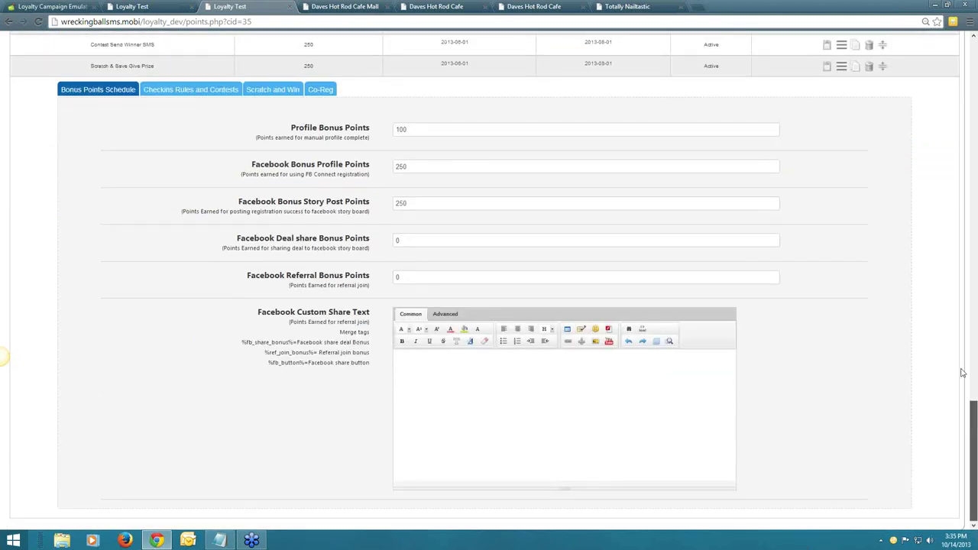
pyautogui.scroll(4, 963, 373)
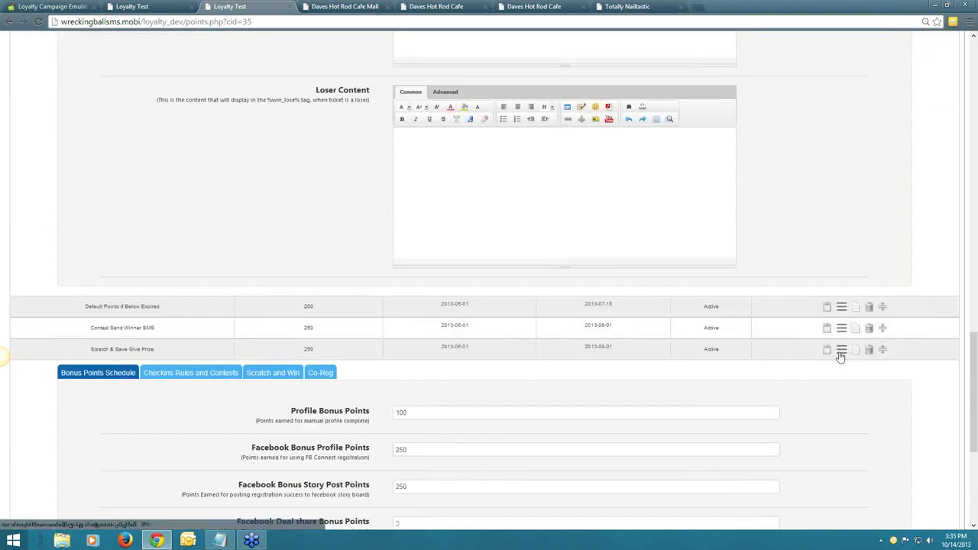
pyautogui.scroll(2, 845, 382)
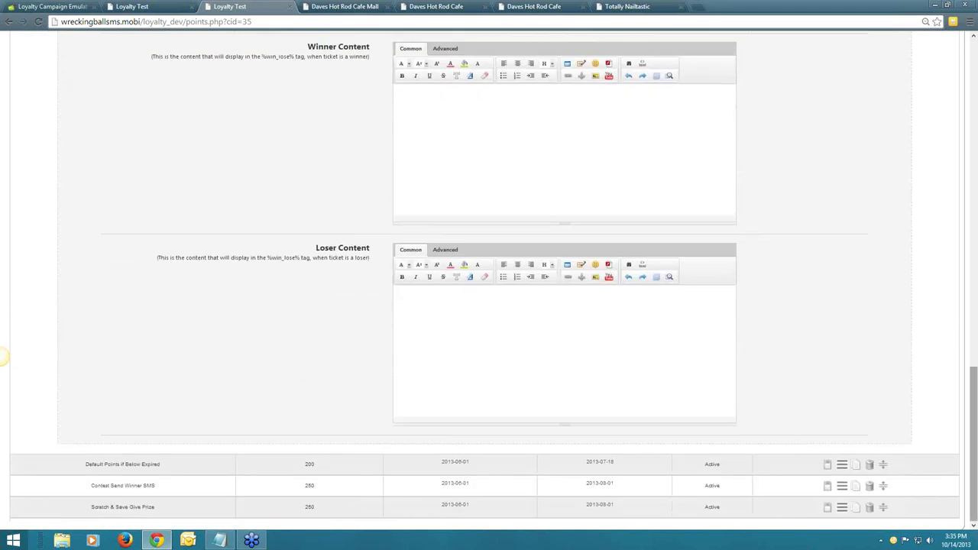
pyautogui.scroll(7, 489, 275)
pyautogui.scroll(8, 489, 276)
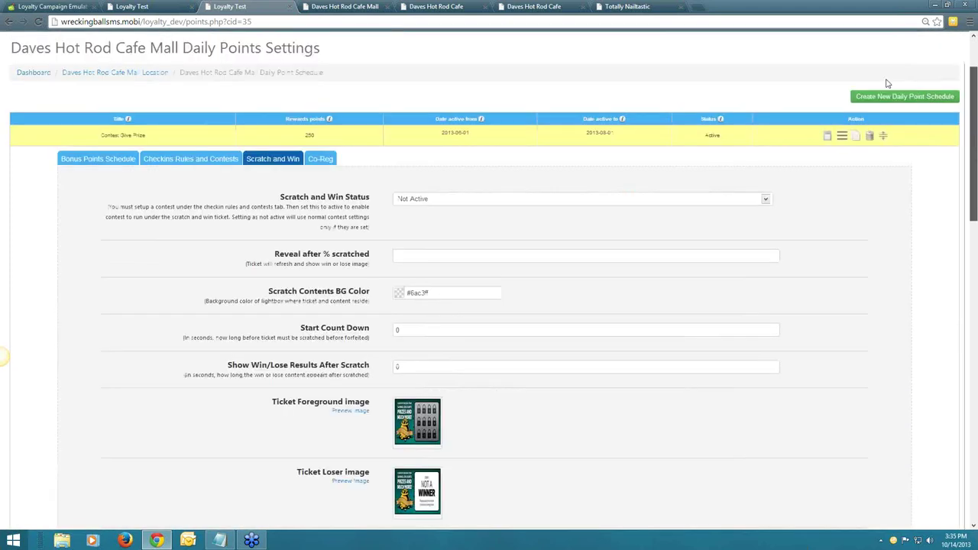
pyautogui.click(204, 79)
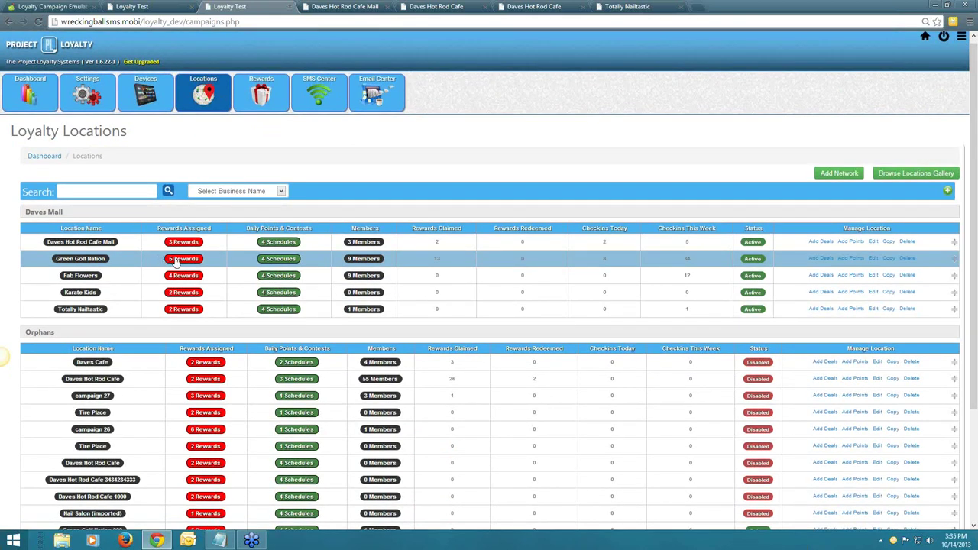
# Open Green Golf Nation's schedule, view Scratch and Win, then its Checkins Rules and Contests.
pyautogui.click(290, 263)
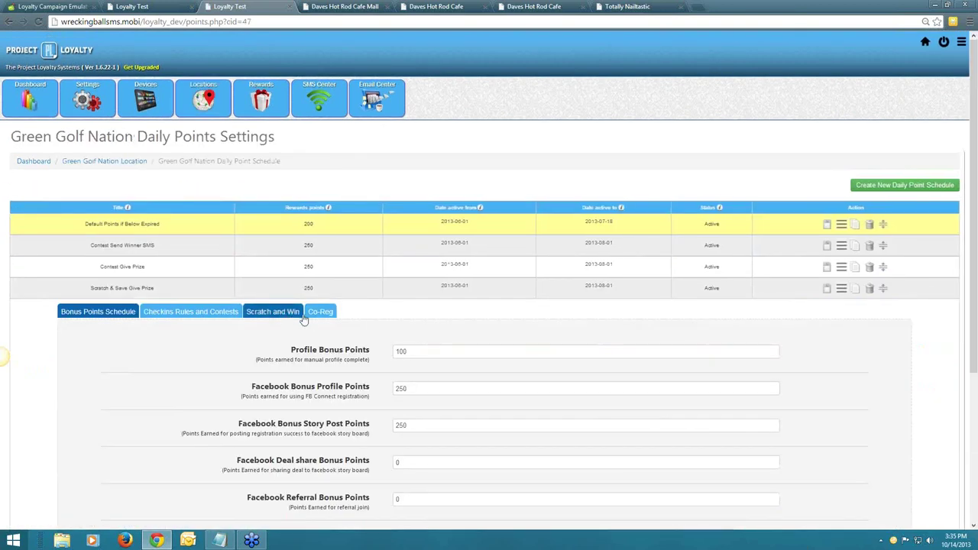
pyautogui.click(303, 315)
pyautogui.scroll(-3, 836, 357)
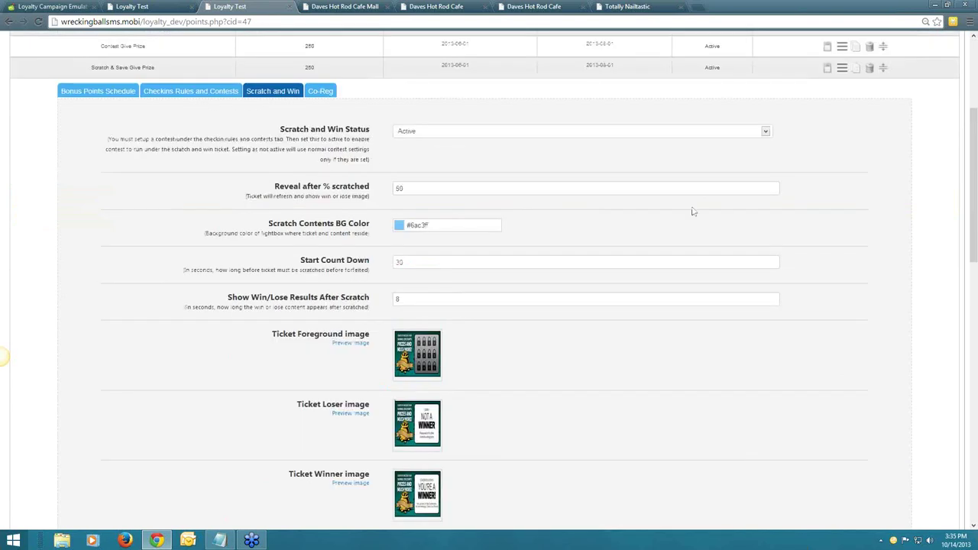
pyautogui.click(203, 93)
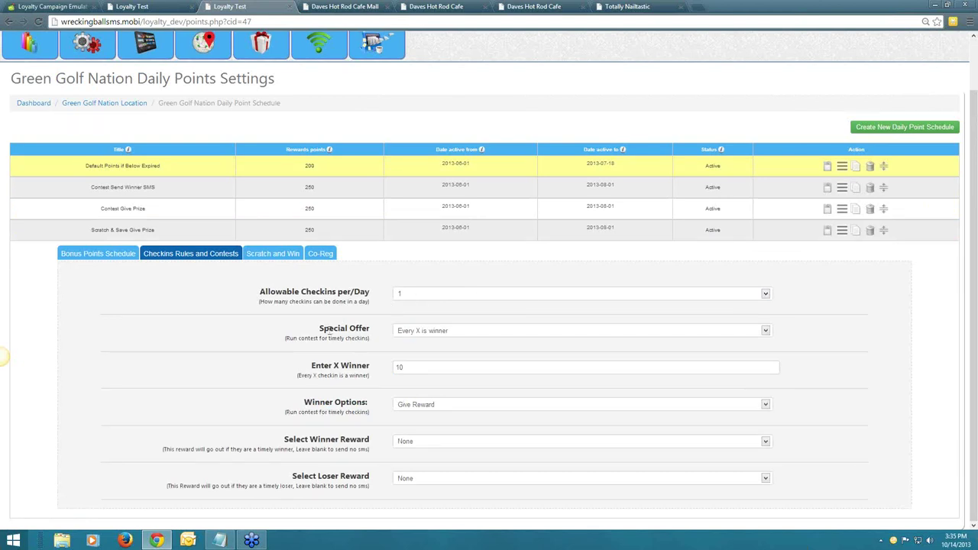
# Keep Every X is winner as the special offer type.
pyautogui.click(413, 339)
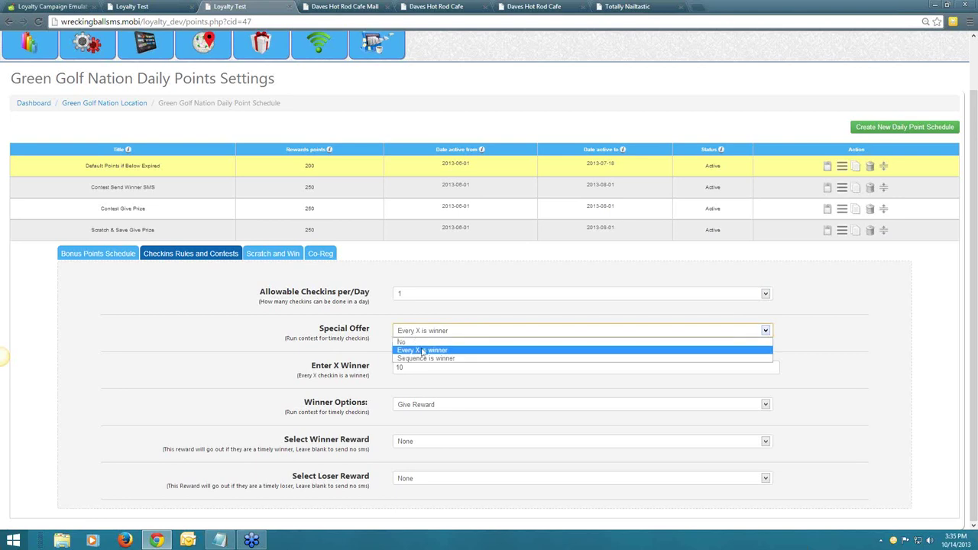
pyautogui.click(422, 351)
pyautogui.click(375, 359)
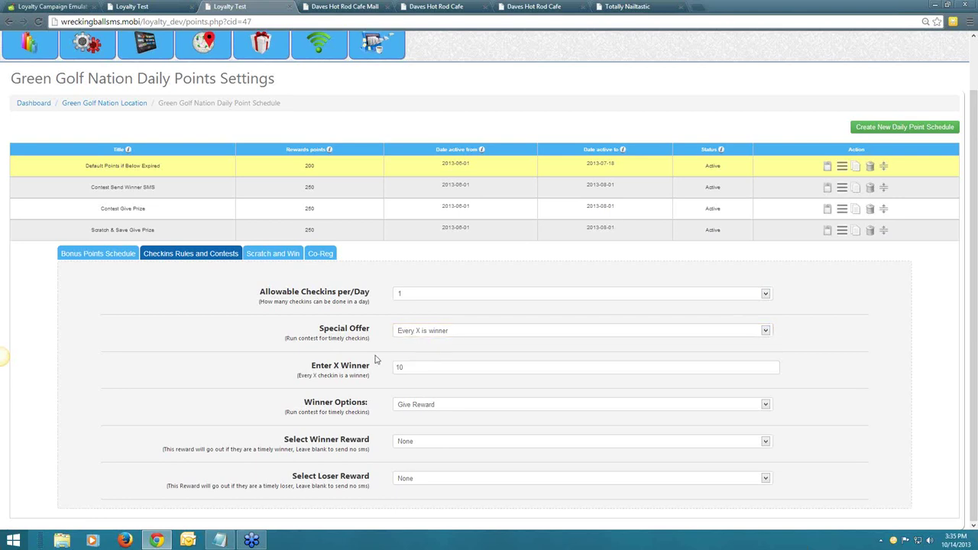
pyautogui.scroll(1, 387, 376)
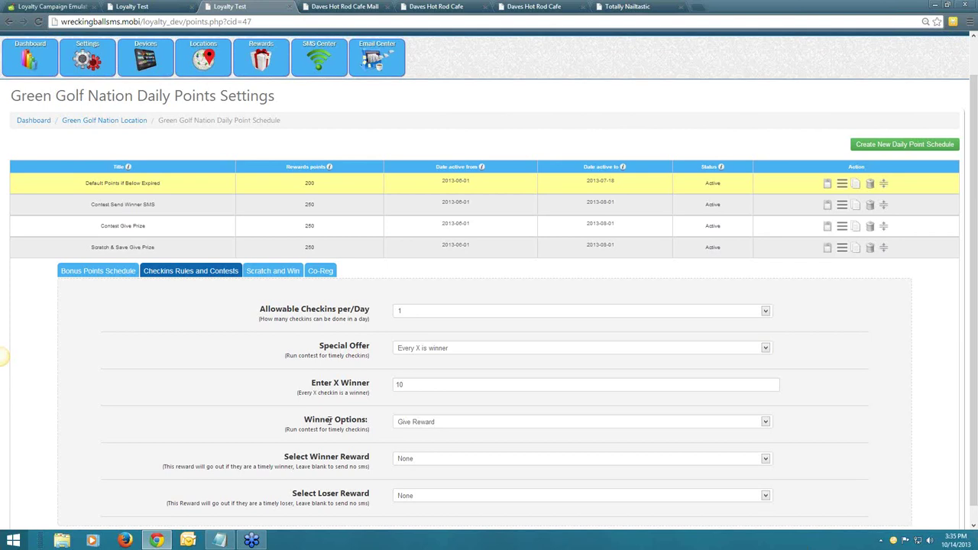
# Give winners the Buy One Pizza Get One FREE reward, then open the Scratch & Save Give Prize schedule.
pyautogui.click(437, 426)
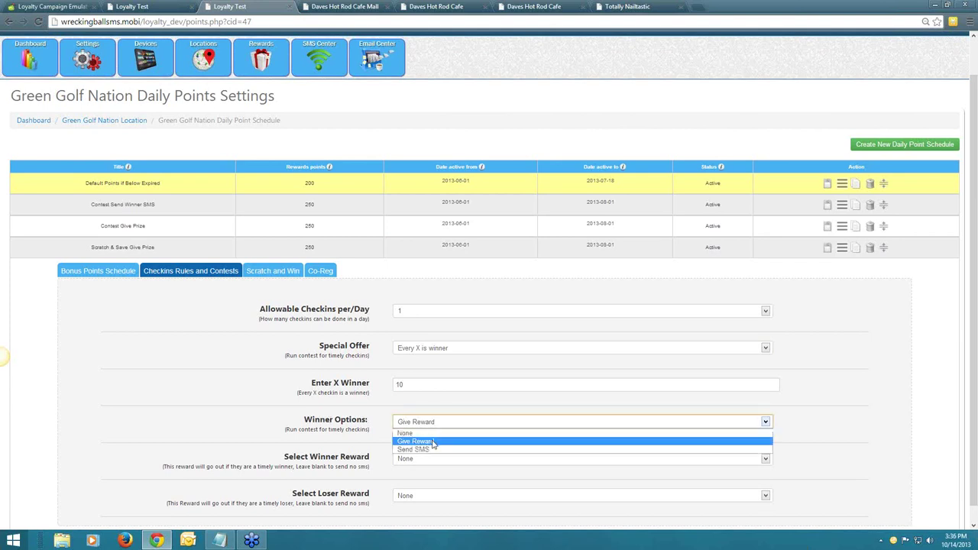
pyautogui.click(433, 442)
pyautogui.click(426, 461)
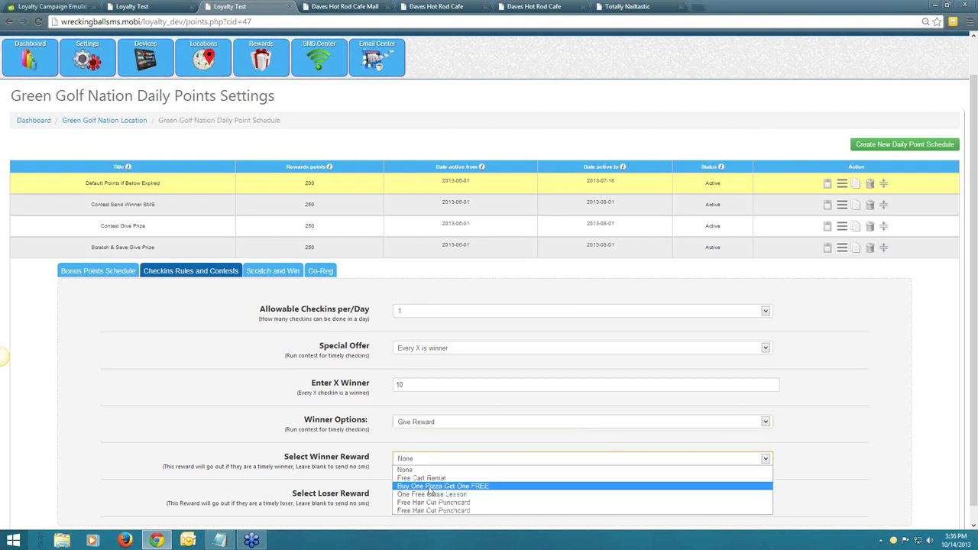
pyautogui.click(430, 487)
pyautogui.click(839, 422)
pyautogui.scroll(-1, 839, 420)
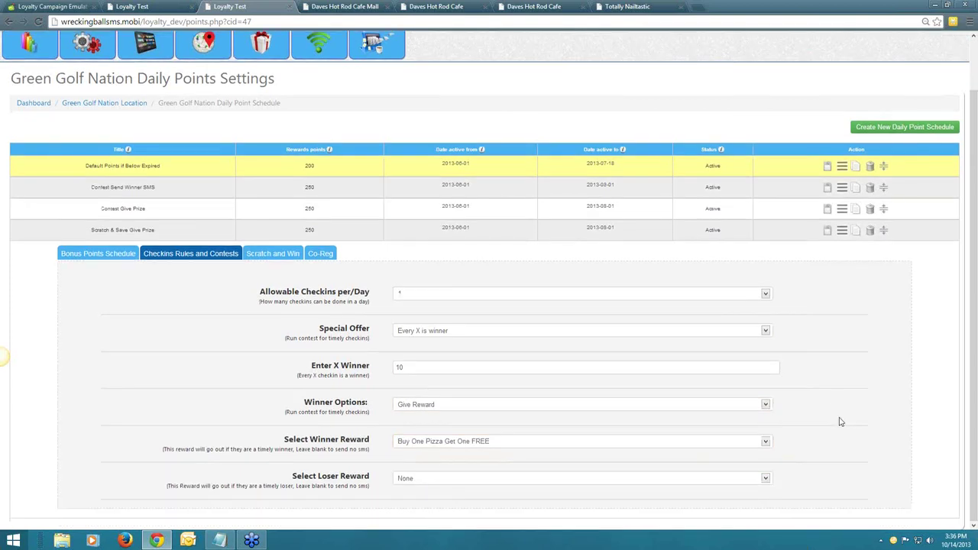
pyautogui.click(828, 231)
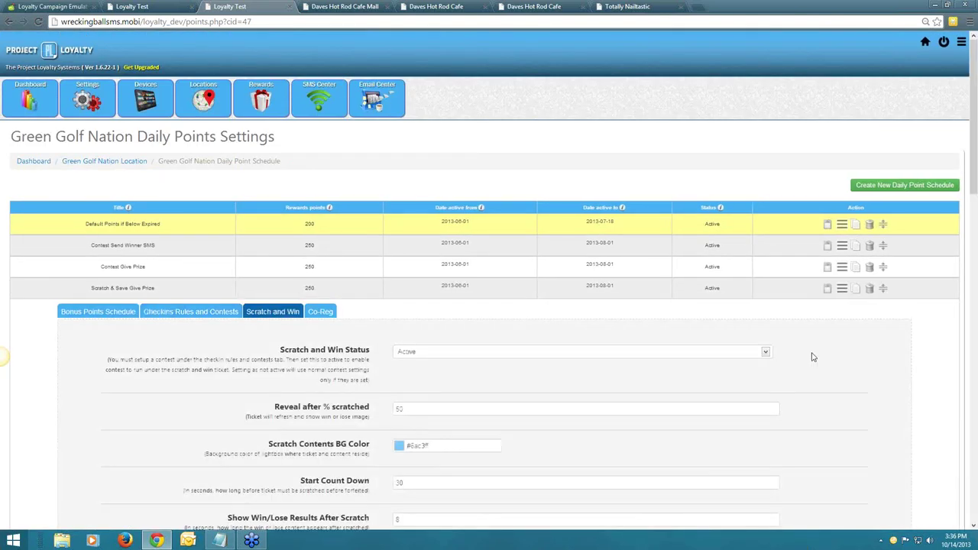
pyautogui.scroll(-3, 813, 357)
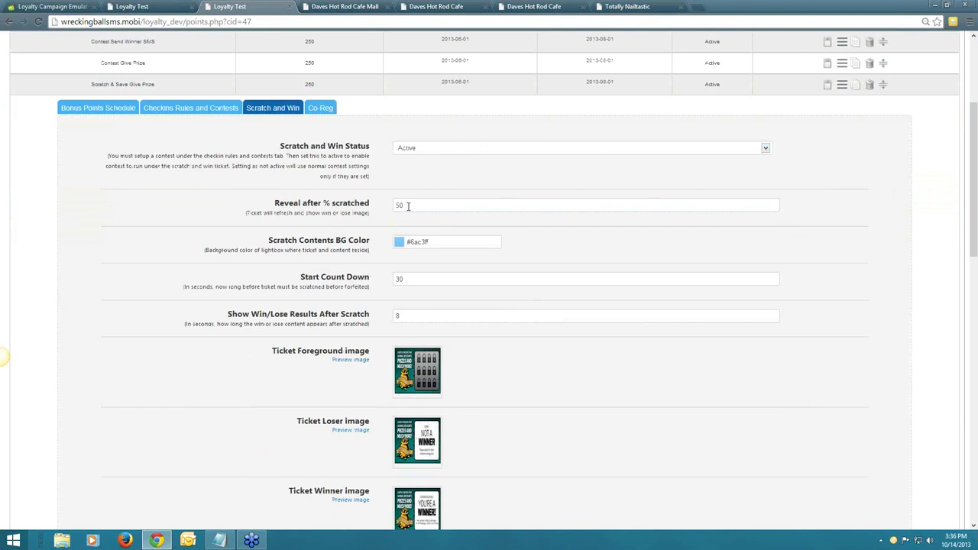
pyautogui.scroll(-1, 535, 227)
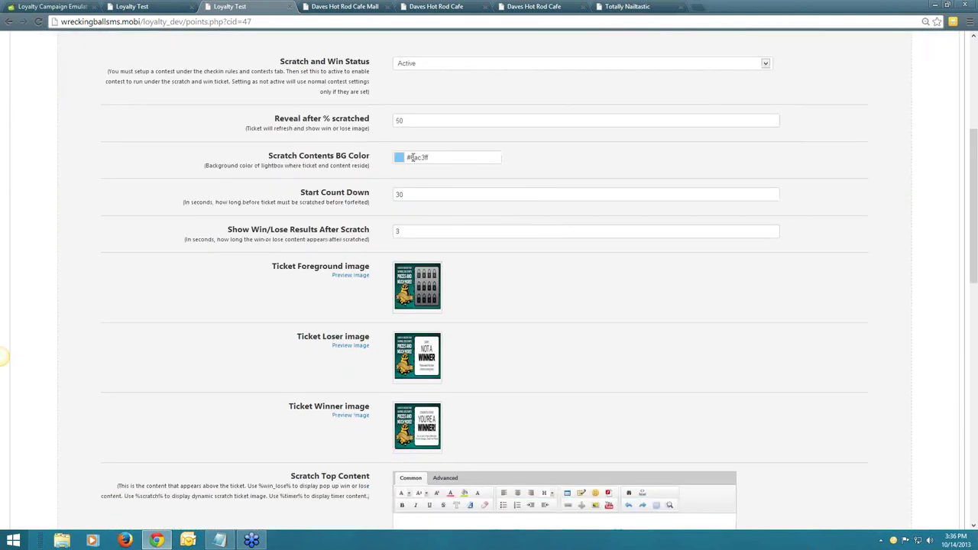
pyautogui.click(413, 157)
pyautogui.click(544, 188)
pyautogui.doubleClick(415, 198)
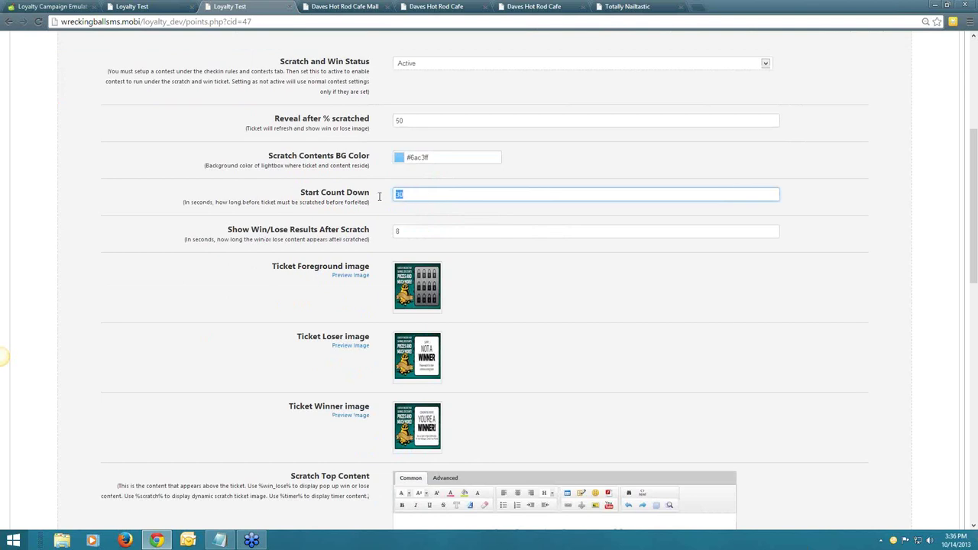
pyautogui.click(382, 208)
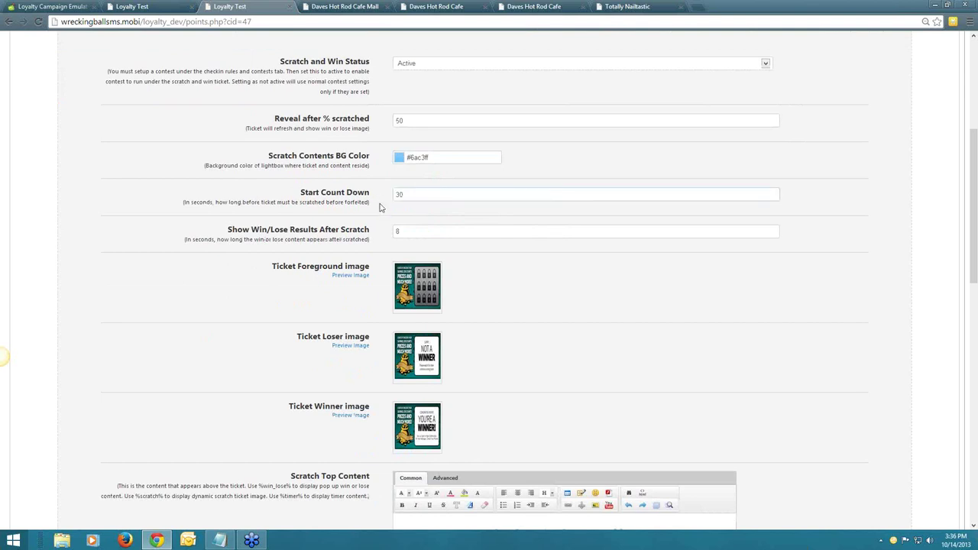
pyautogui.scroll(-1, 381, 208)
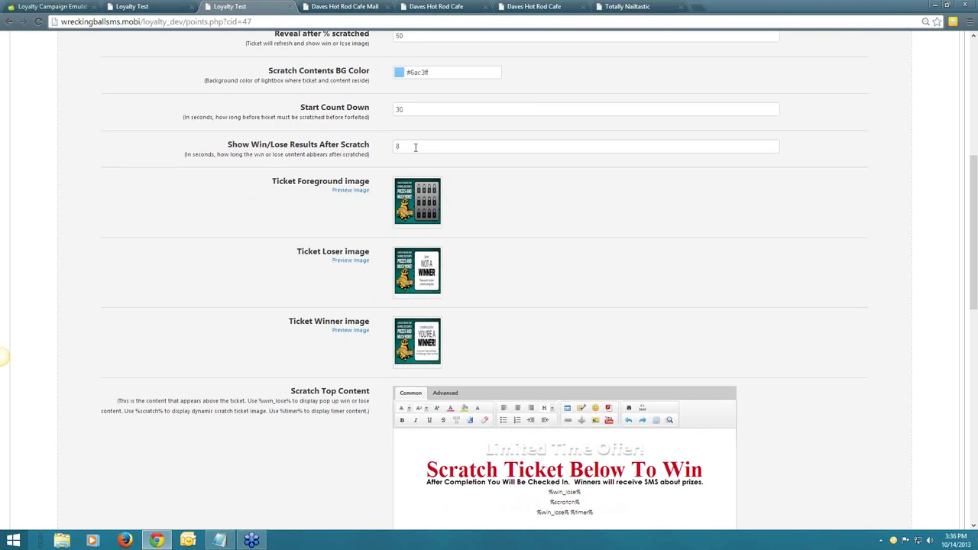
pyautogui.moveTo(399, 146); pyautogui.dragTo(388, 148)
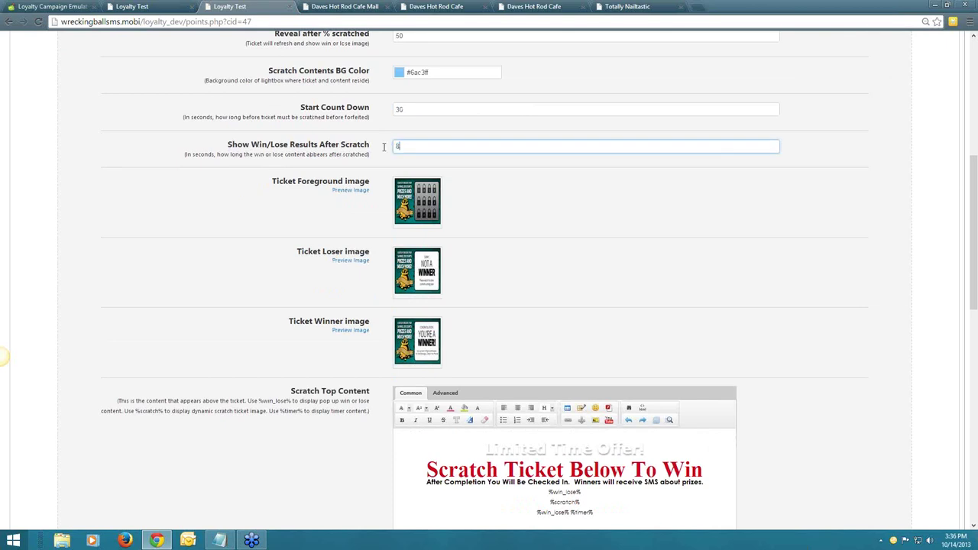
pyautogui.click(581, 192)
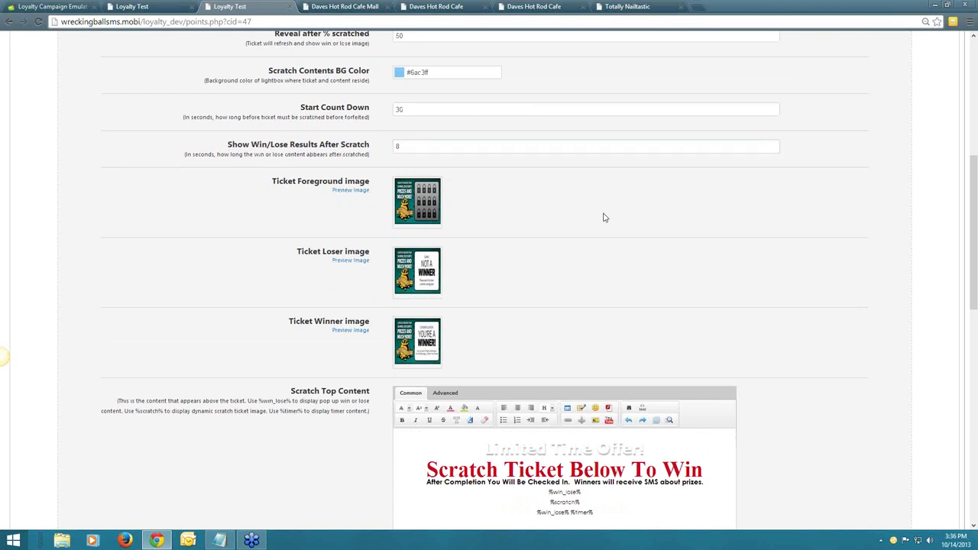
pyautogui.scroll(-1, 603, 218)
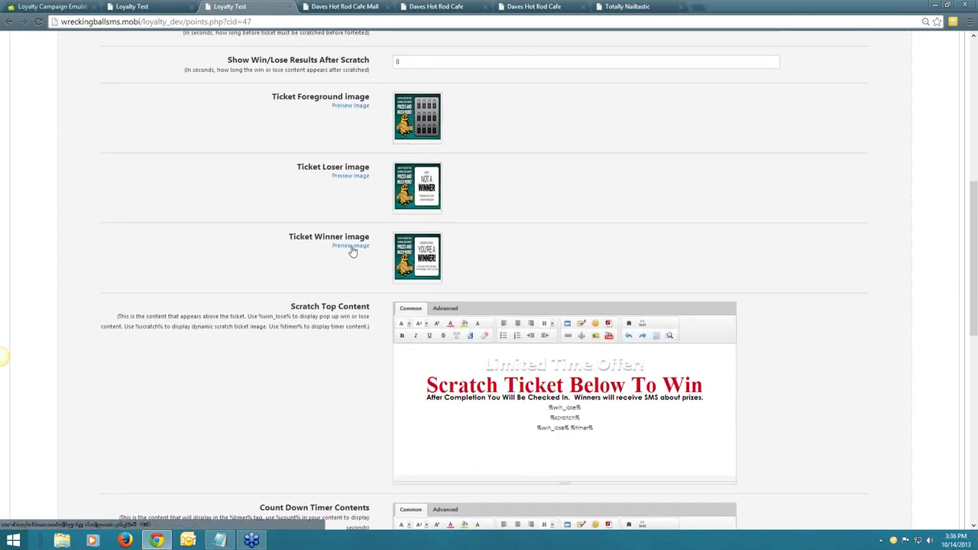
pyautogui.scroll(-3, 756, 229)
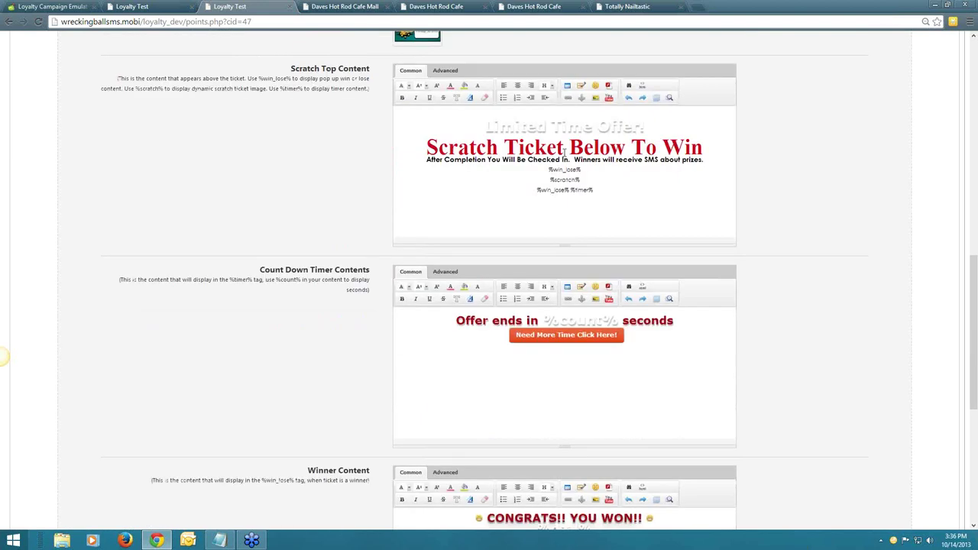
pyautogui.moveTo(465, 123); pyautogui.dragTo(601, 170)
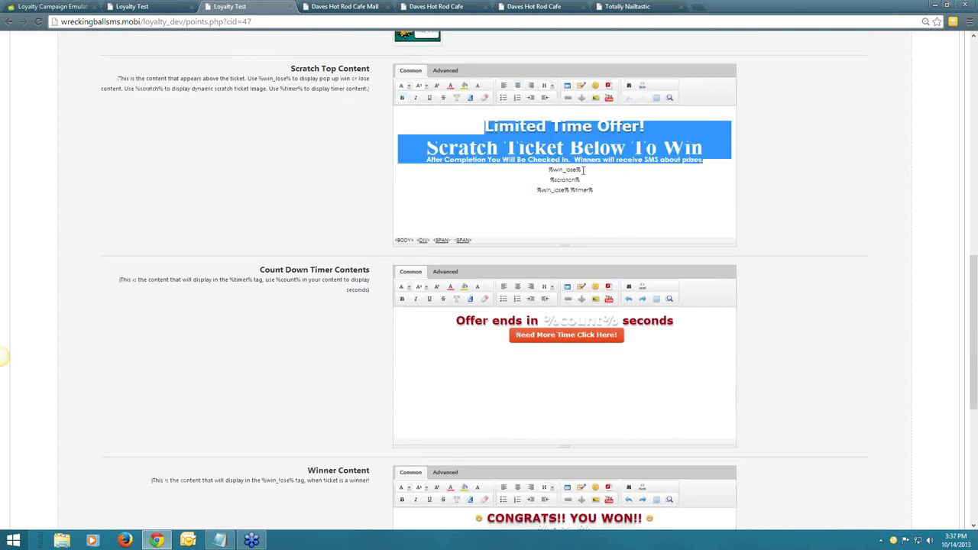
pyautogui.click(583, 169)
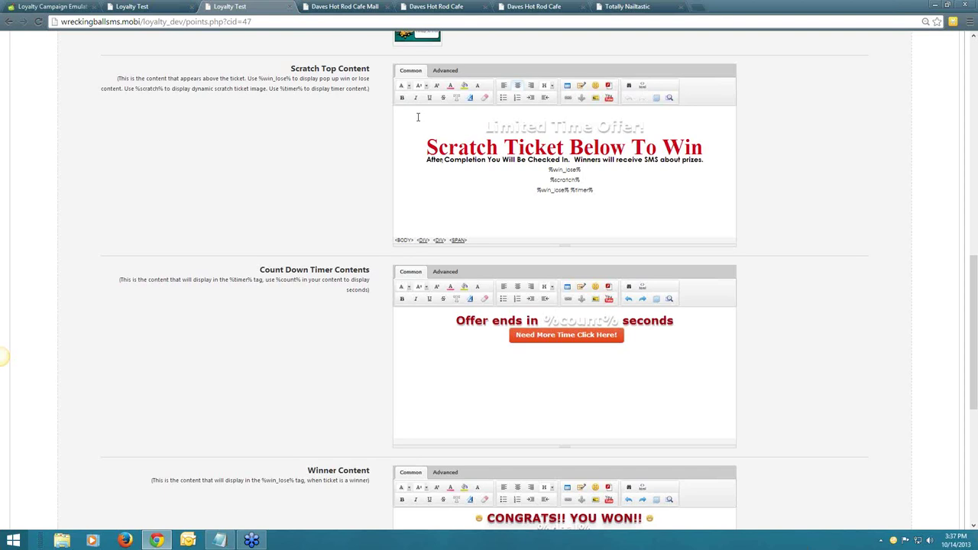
pyautogui.moveTo(583, 170); pyautogui.dragTo(549, 172)
pyautogui.click(569, 173)
pyautogui.moveTo(548, 180); pyautogui.dragTo(582, 180)
pyautogui.click(582, 180)
pyautogui.moveTo(580, 179); pyautogui.dragTo(597, 192)
pyautogui.click(546, 196)
pyautogui.scroll(-3, 597, 192)
pyautogui.scroll(-1, 586, 374)
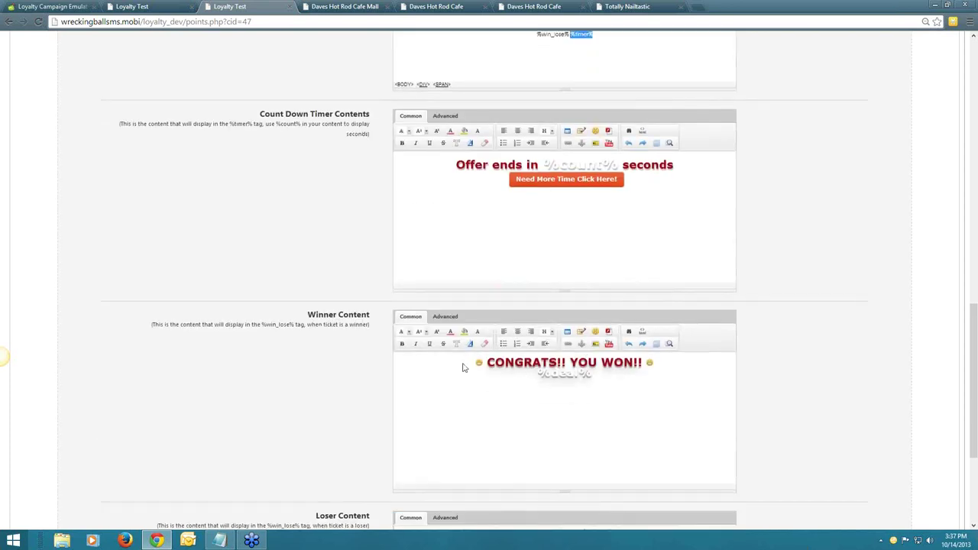
pyautogui.scroll(1, 463, 368)
pyautogui.scroll(-2, 462, 367)
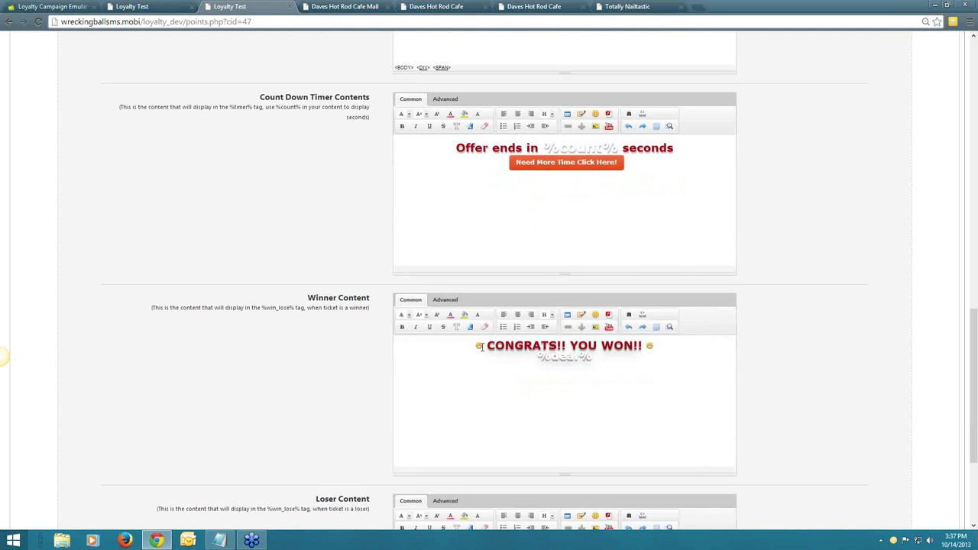
pyautogui.tripleClick(619, 359)
pyautogui.click(619, 364)
pyautogui.scroll(-1, 461, 411)
pyautogui.scroll(2, 461, 410)
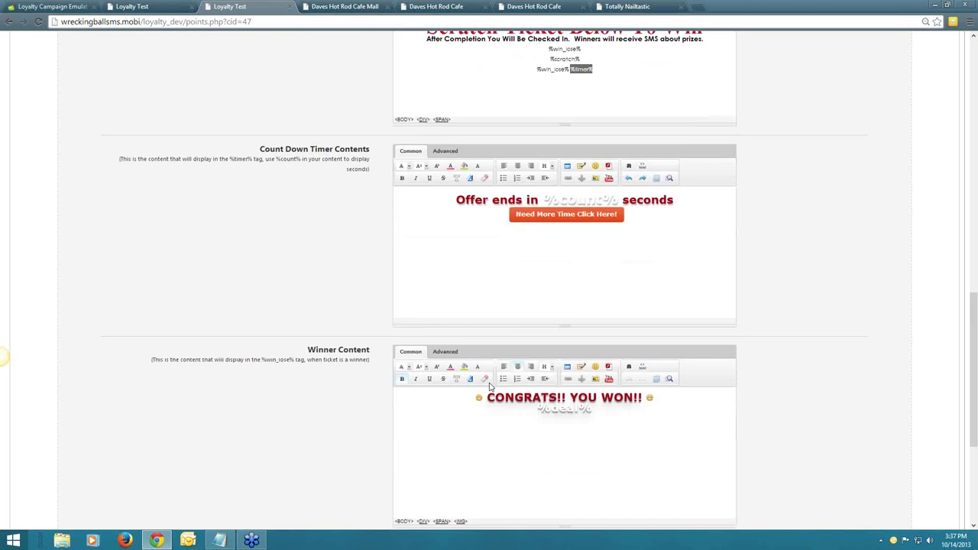
pyautogui.scroll(6, 508, 360)
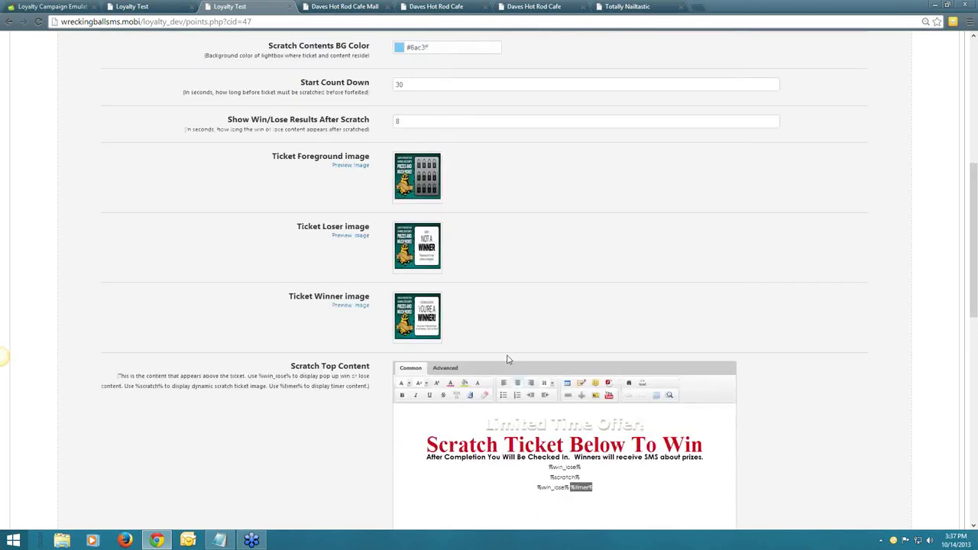
pyautogui.scroll(3, 508, 359)
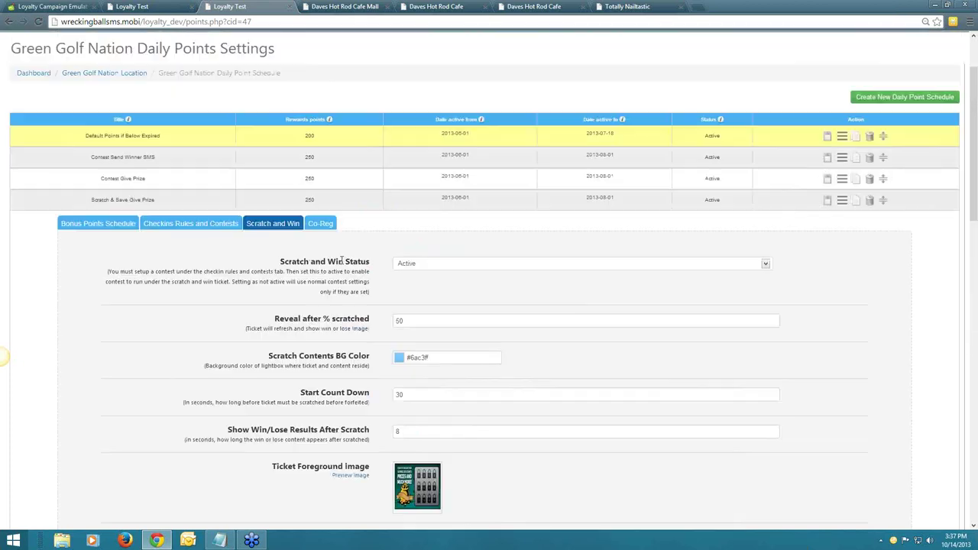
# Review the Checkins Rules and Contests settings, then go to System Settings.
pyautogui.click(204, 226)
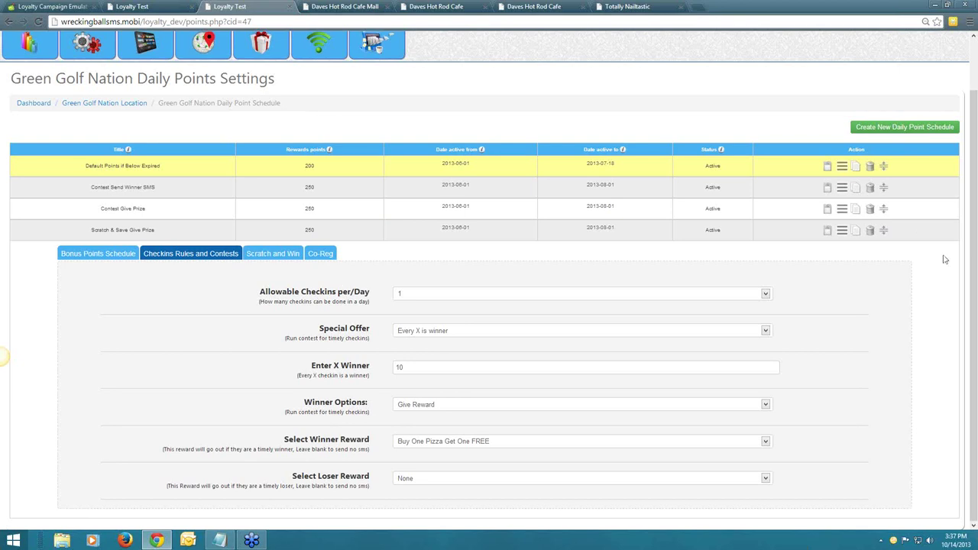
pyautogui.click(192, 114)
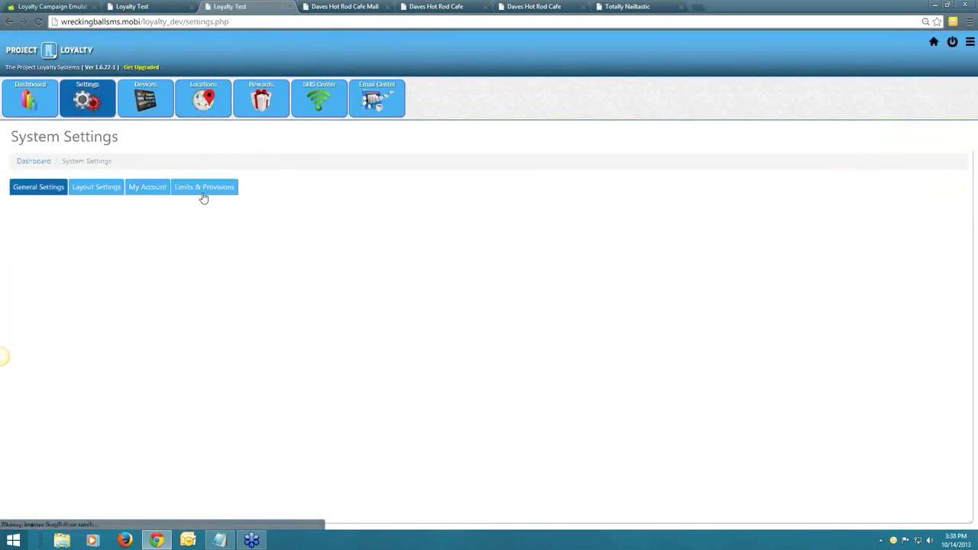
# Review Limits & Provisions and the add-on location credit packages, then switch to Totally Nailtastic.
pyautogui.click(203, 198)
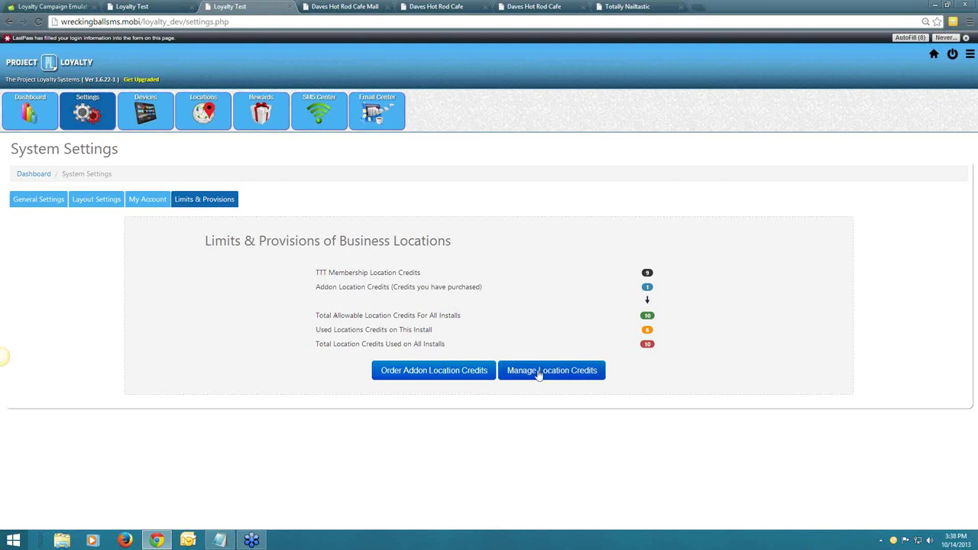
pyautogui.click(451, 372)
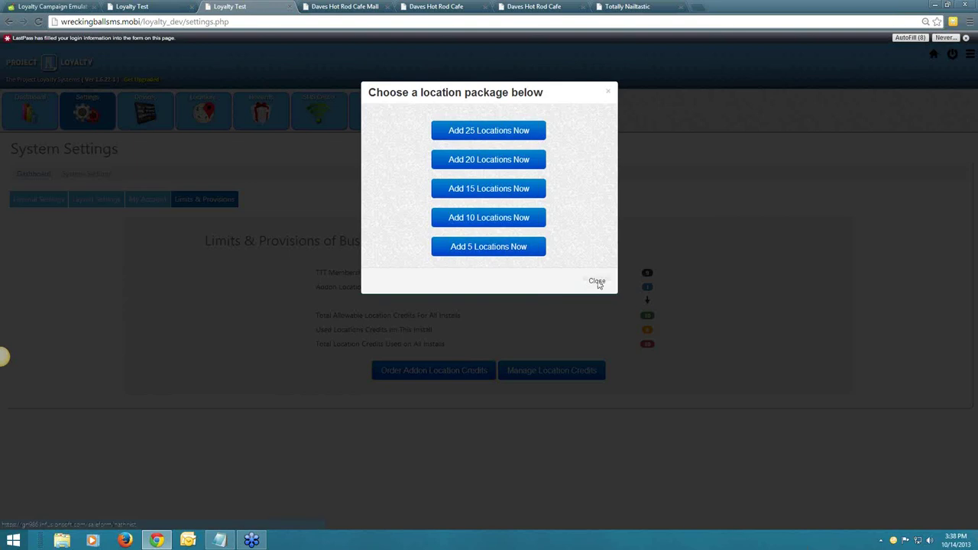
pyautogui.click(597, 282)
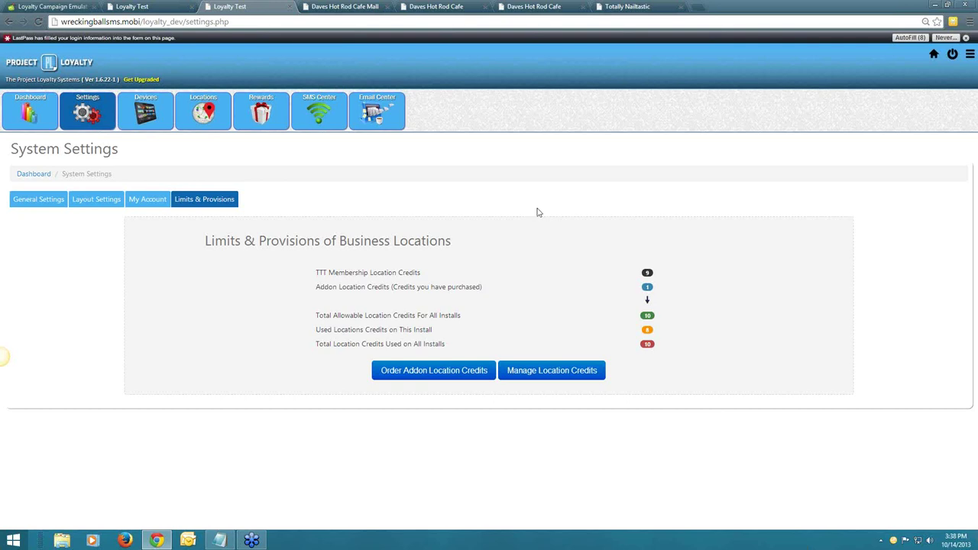
pyautogui.click(617, 8)
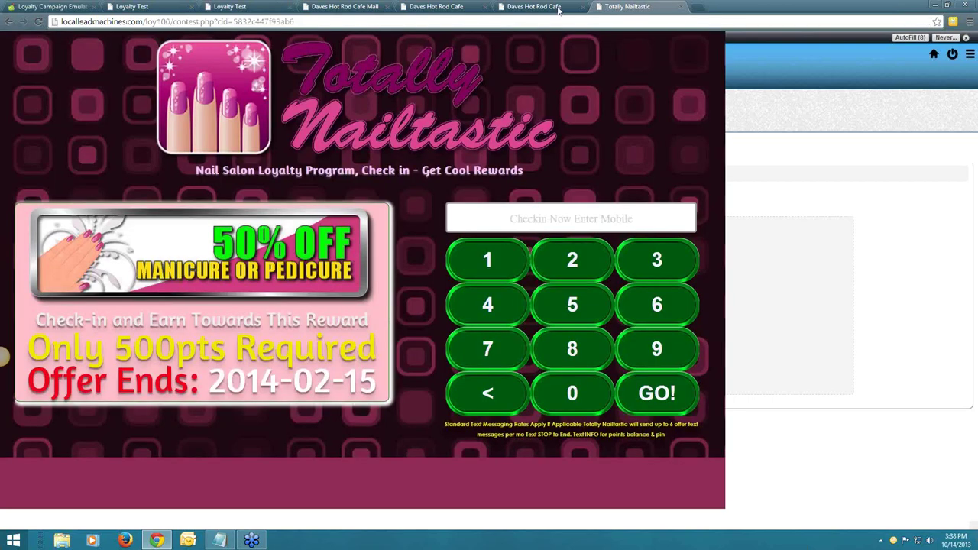
# From the Daves Hot Rod Cafe home page, go to My Account and start the 250-point Facebook share.
pyautogui.click(559, 9)
pyautogui.click(440, 6)
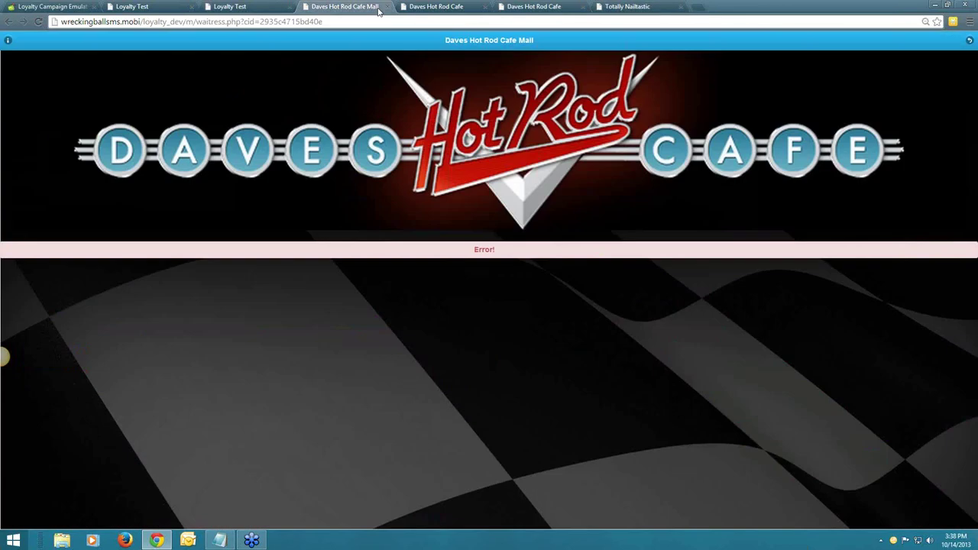
pyautogui.press('super+Down')
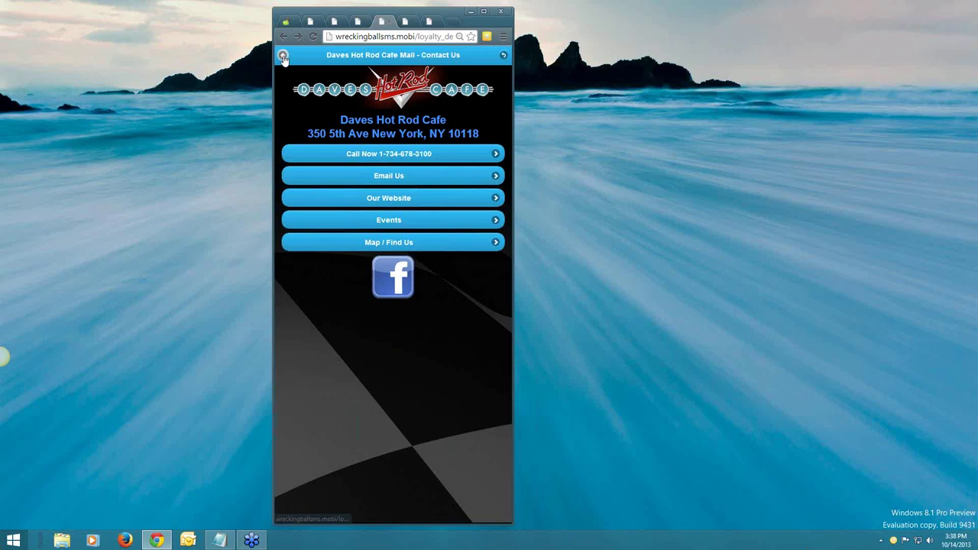
pyautogui.click(282, 56)
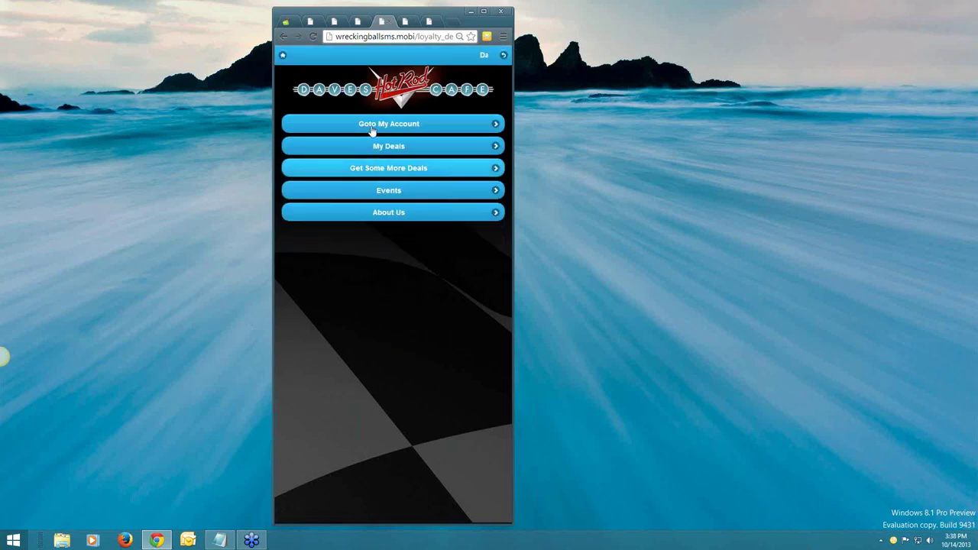
pyautogui.click(370, 123)
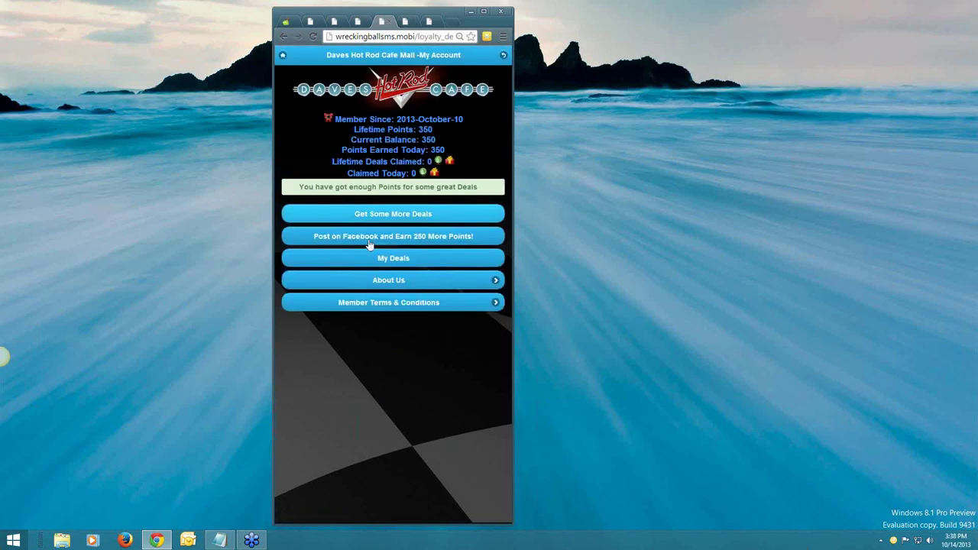
pyautogui.click(341, 237)
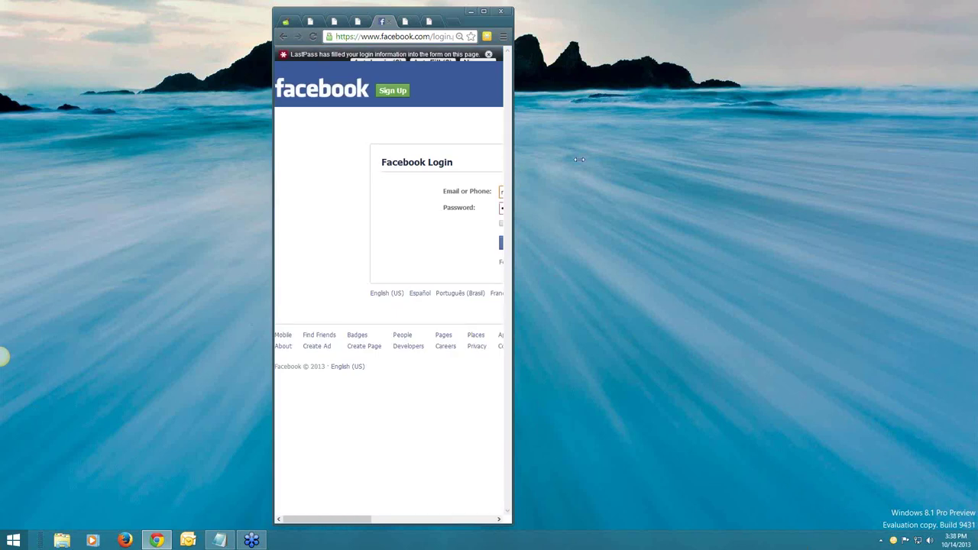
# Log into Facebook with the saved AutoLogin account and share the post with the comment 'This is cool'.
pyautogui.moveTo(579, 159); pyautogui.dragTo(673, 159)
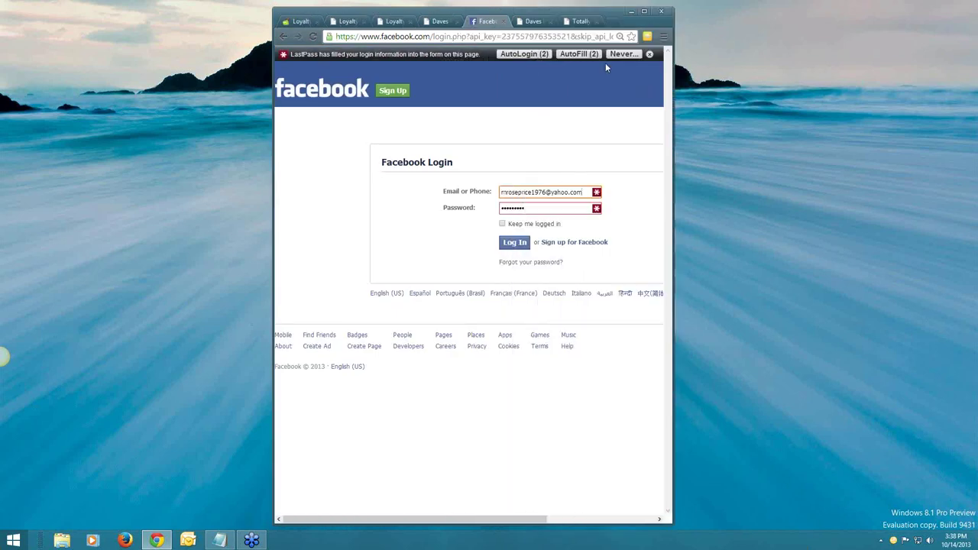
pyautogui.click(525, 54)
pyautogui.click(535, 79)
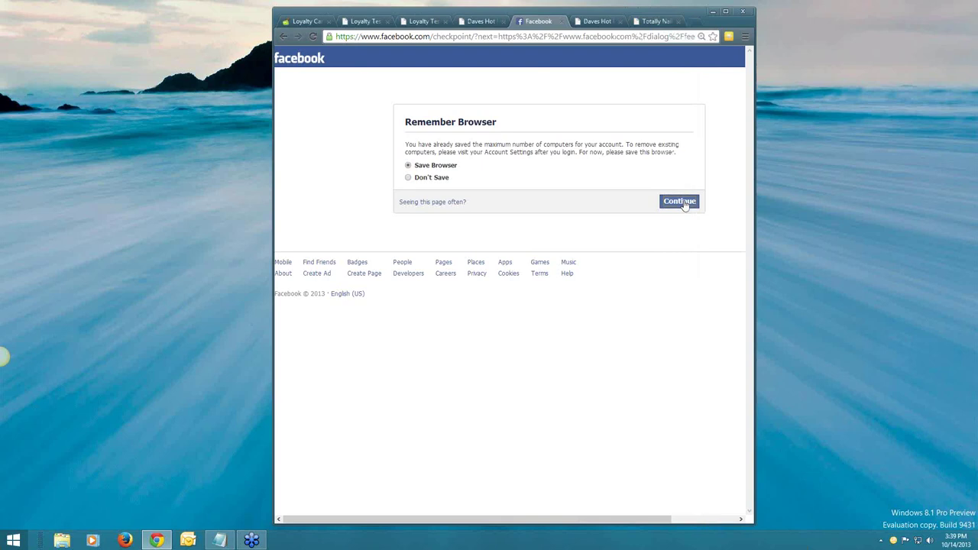
pyautogui.click(682, 202)
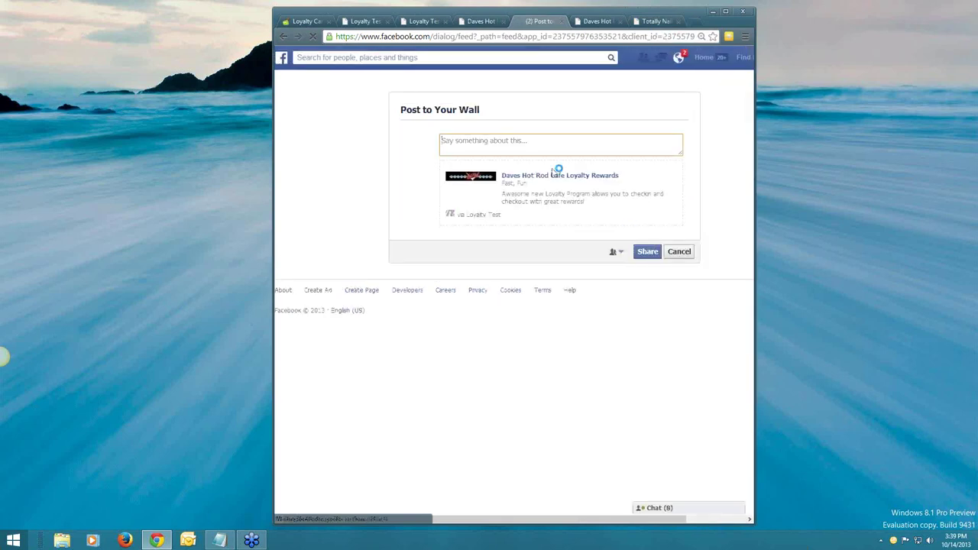
pyautogui.write('This')
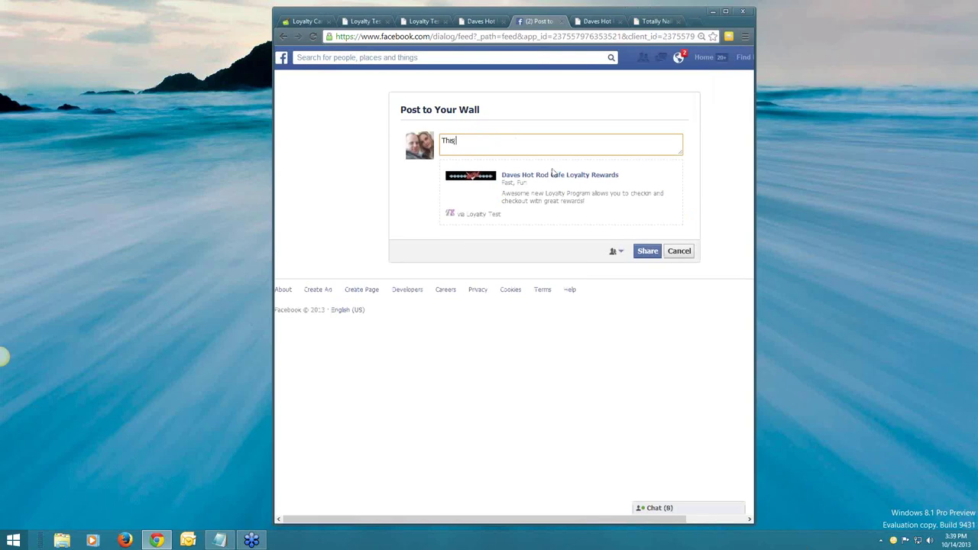
pyautogui.write(' is cool')
pyautogui.click(646, 252)
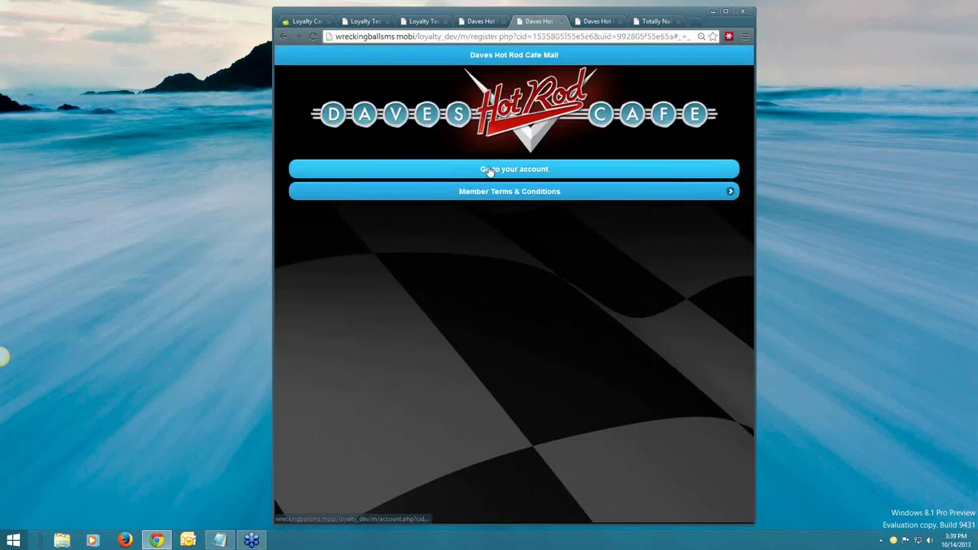
# Confirm the member's balance reads 600 points, then open the admin Loyalty Locations list.
pyautogui.click(490, 171)
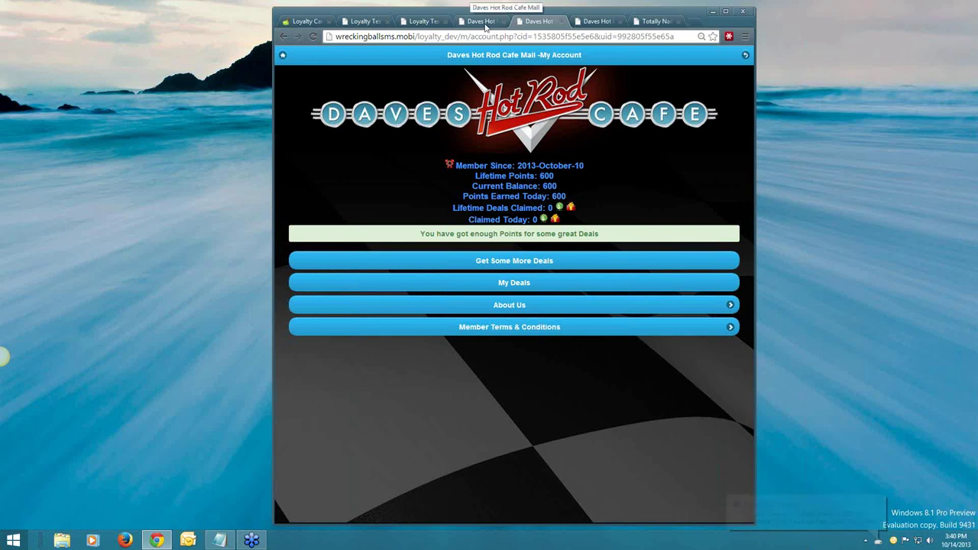
pyautogui.click(459, 22)
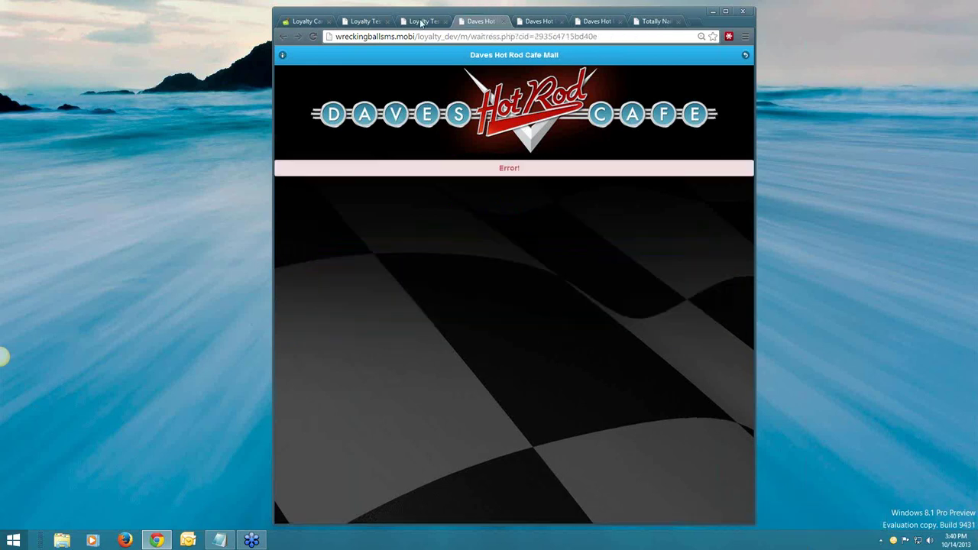
pyautogui.click(425, 21)
pyautogui.click(486, 132)
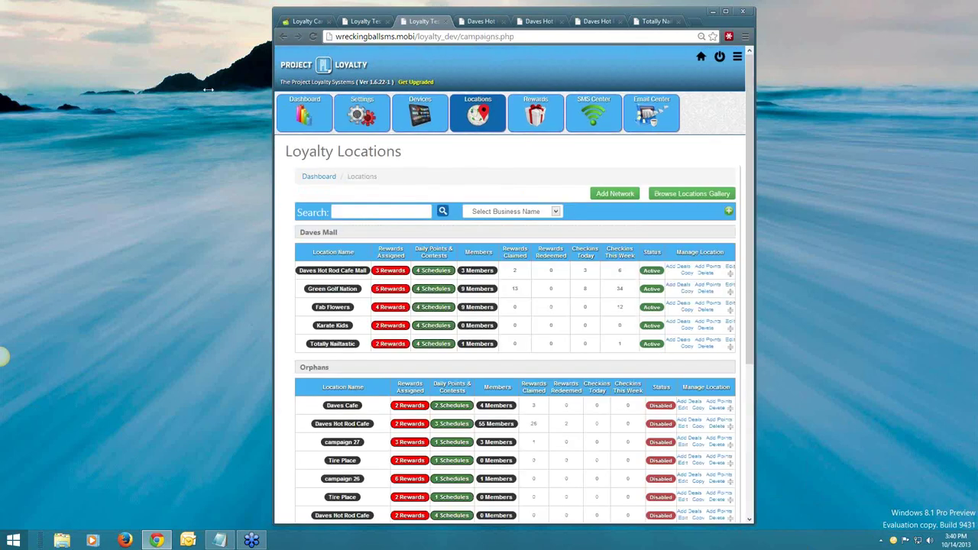
# Edit the Daves Hot Rod Cafe Mall campaign and review its Facebook Share Settings.
pyautogui.moveTo(208, 90); pyautogui.dragTo(72, 89)
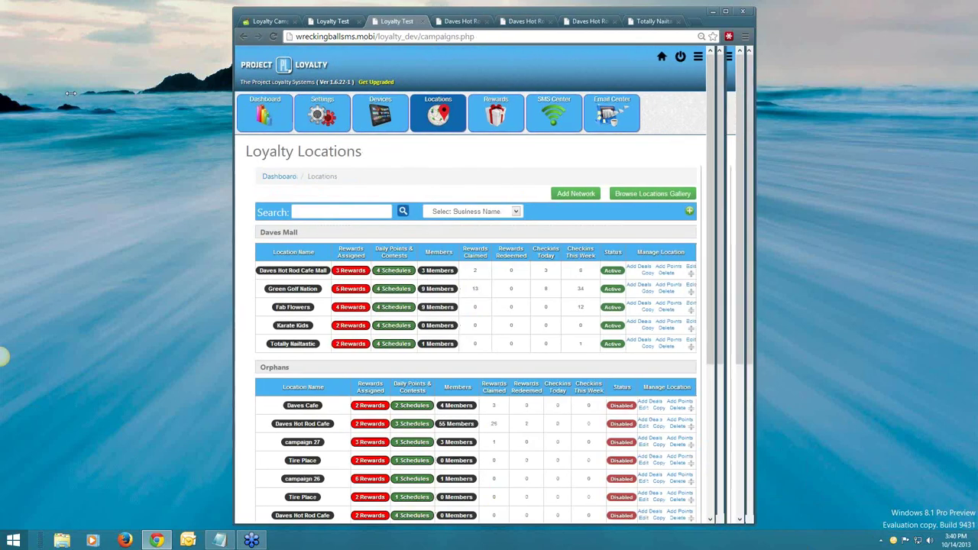
pyautogui.click(678, 262)
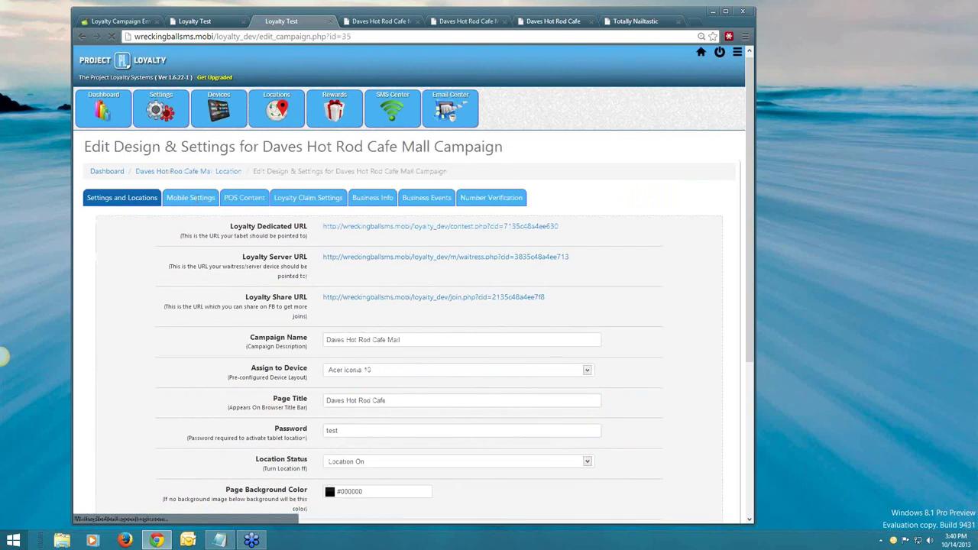
pyautogui.click(197, 211)
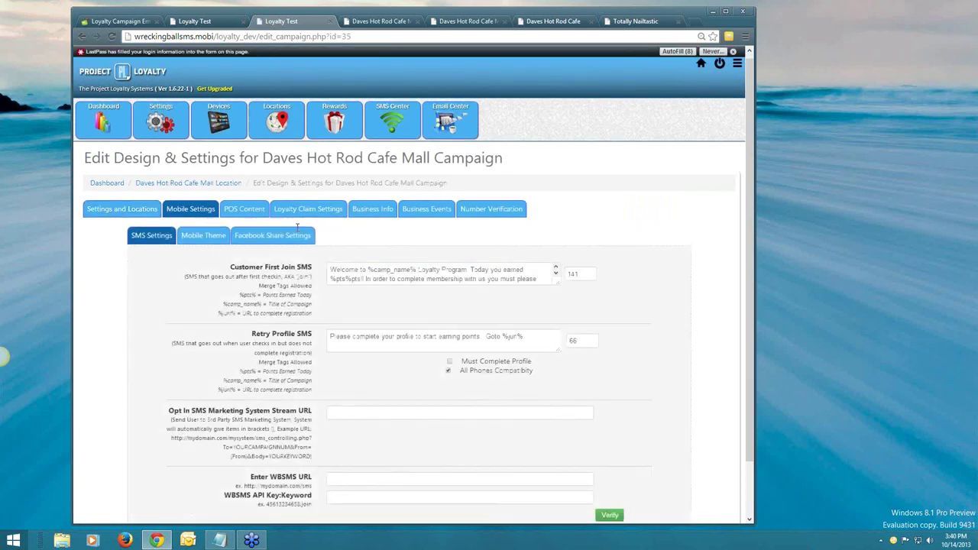
pyautogui.click(298, 233)
pyautogui.scroll(-1, 283, 241)
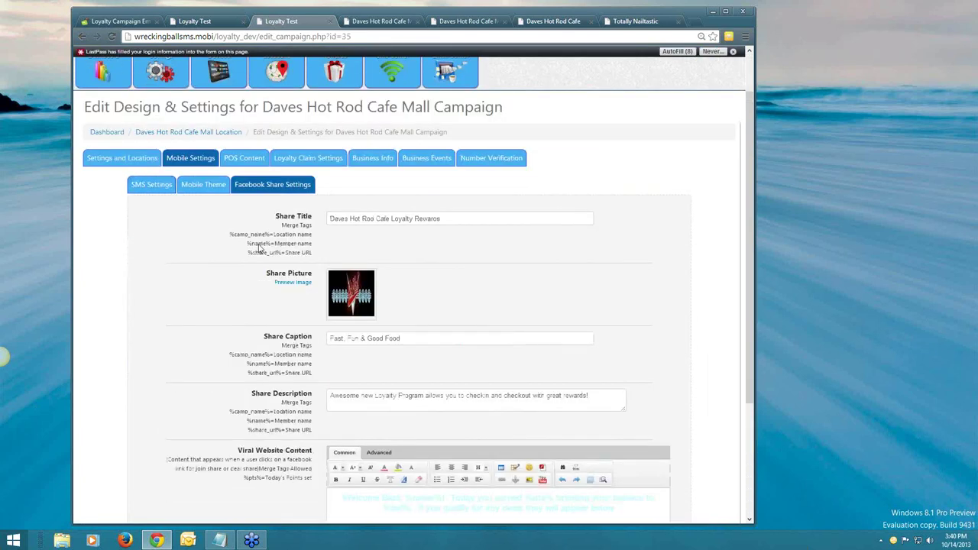
pyautogui.scroll(-2, 259, 249)
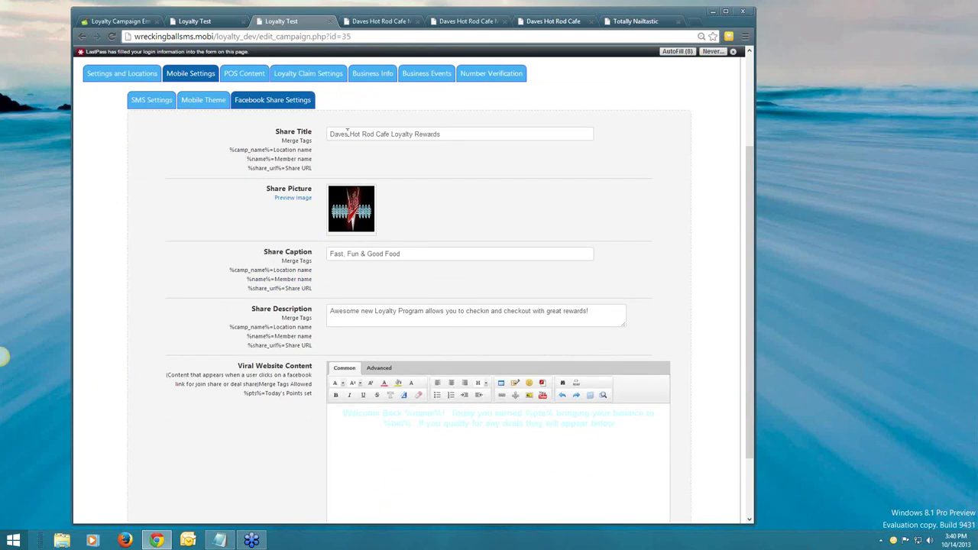
pyautogui.scroll(1, 327, 159)
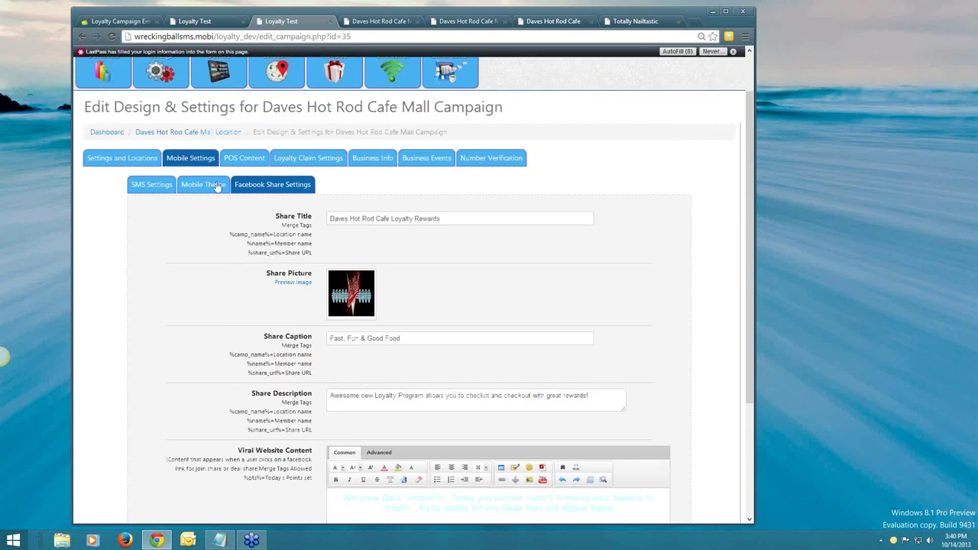
pyautogui.scroll(-2, 276, 227)
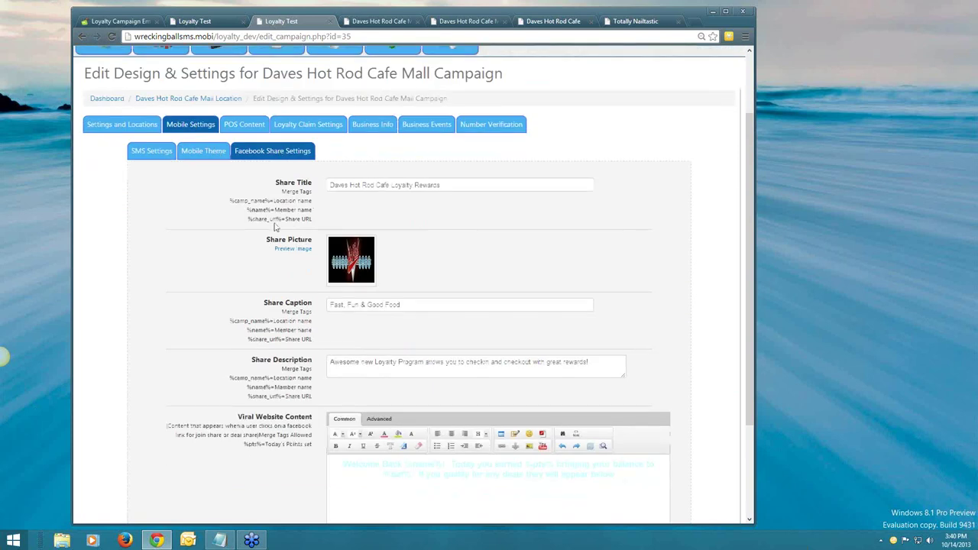
pyautogui.moveTo(615, 356); pyautogui.dragTo(304, 205)
pyautogui.click(304, 205)
pyautogui.scroll(1, 304, 205)
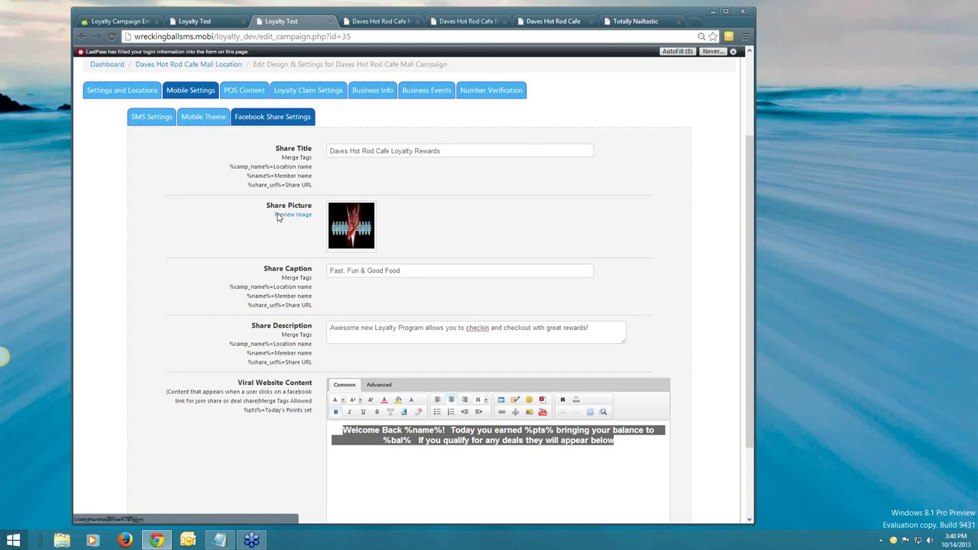
pyautogui.scroll(2, 279, 216)
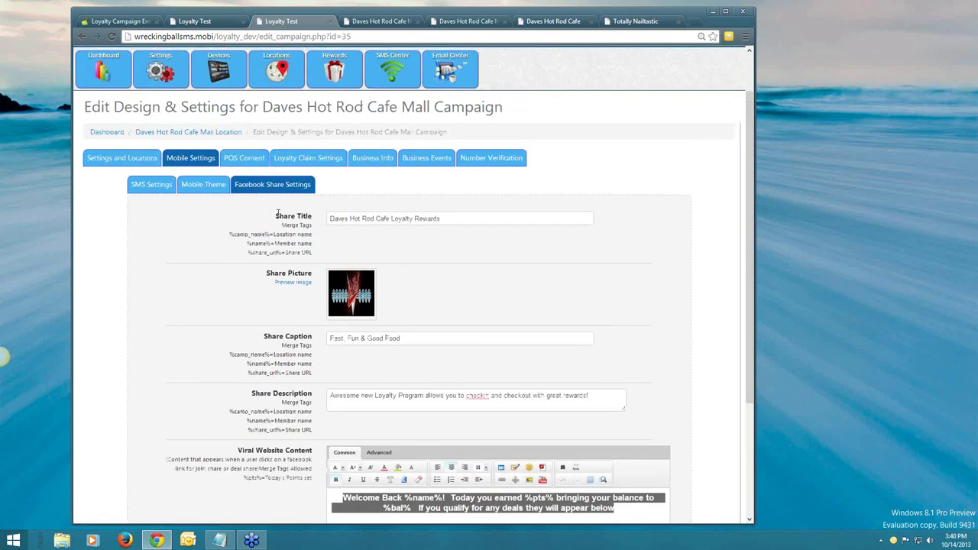
pyautogui.scroll(2, 278, 215)
# Return via Locations and reopen the campaign's Mobile Settings showing the SMS messages.
pyautogui.click(269, 139)
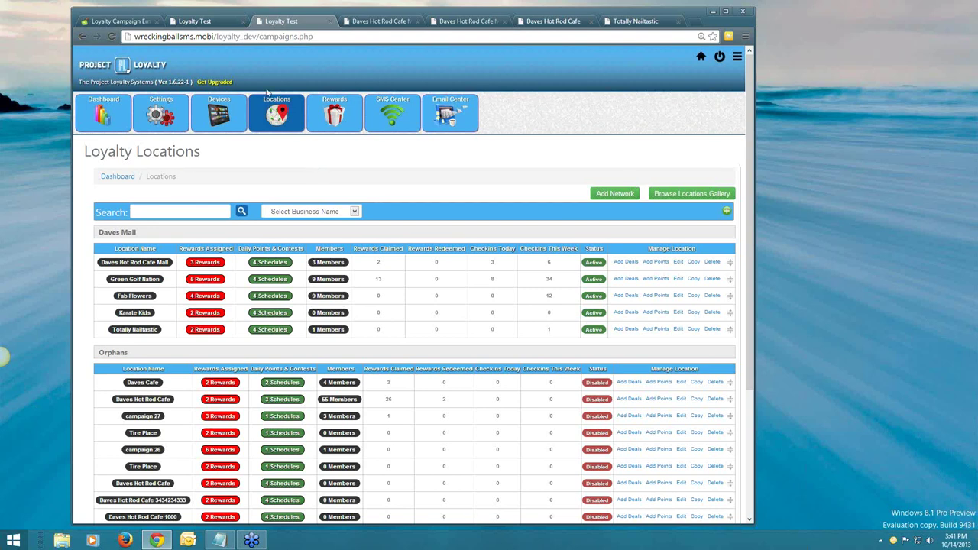
pyautogui.click(678, 264)
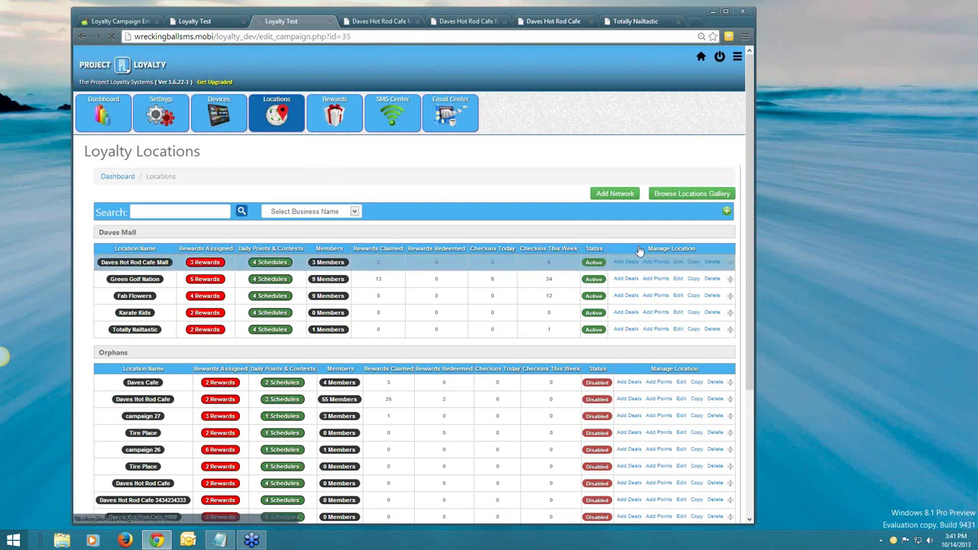
pyautogui.scroll(-5, 597, 245)
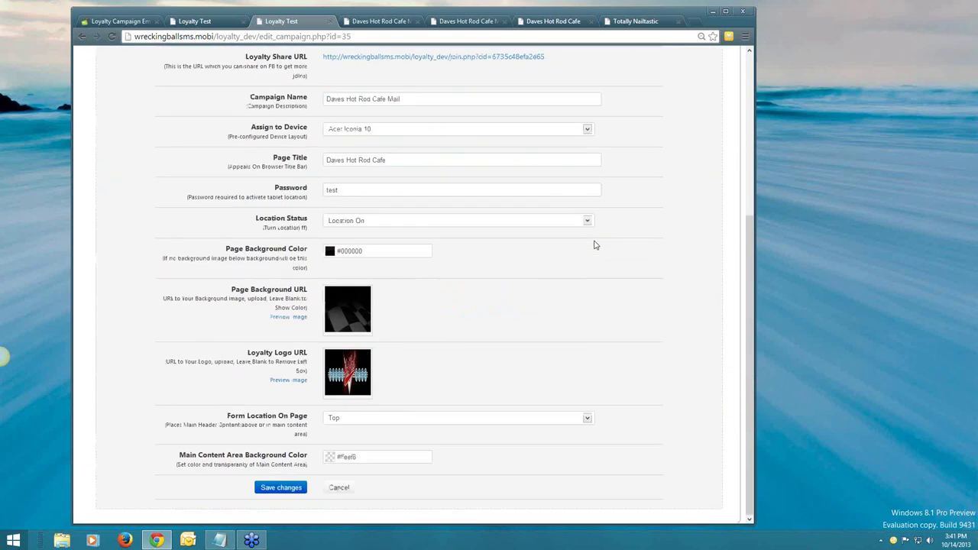
pyautogui.scroll(5, 596, 244)
pyautogui.click(191, 161)
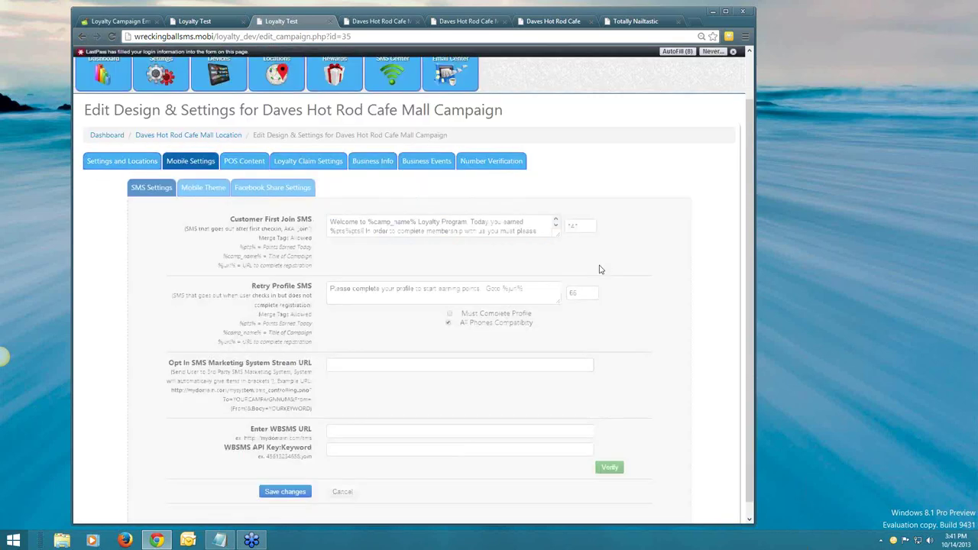
pyautogui.scroll(-1, 600, 269)
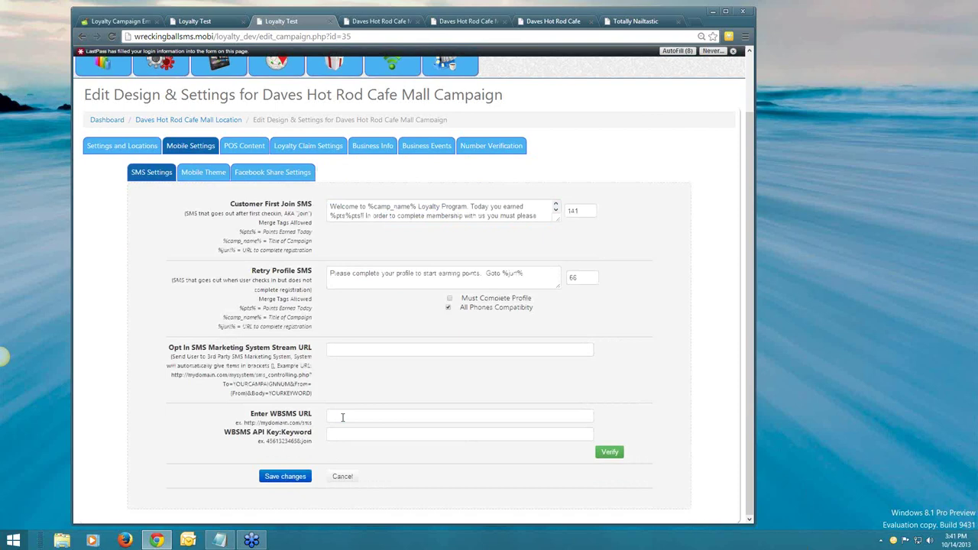
pyautogui.click(343, 418)
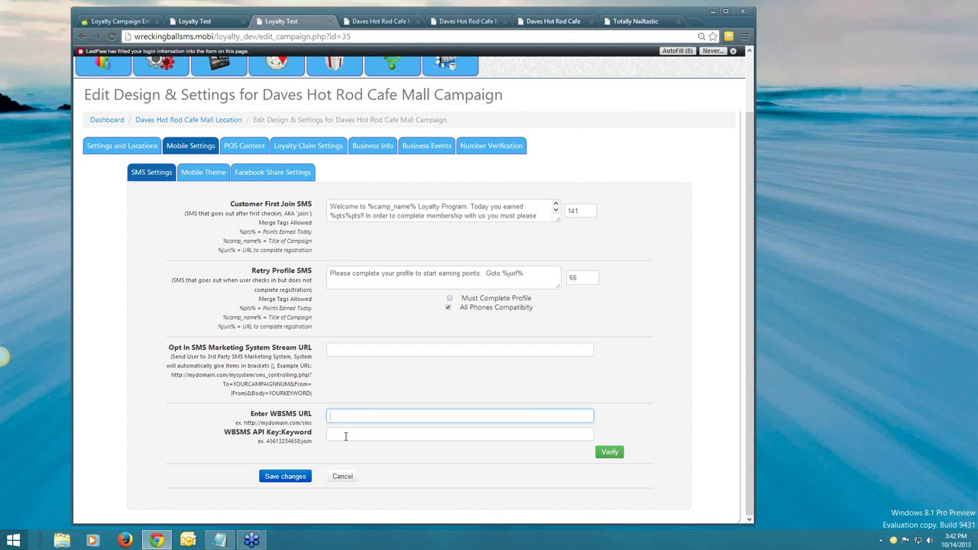
pyautogui.doubleClick(278, 442)
pyautogui.click(303, 442)
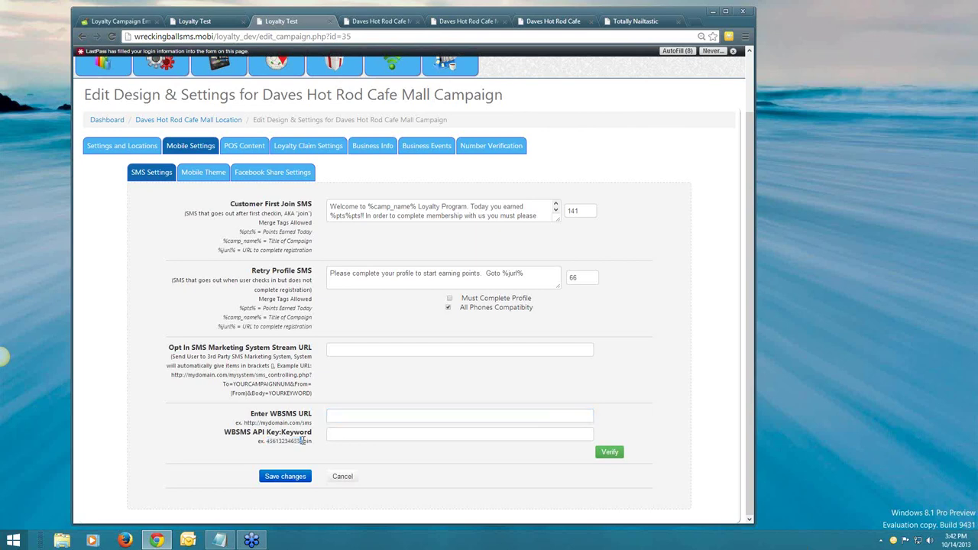
pyautogui.moveTo(312, 441); pyautogui.dragTo(303, 442)
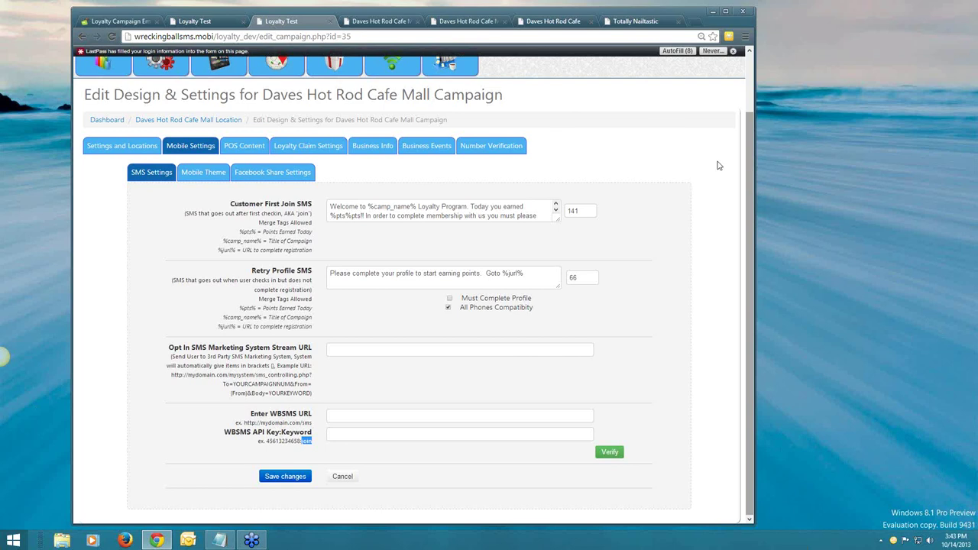
# Open System Settings to view General Settings: United States, America-Chicago time zone, minimum number length 10.
pyautogui.scroll(1, 283, 148)
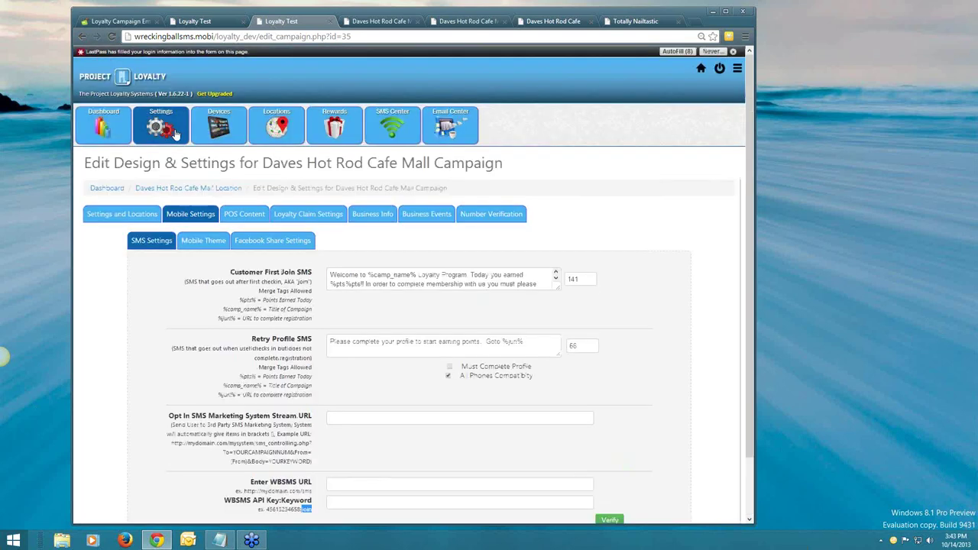
pyautogui.click(160, 112)
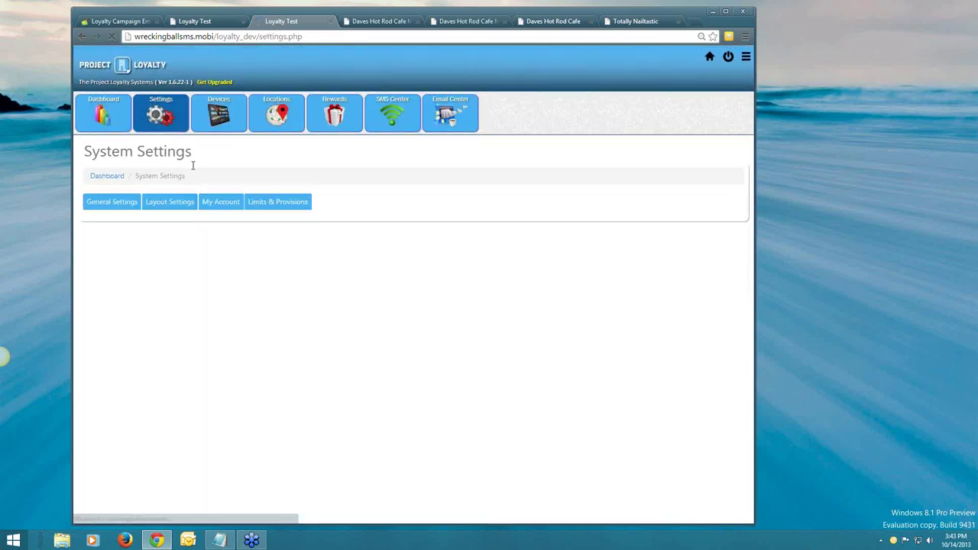
pyautogui.scroll(-1, 359, 191)
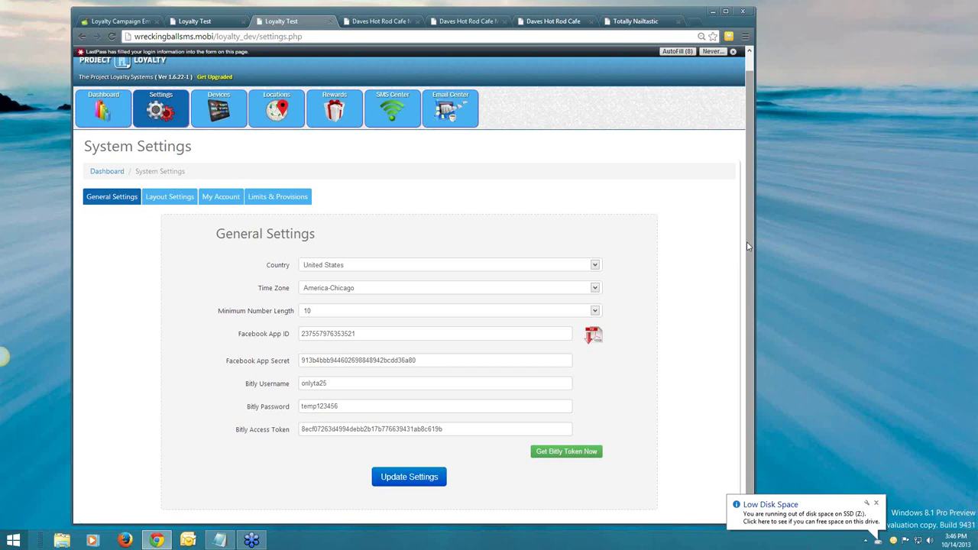
pyautogui.click(86, 22)
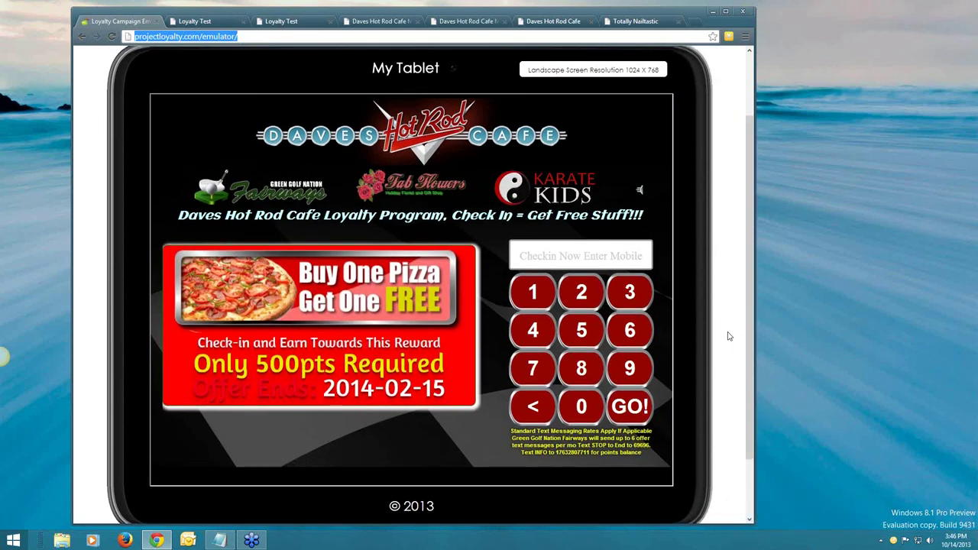
pyautogui.scroll(1, 729, 337)
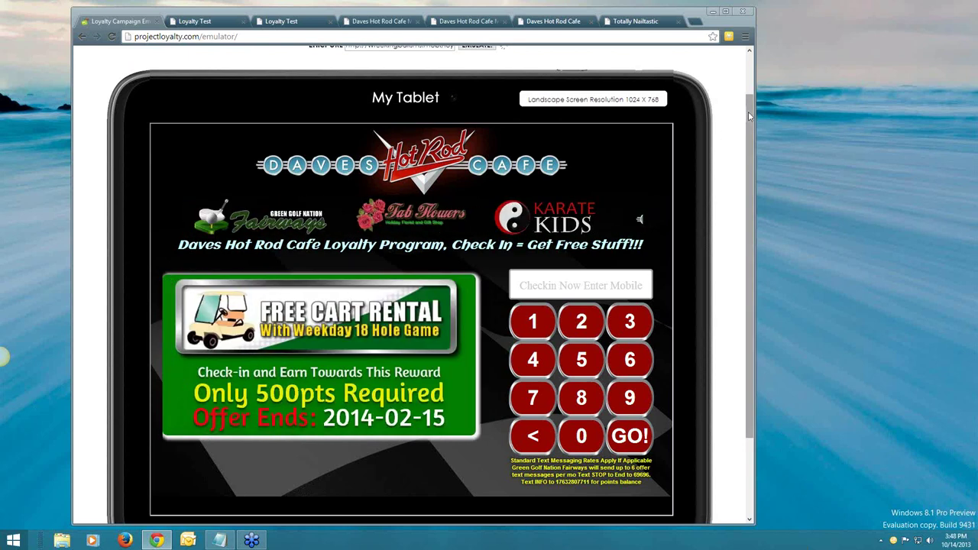
pyautogui.moveTo(748, 112)
pyautogui.mouseDown()
pyautogui.moveTo(750, 86)
pyautogui.moveTo(747, 132)
pyautogui.moveTo(747, 114)
pyautogui.mouseUp()
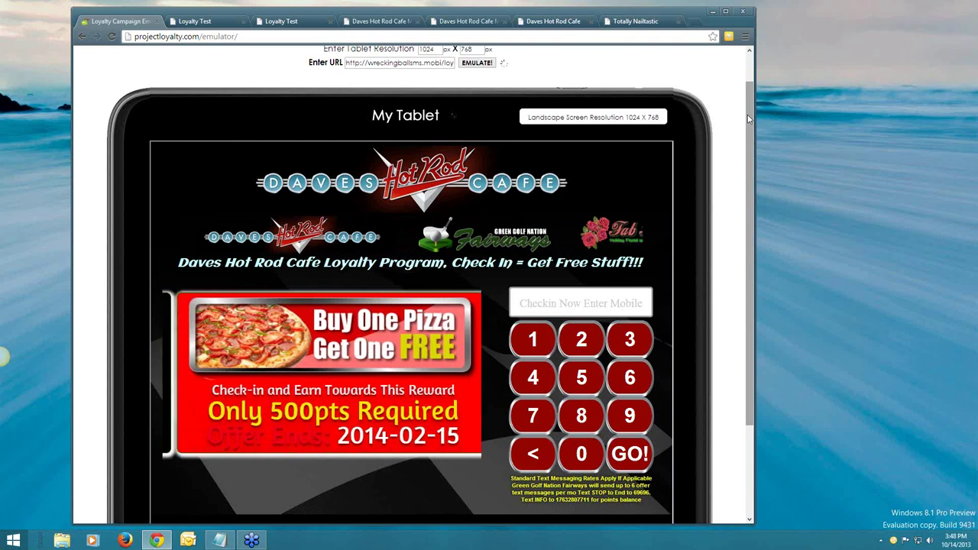
pyautogui.click(212, 21)
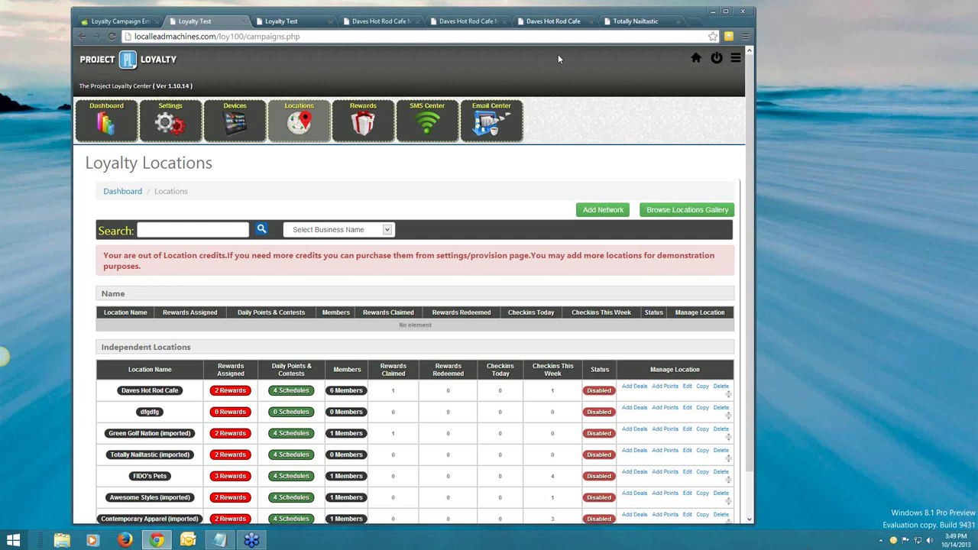
pyautogui.click(127, 27)
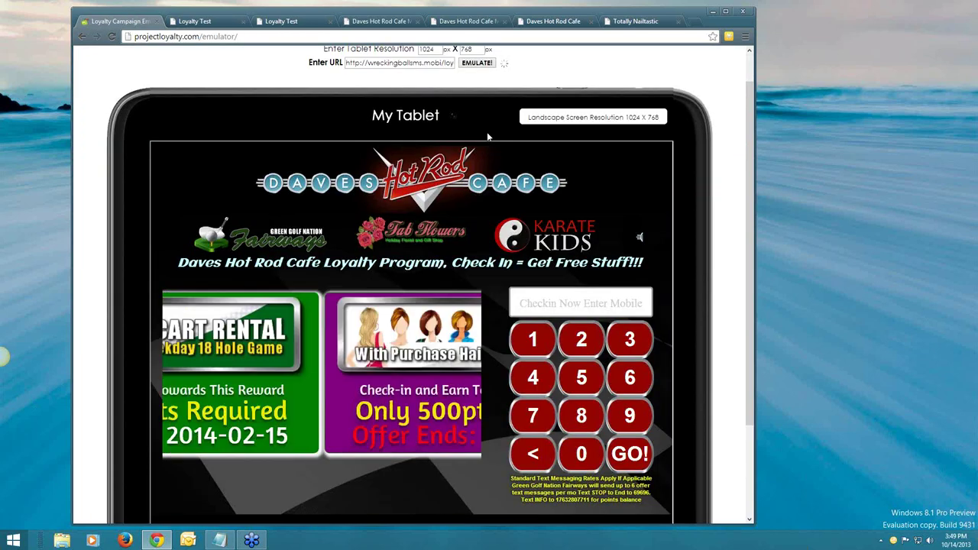
# Enter the customer's mobile number on the emulator keypad and submit the check-in with GO!
pyautogui.scroll(-1, 504, 145)
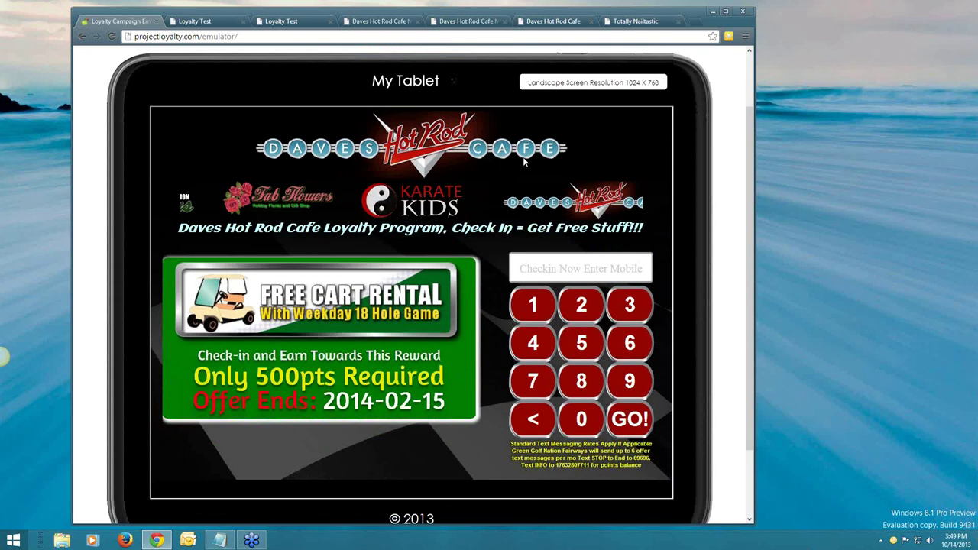
pyautogui.scroll(-1, 525, 160)
pyautogui.click(533, 270)
pyautogui.click(533, 346)
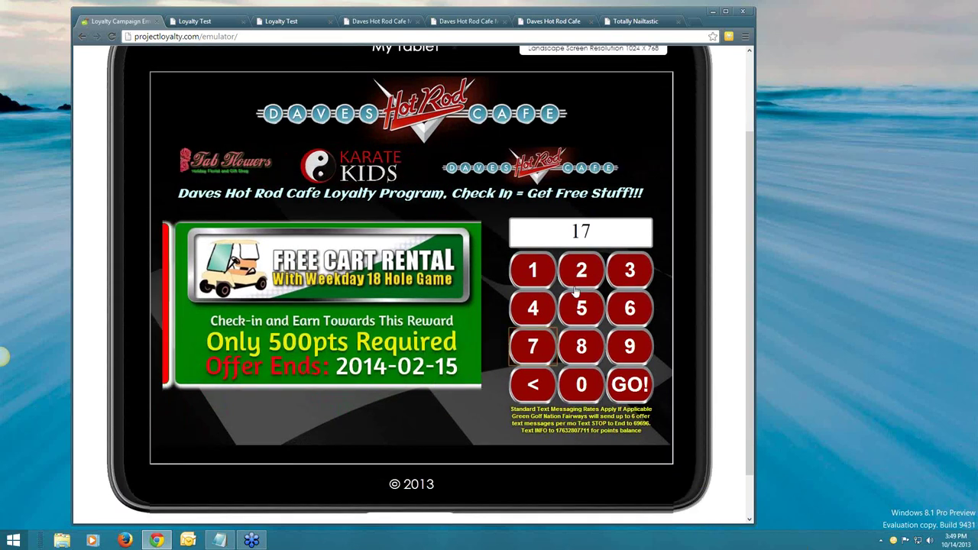
pyautogui.click(630, 270)
pyautogui.click(533, 308)
pyautogui.click(533, 346)
pyautogui.click(630, 346)
pyautogui.click(630, 347)
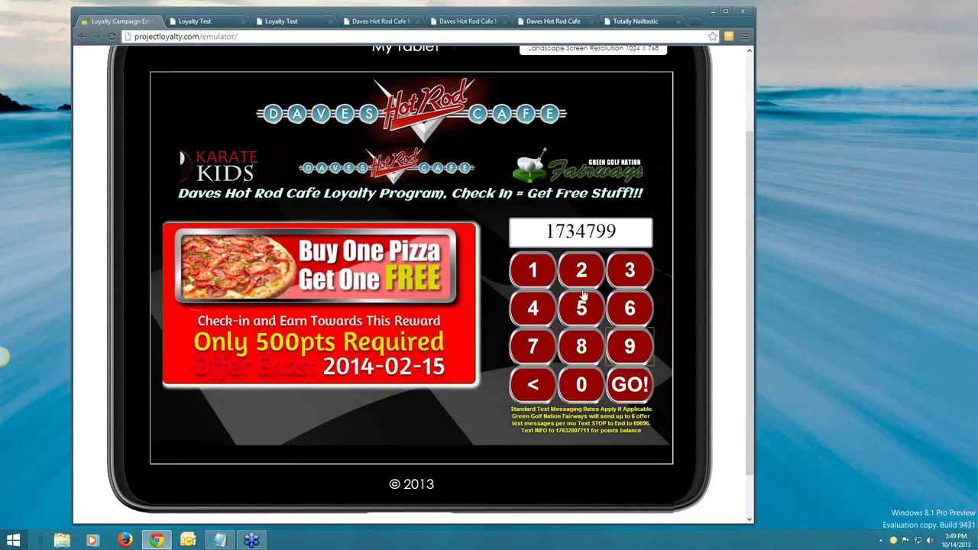
pyautogui.click(533, 269)
pyautogui.click(629, 308)
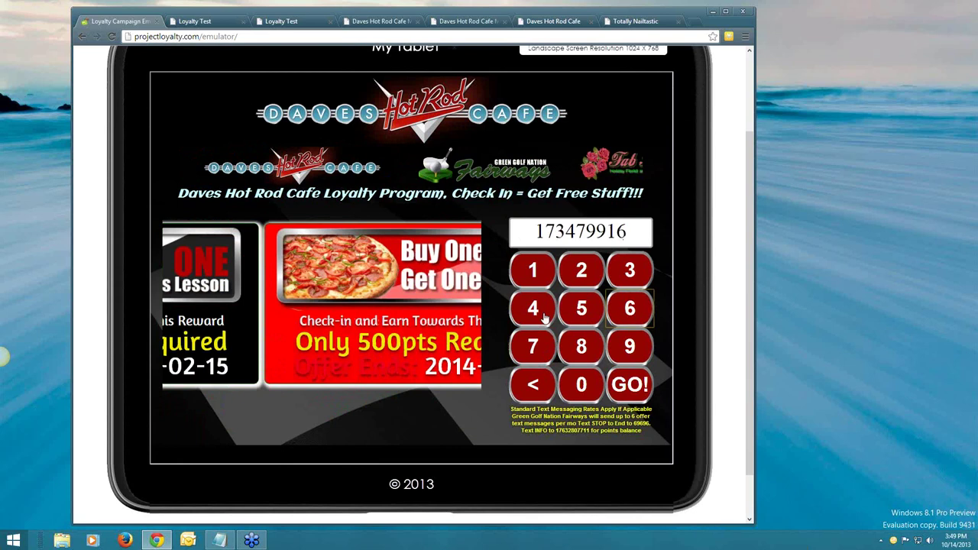
pyautogui.click(533, 346)
pyautogui.click(533, 270)
pyautogui.click(633, 383)
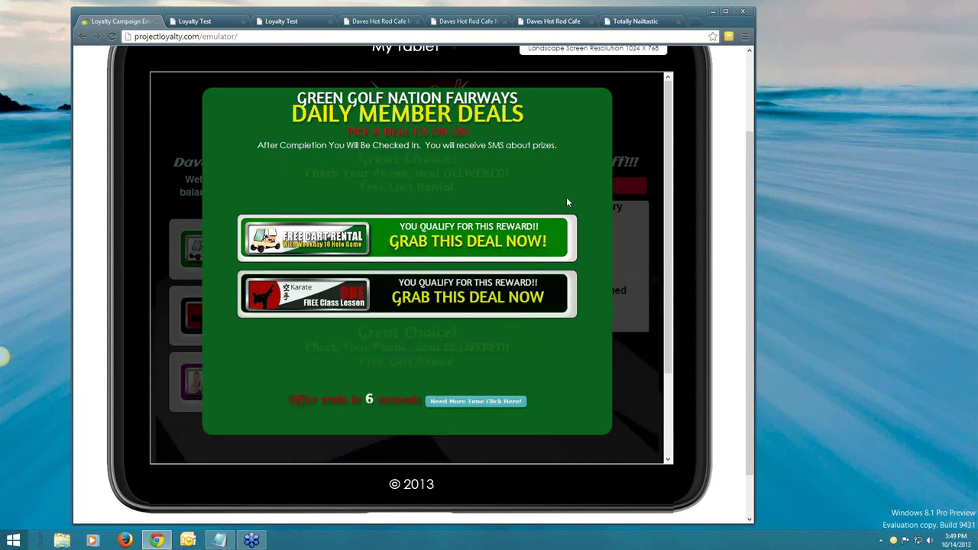
# Claim the Free Cart Rental deal on the tablet emulator.
pyautogui.click(566, 197)
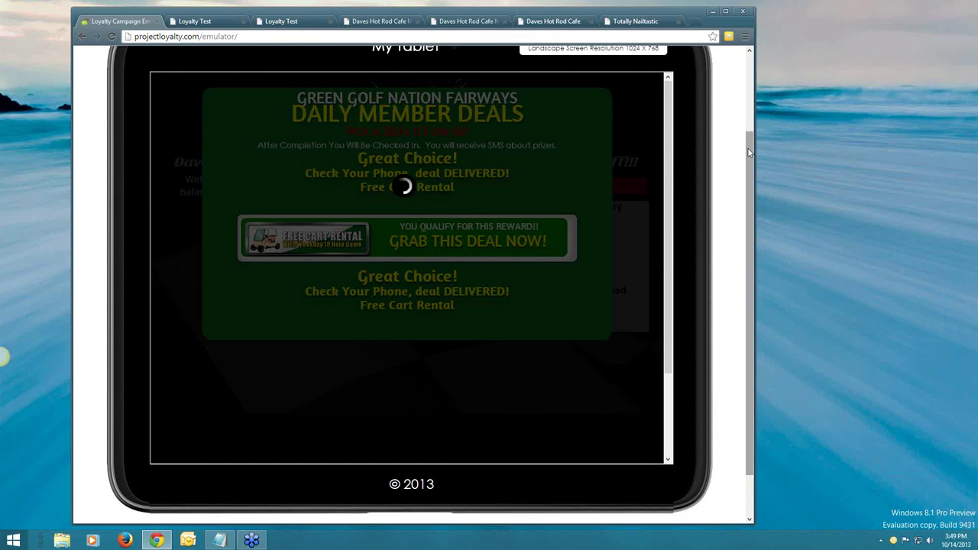
pyautogui.click(212, 21)
pyautogui.click(120, 22)
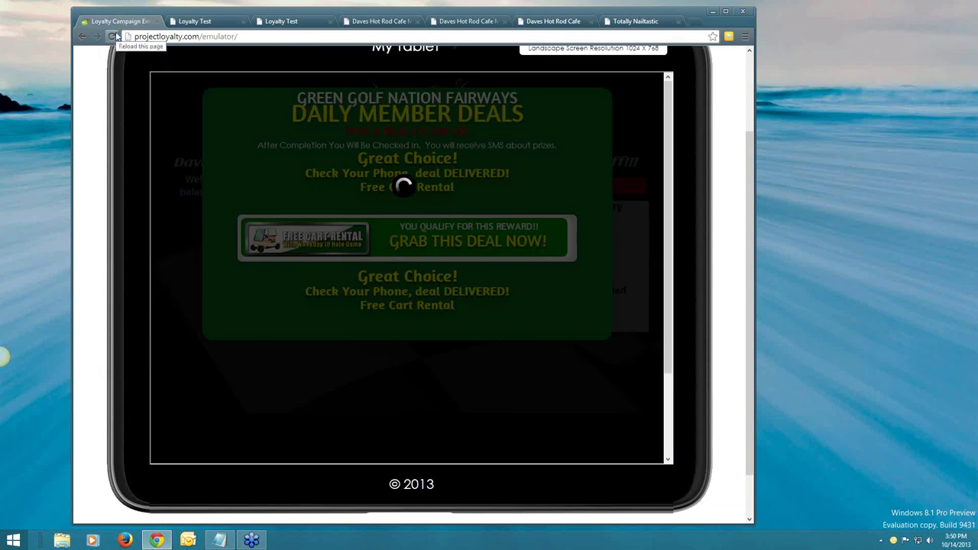
# Reload the emulator back to its check-in screen, then return to the System Settings page.
pyautogui.click(113, 36)
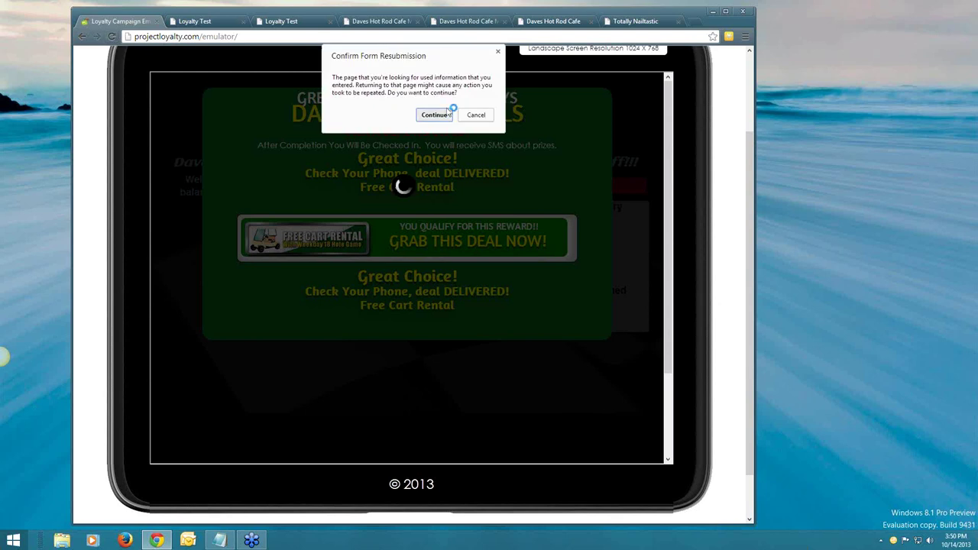
pyautogui.click(446, 113)
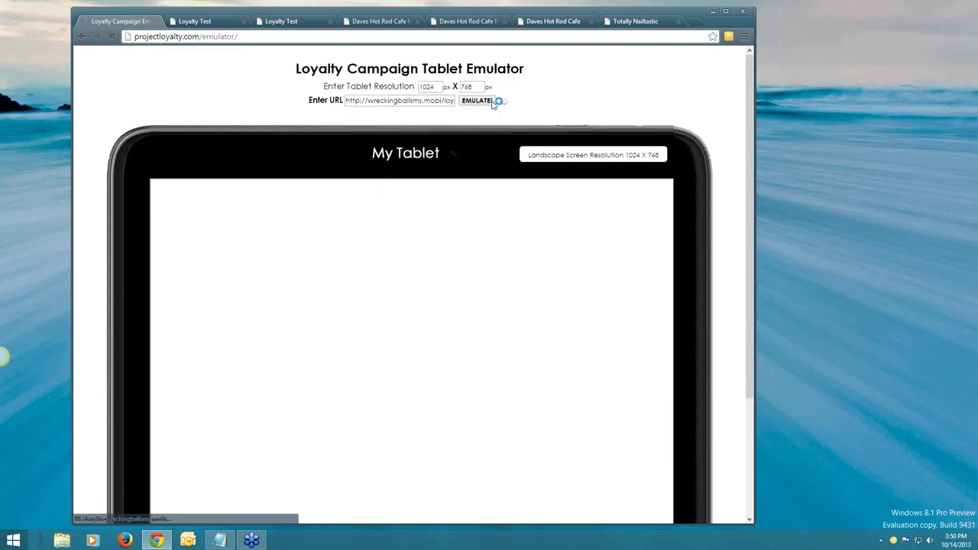
pyautogui.scroll(-3, 476, 143)
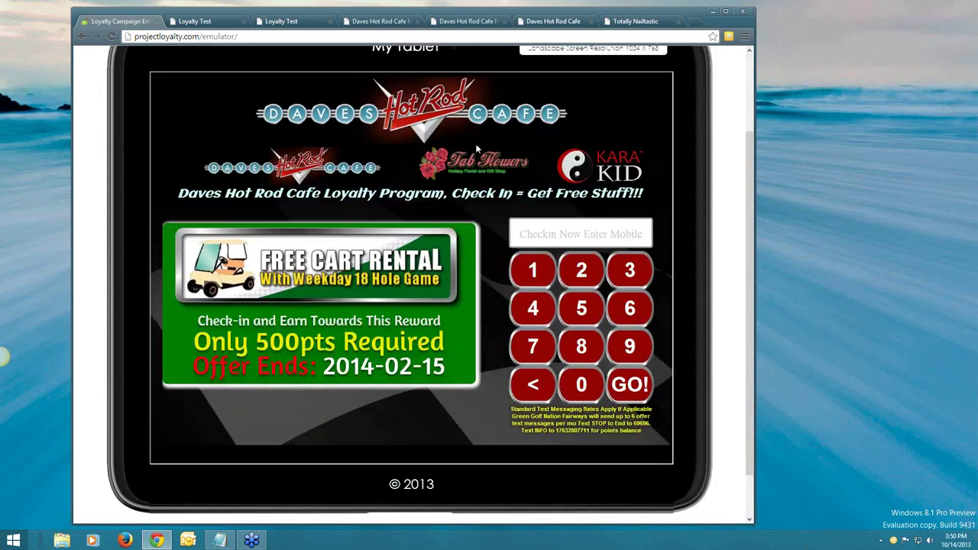
pyautogui.scroll(3, 476, 143)
pyautogui.click(281, 21)
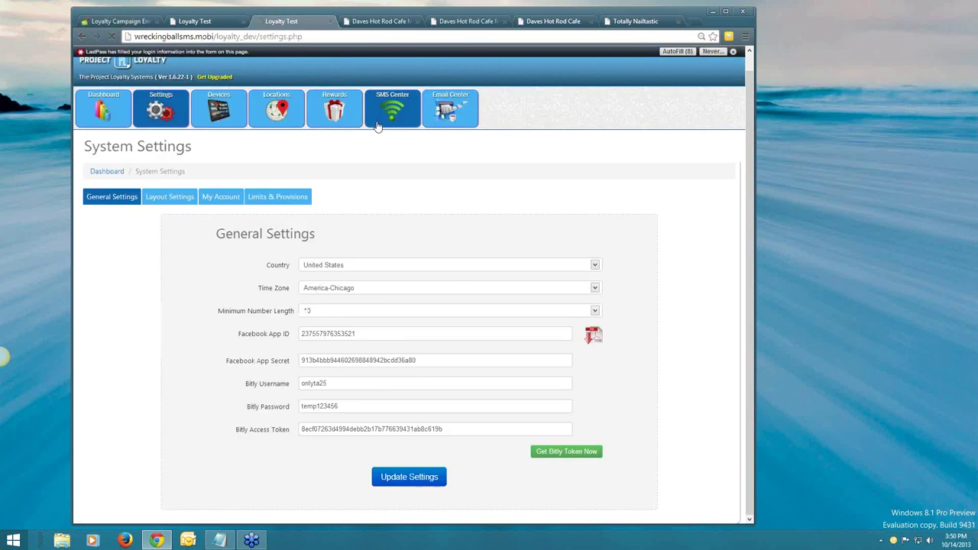
# Open the SMS Reports log of texts sent for the check-in and claimed deals.
pyautogui.click(378, 125)
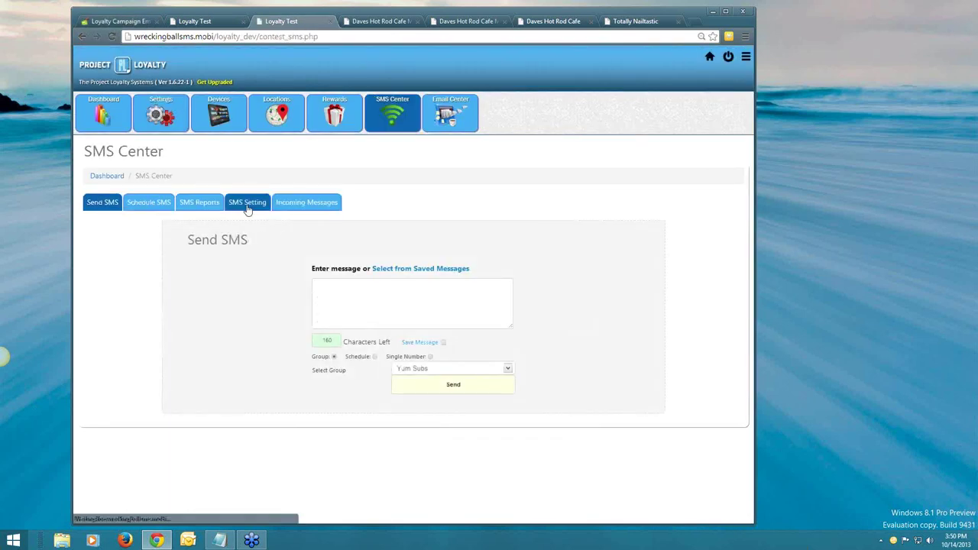
pyautogui.click(214, 210)
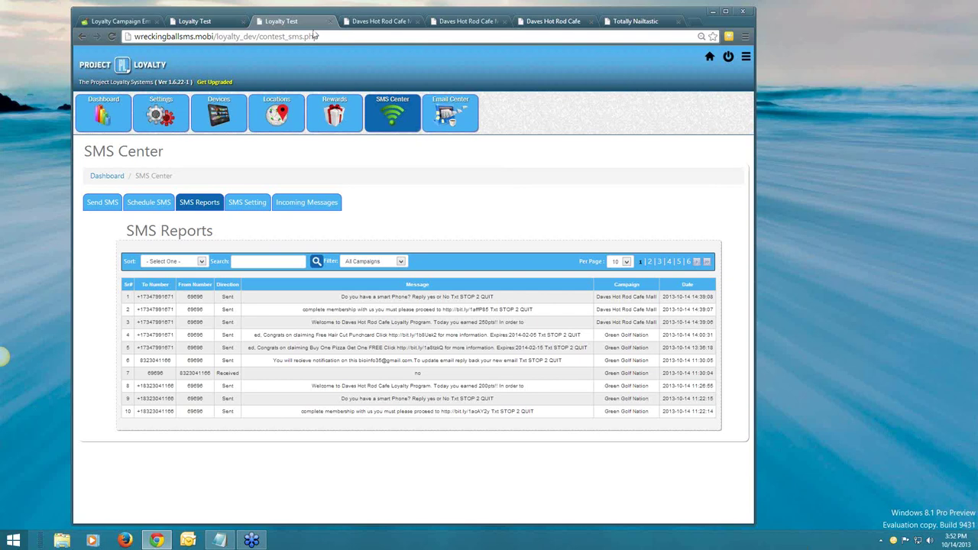
# Return to the Loyalty Campaign Emulator showing the 500-point Free Hair Cut reward.
pyautogui.click(130, 23)
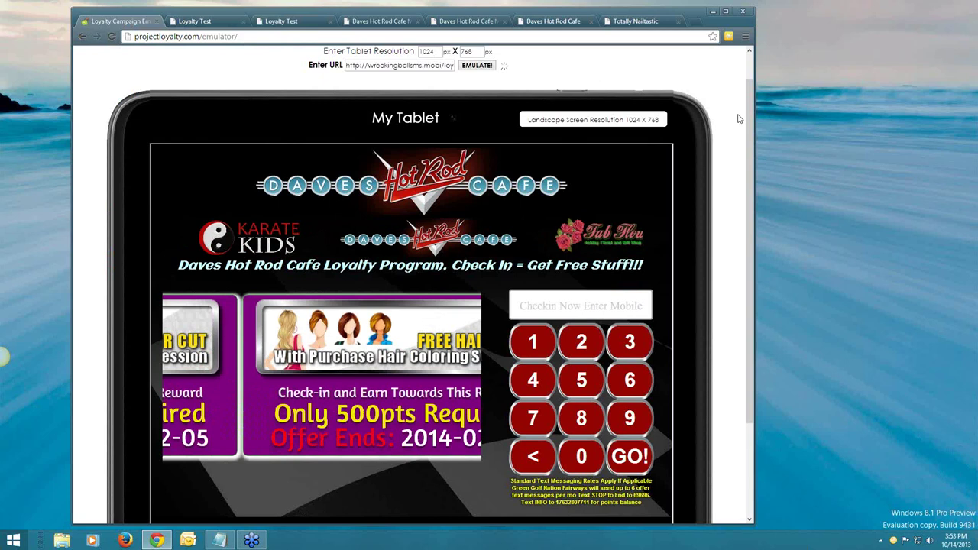
pyautogui.scroll(-1, 738, 118)
pyautogui.scroll(-1, 738, 118)
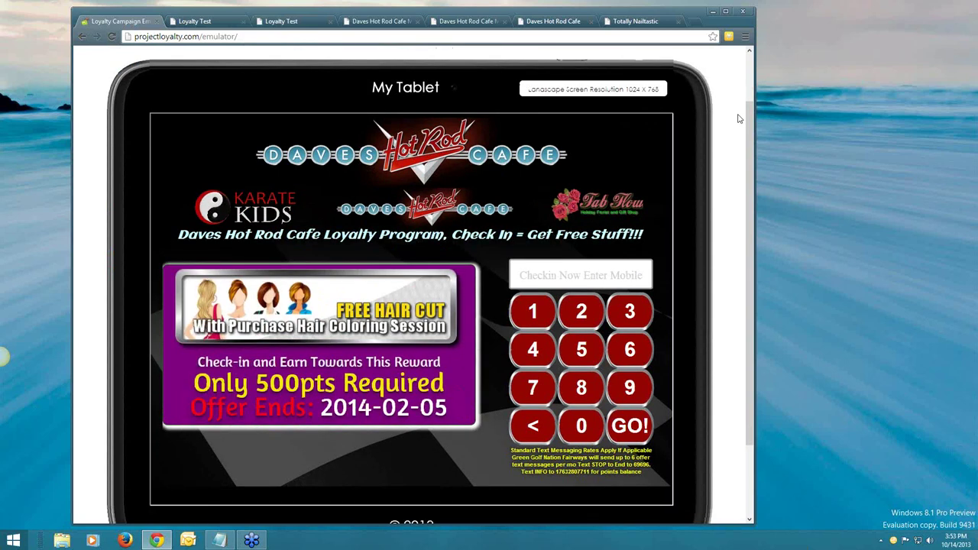